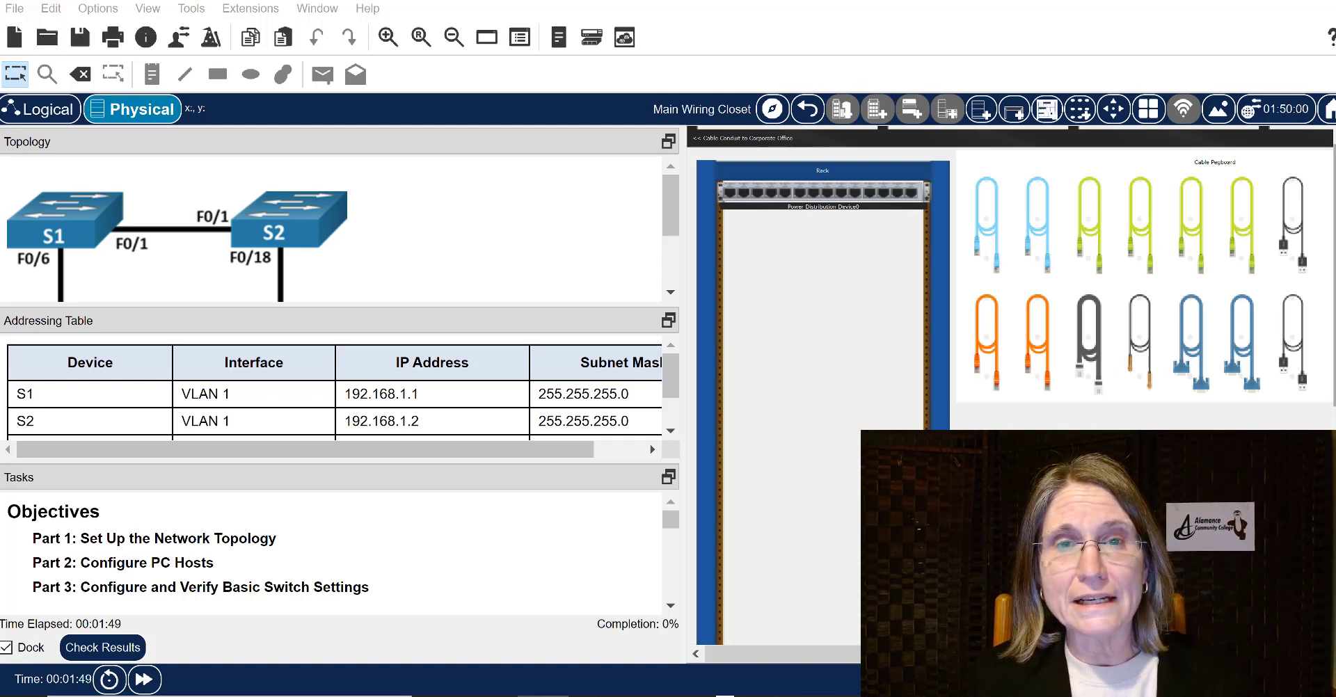
Examine the Topology diagram's switches, PCs and port labels, along with the rack and Cable Pegboard in the Main Wiring Closet
{"action": "scroll", "coordinate": [1009, 279], "scroll_direction": "down", "scroll_amount": 2}
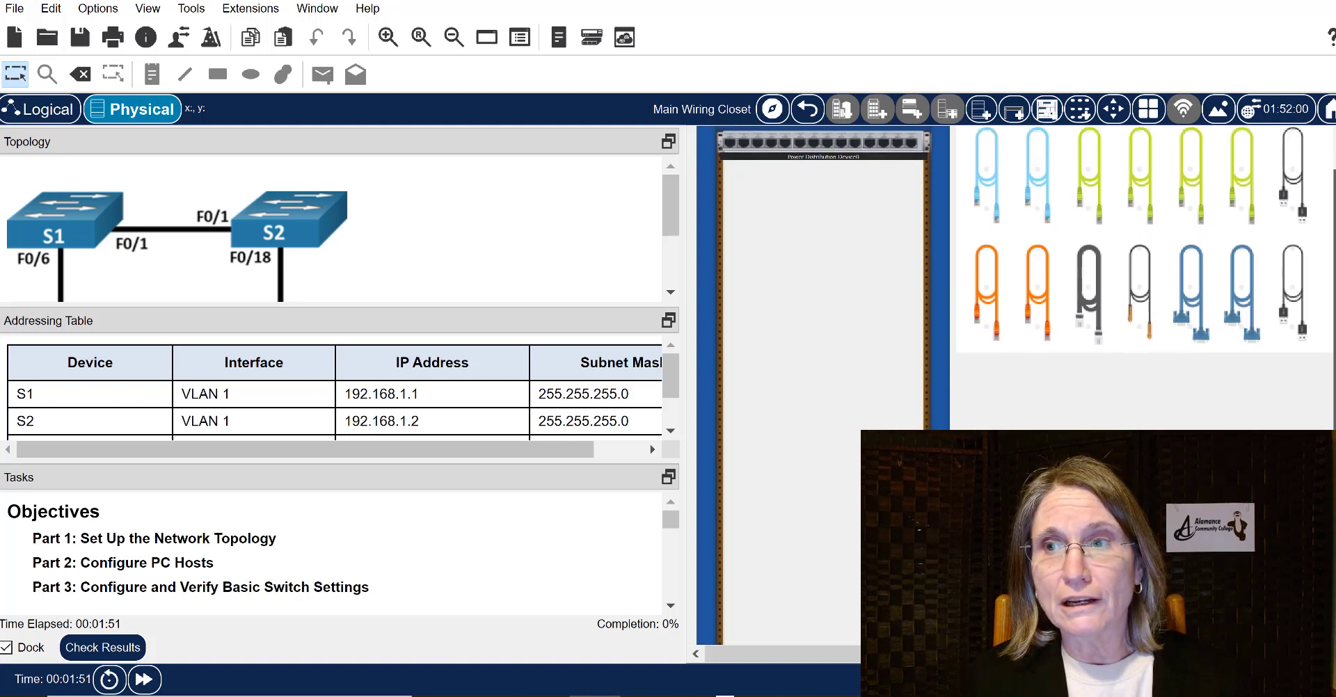
{"action": "scroll", "coordinate": [1023, 247], "scroll_direction": "up", "scroll_amount": 1}
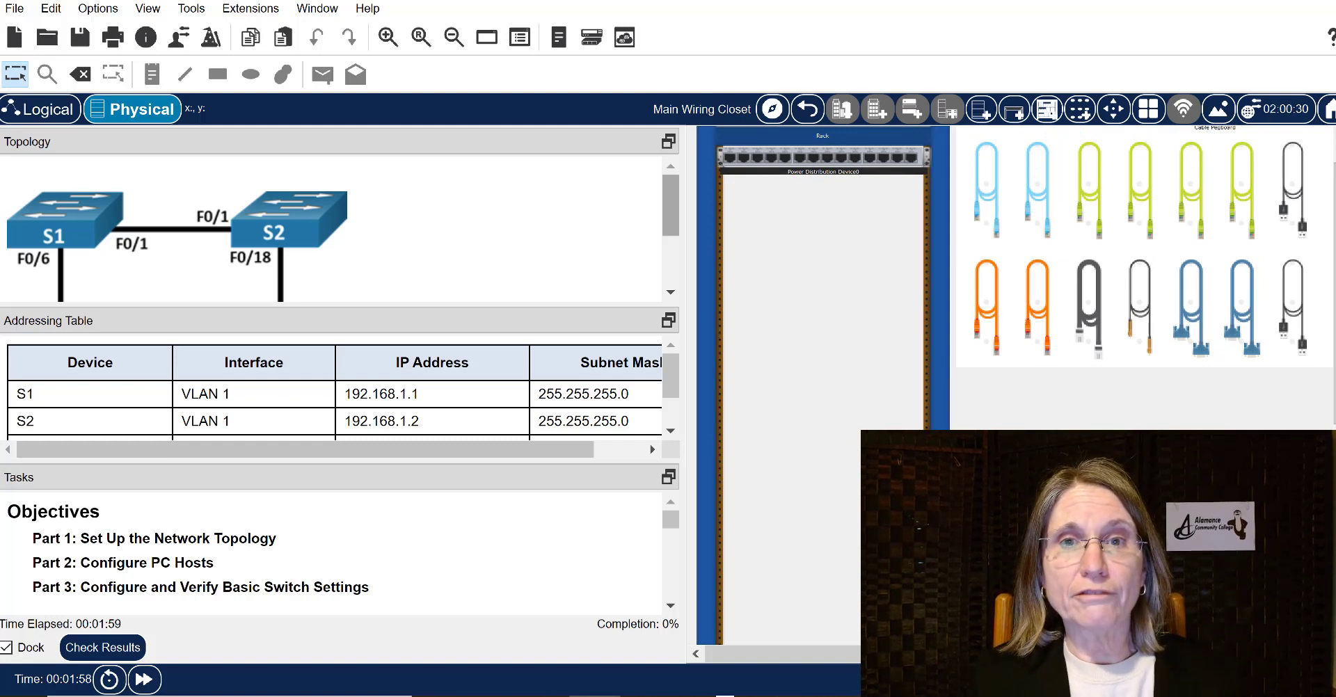
{"action": "scroll", "coordinate": [334, 230], "scroll_direction": "down", "scroll_amount": 3}
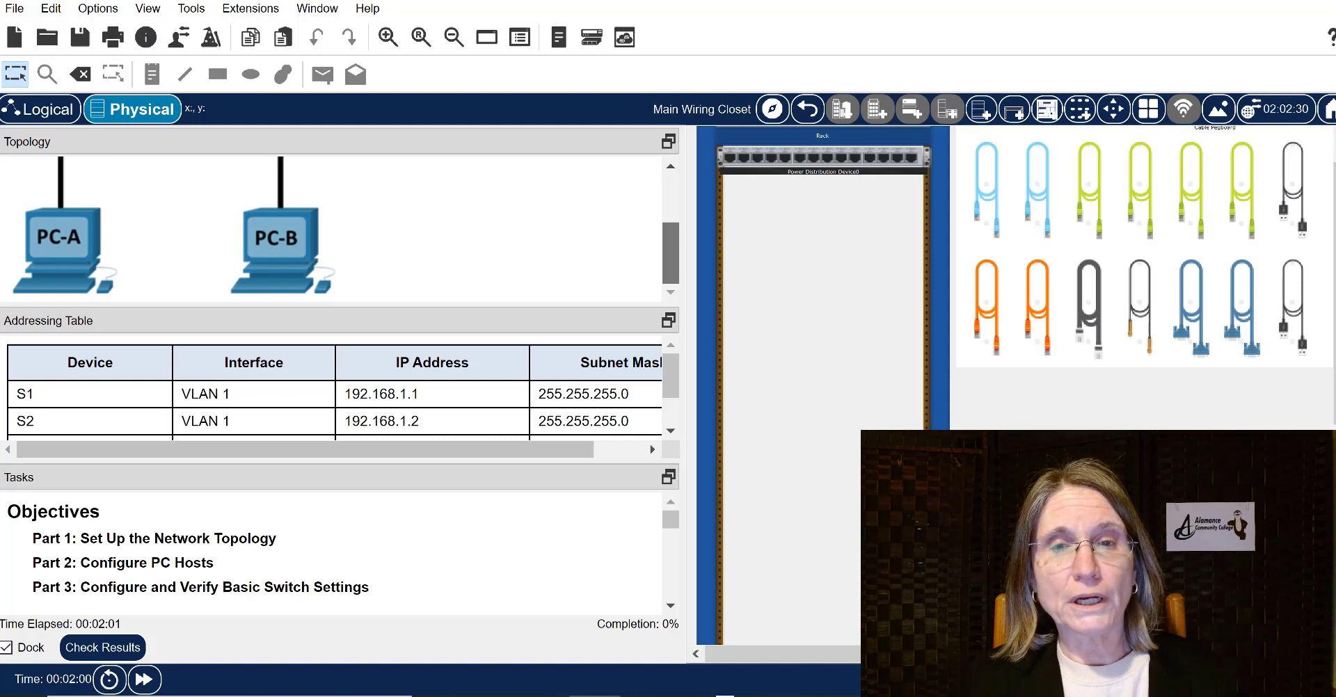
{"action": "scroll", "coordinate": [334, 229], "scroll_direction": "up", "scroll_amount": 3}
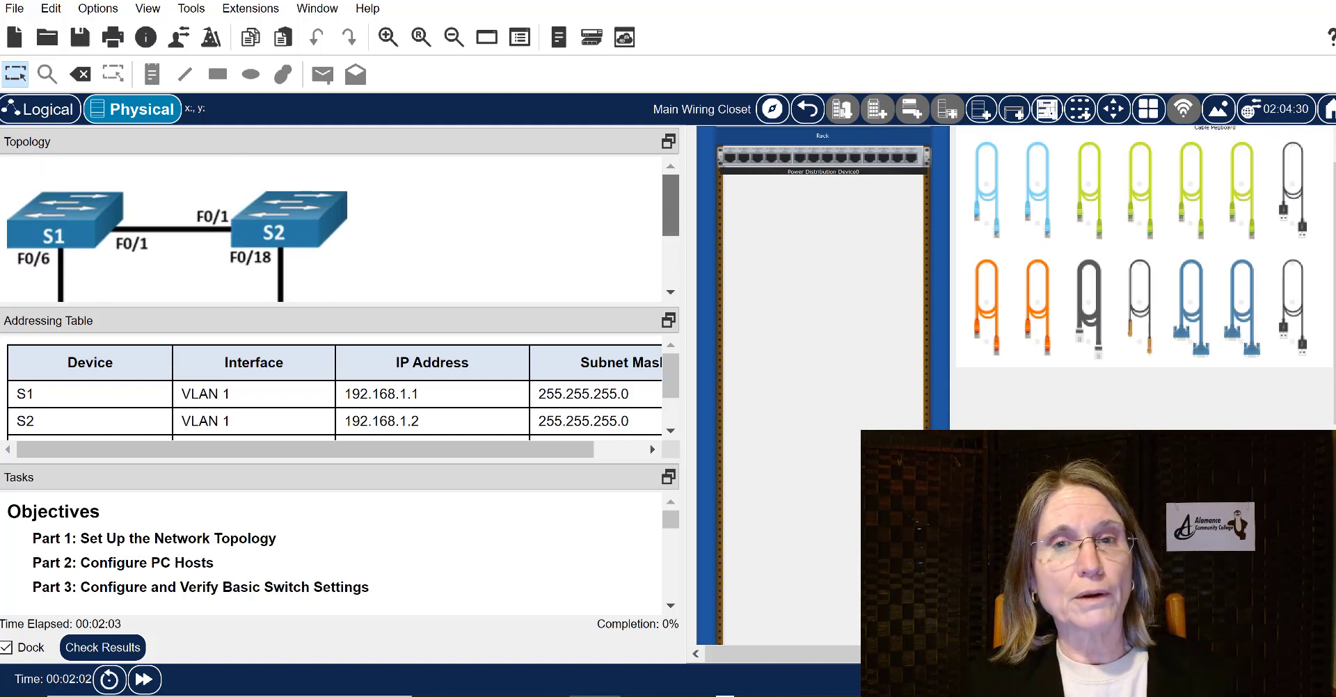
{"action": "scroll", "coordinate": [334, 229], "scroll_direction": "down", "scroll_amount": 3}
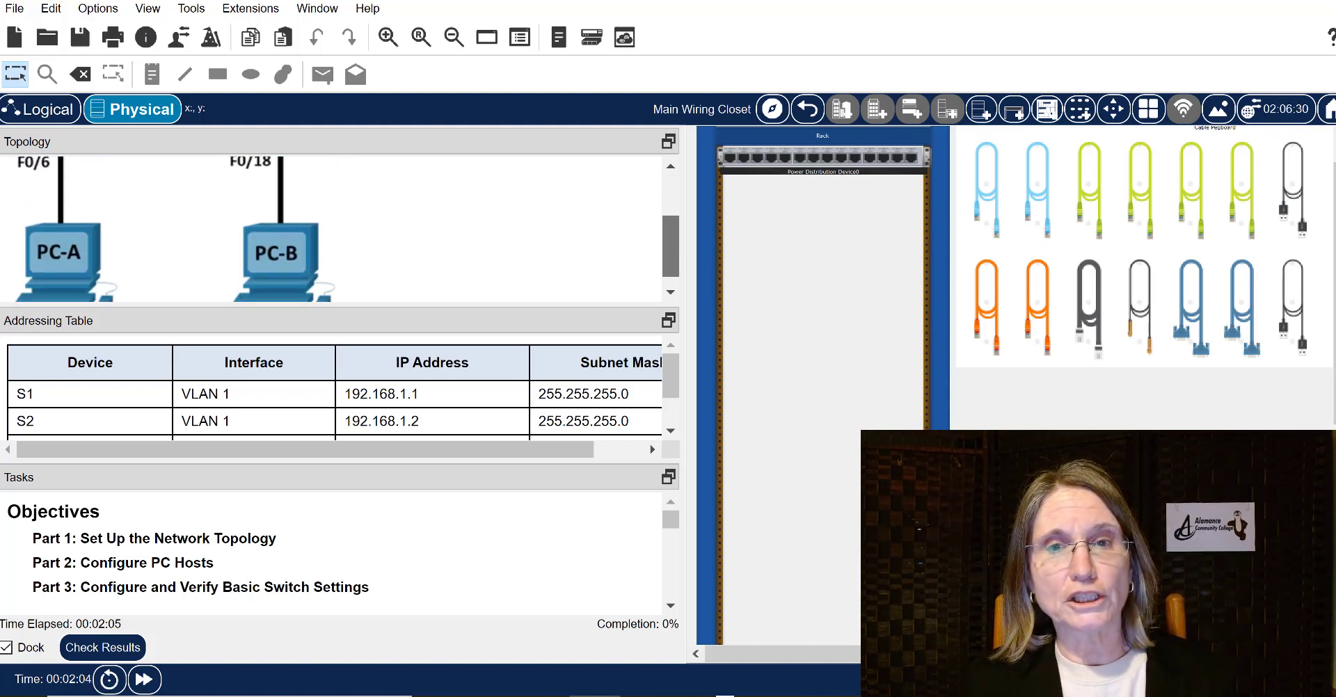
{"action": "scroll", "coordinate": [334, 230], "scroll_direction": "up", "scroll_amount": 3}
{"action": "scroll", "coordinate": [178, 230], "scroll_direction": "up", "scroll_amount": 1}
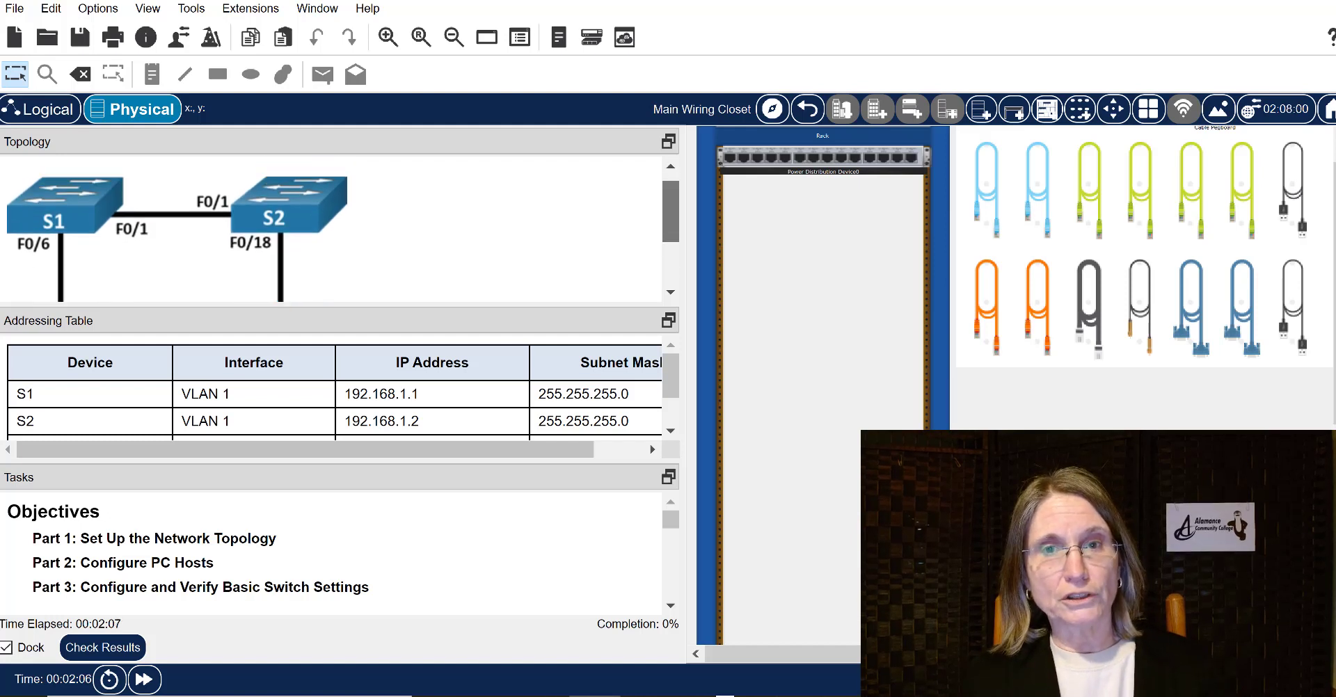
{"action": "scroll", "coordinate": [178, 230], "scroll_direction": "down", "scroll_amount": 2}
{"action": "scroll", "coordinate": [177, 230], "scroll_direction": "up", "scroll_amount": 2}
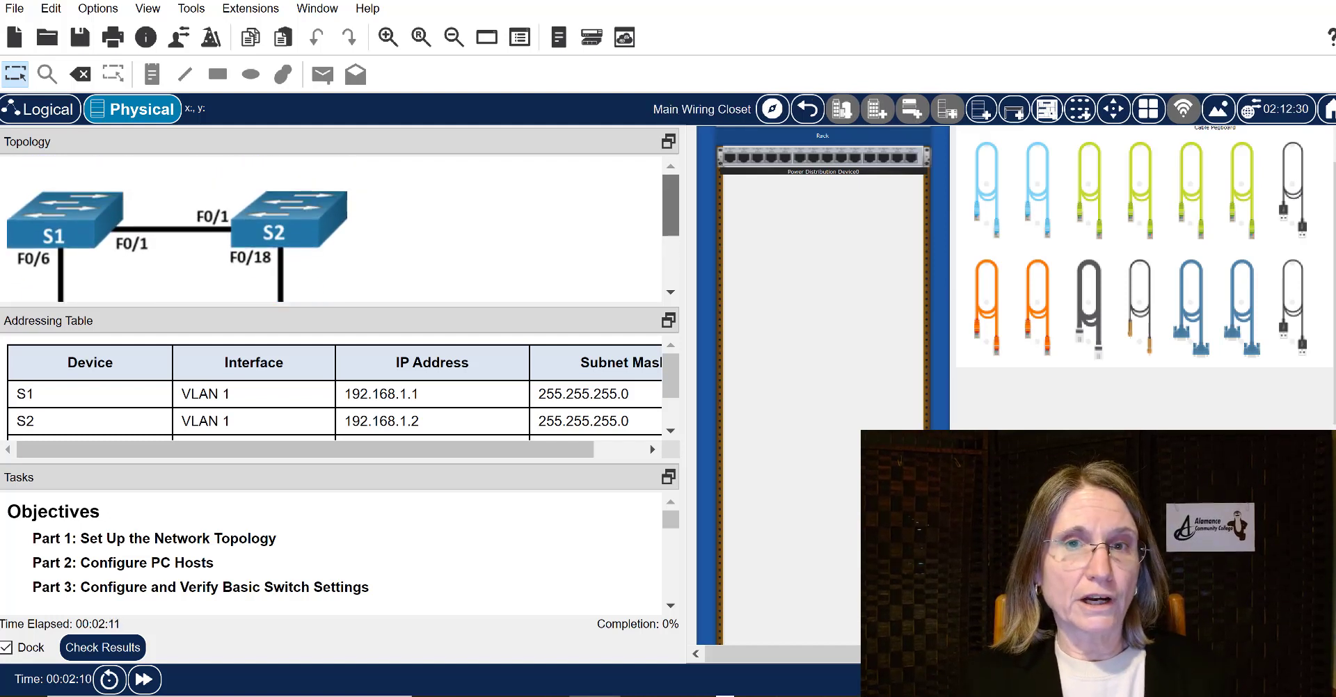
{"action": "scroll", "coordinate": [334, 229], "scroll_direction": "down", "scroll_amount": 3}
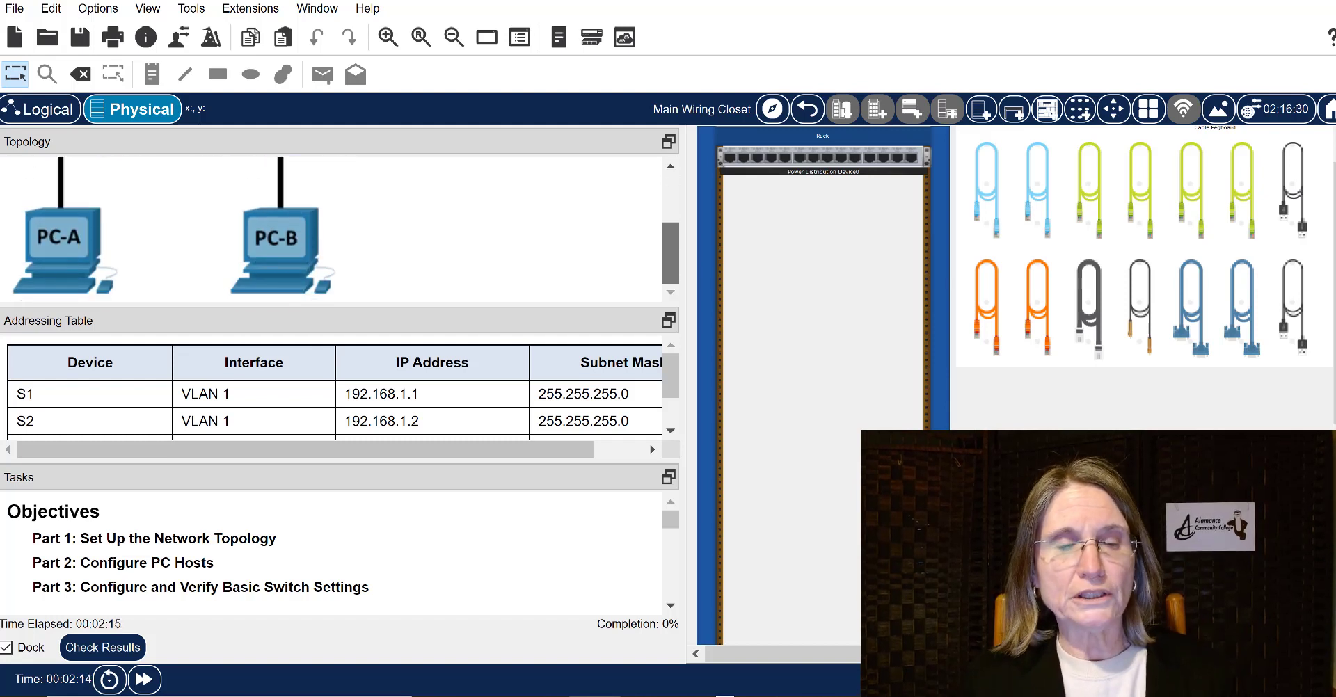
{"action": "scroll", "coordinate": [334, 230], "scroll_direction": "up", "scroll_amount": 3}
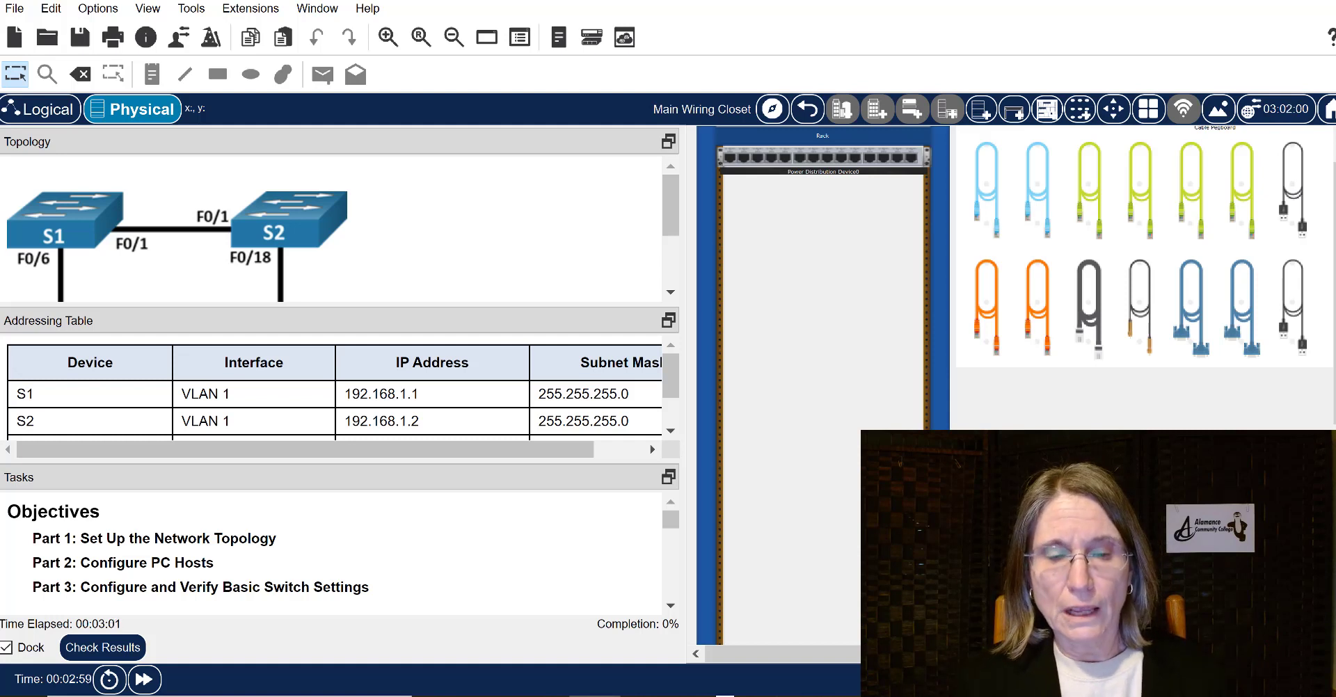
{"action": "left_click_drag", "start_coordinate": [670, 205], "coordinate": [671, 253]}
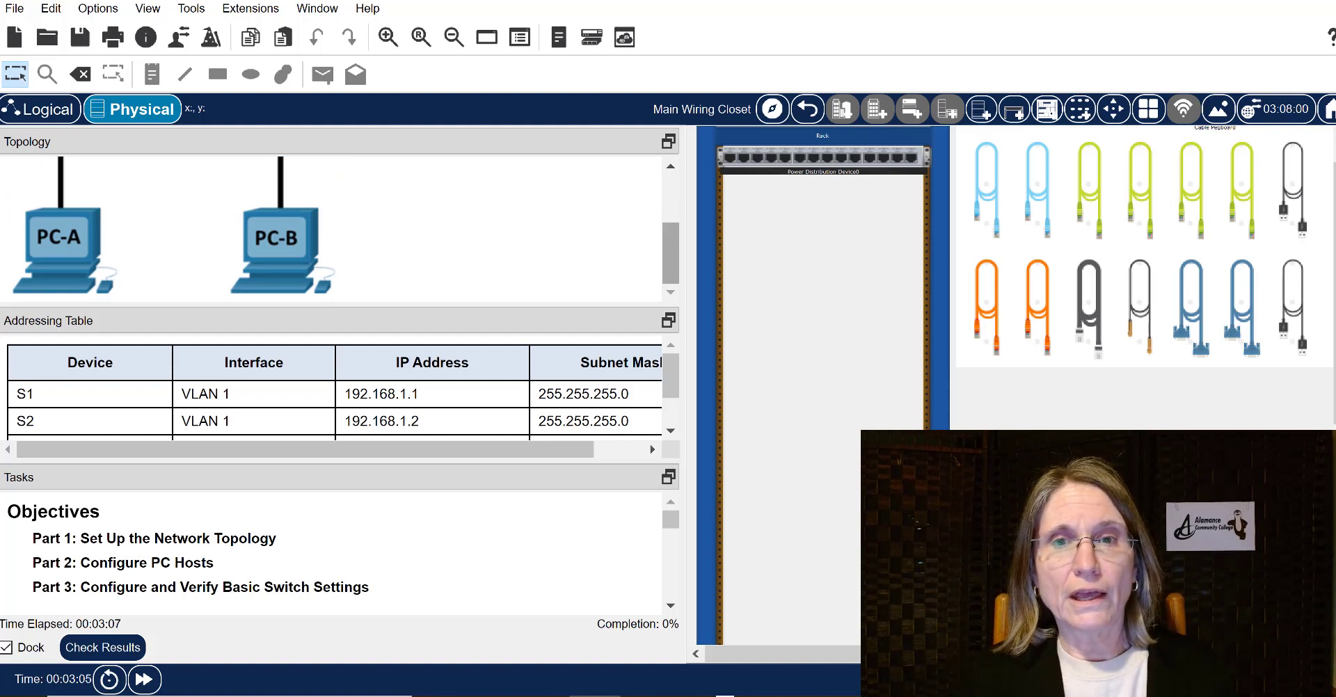
{"action": "left_click_drag", "start_coordinate": [670, 253], "coordinate": [670, 205]}
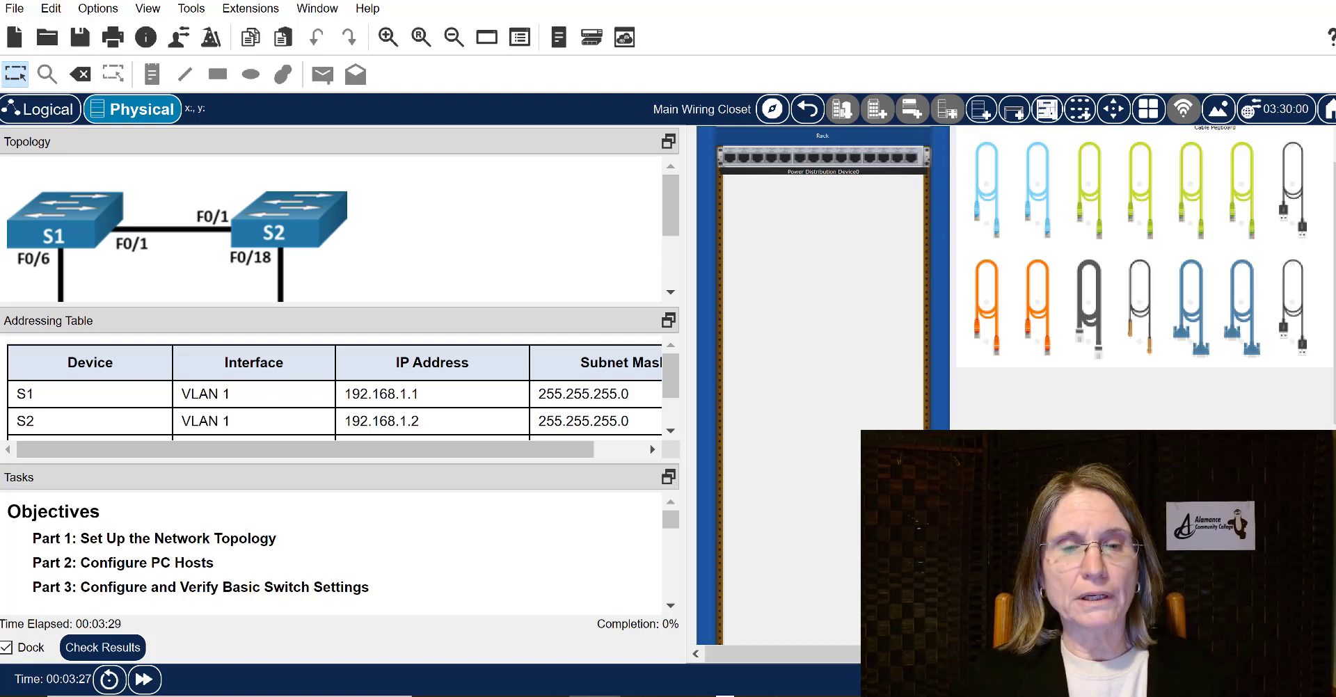
Enlarge the Tasks section and bring up the Part 1 instructions for setting up the network topology
{"action": "left_click_drag", "start_coordinate": [339, 462], "coordinate": [339, 309]}
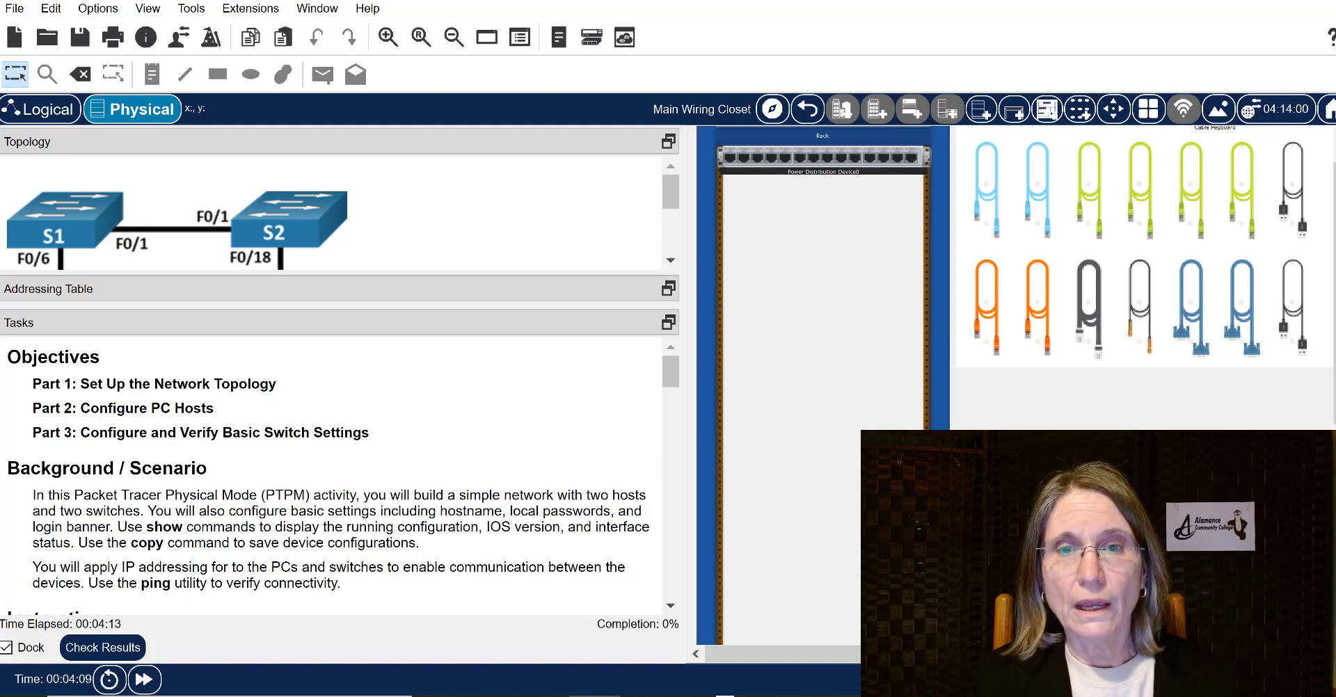
{"action": "scroll", "coordinate": [341, 480], "scroll_direction": "down", "scroll_amount": 5}
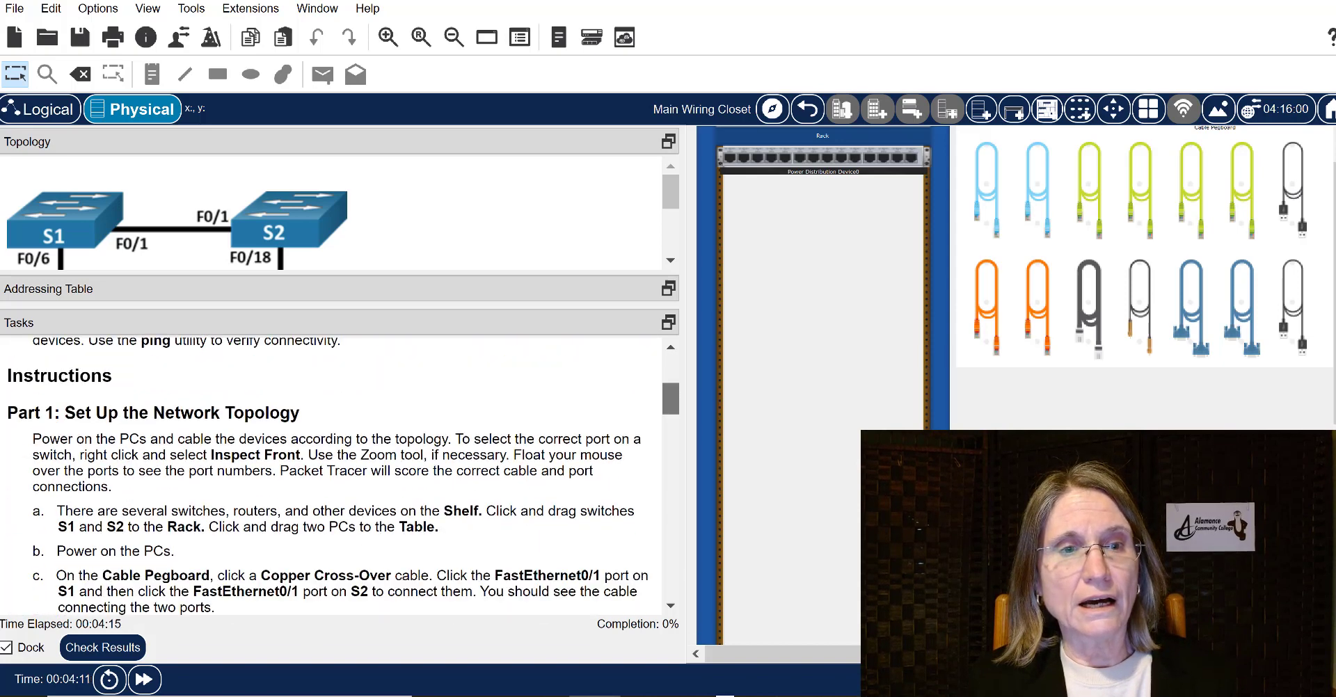
{"action": "scroll", "coordinate": [344, 477], "scroll_direction": "down", "scroll_amount": 1}
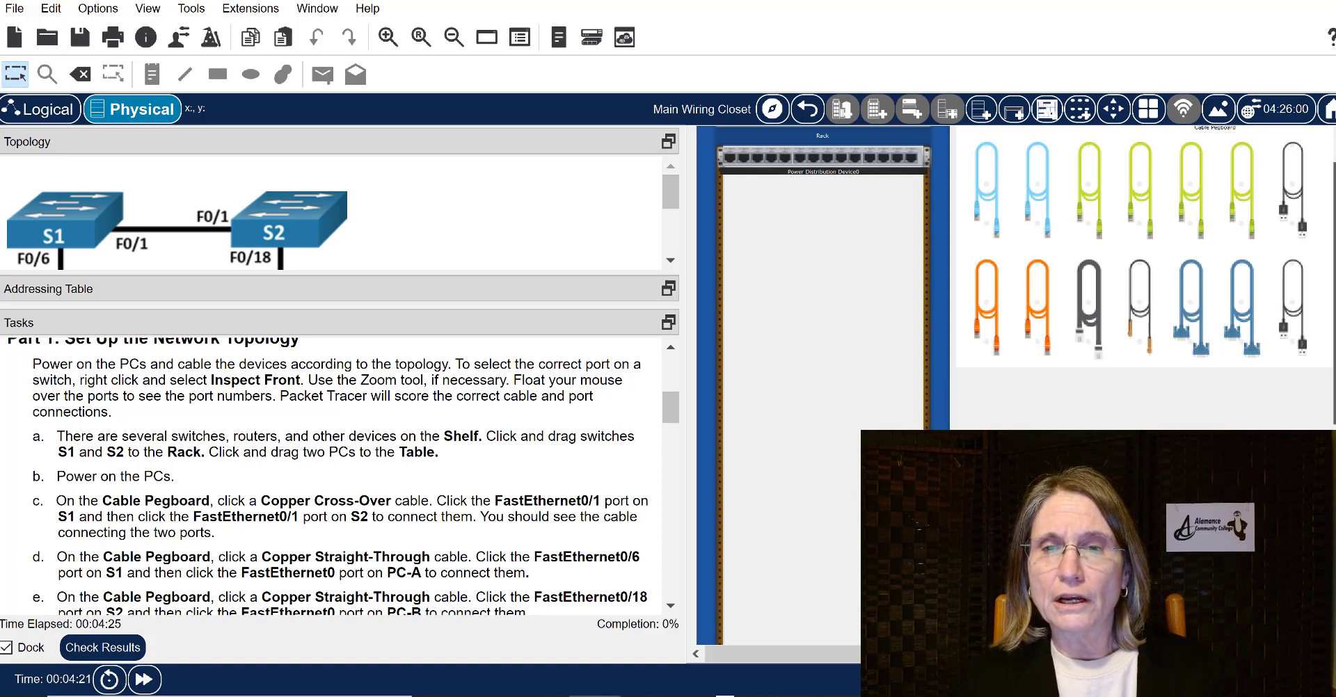
Move PC-A from the shelf in the wiring closet onto the table
{"action": "left_click_drag", "start_coordinate": [1335, 293], "coordinate": [1335, 496]}
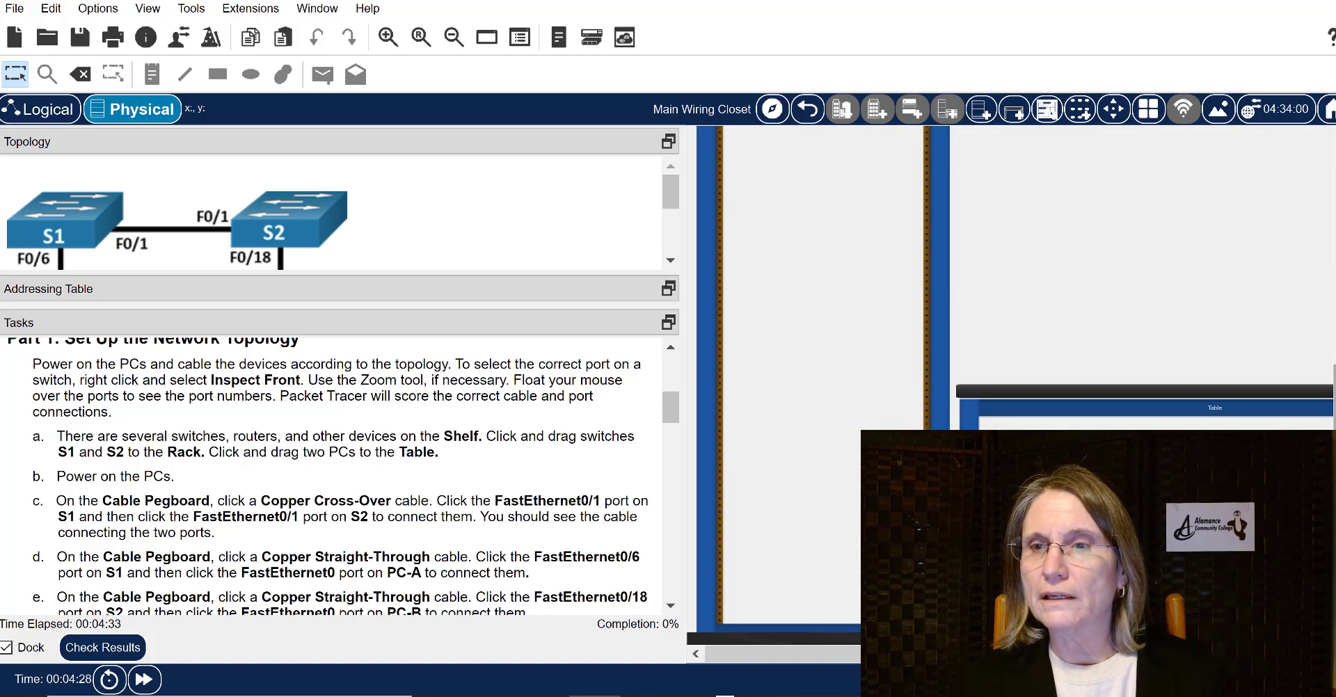
{"action": "left_click_drag", "start_coordinate": [1334, 496], "coordinate": [1334, 276]}
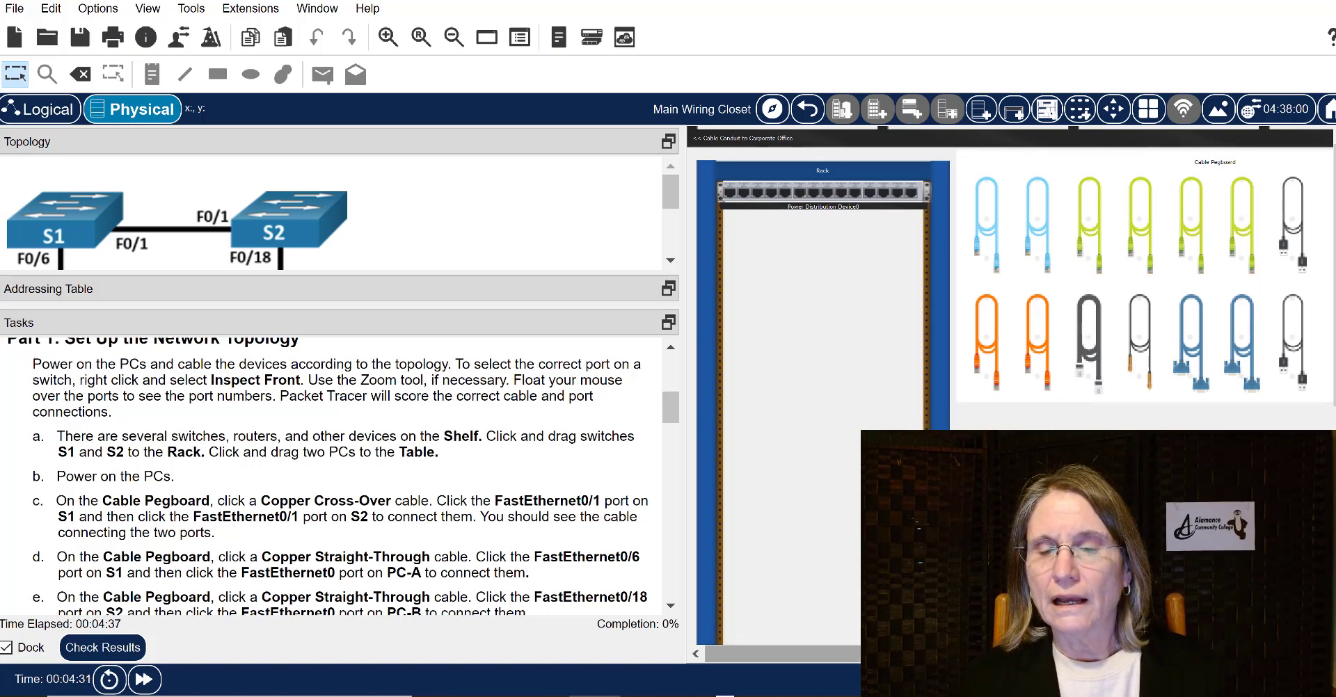
{"action": "left_click_drag", "start_coordinate": [898, 654], "coordinate": [958, 655]}
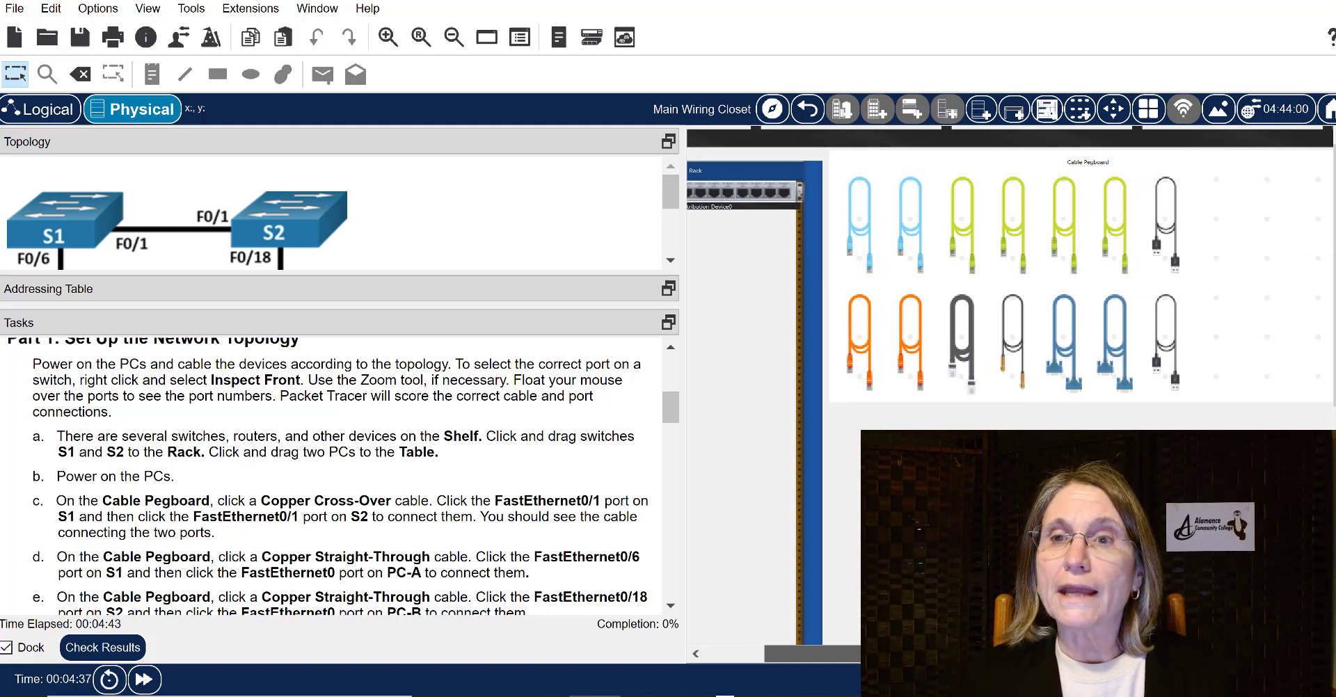
{"action": "left_click_drag", "start_coordinate": [958, 654], "coordinate": [1214, 654]}
{"action": "mouse_move", "coordinate": [1334, 278]}
{"action": "left_mouse_down"}
{"action": "mouse_move", "coordinate": [1333, 447]}
{"action": "mouse_move", "coordinate": [1334, 280]}
{"action": "left_mouse_up"}
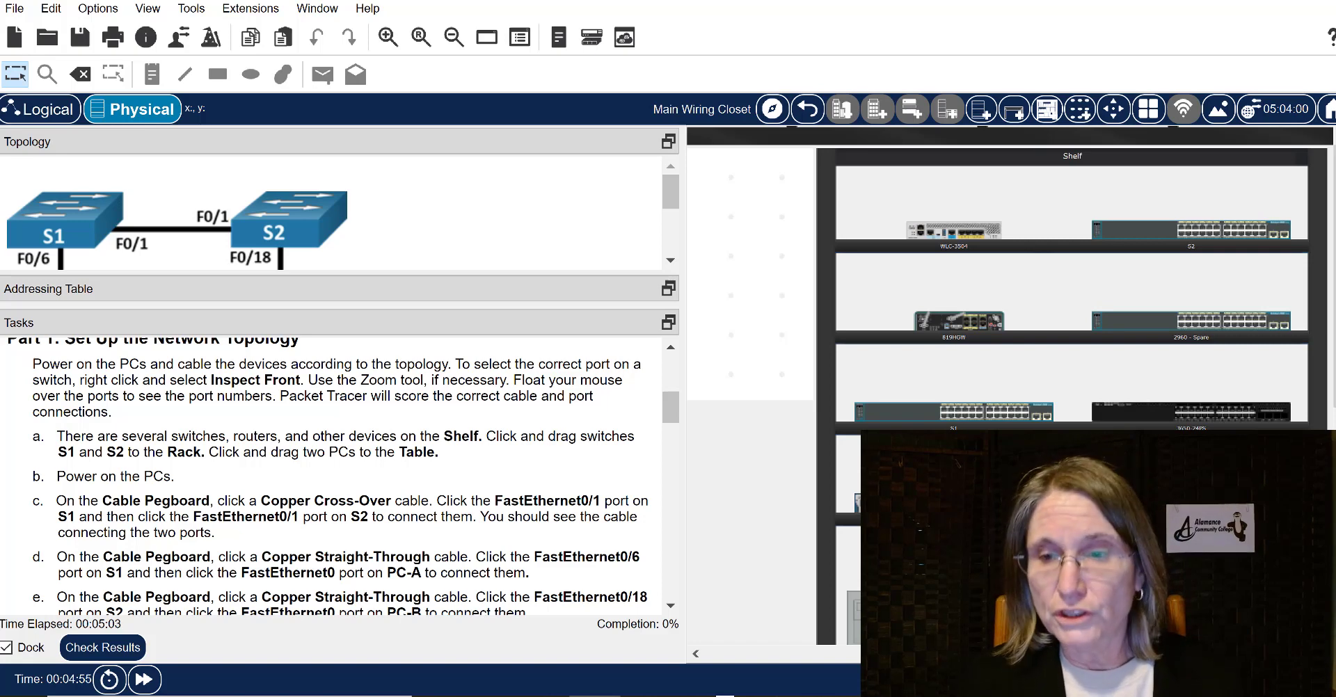
{"action": "scroll", "coordinate": [1010, 278], "scroll_direction": "left", "scroll_amount": 4}
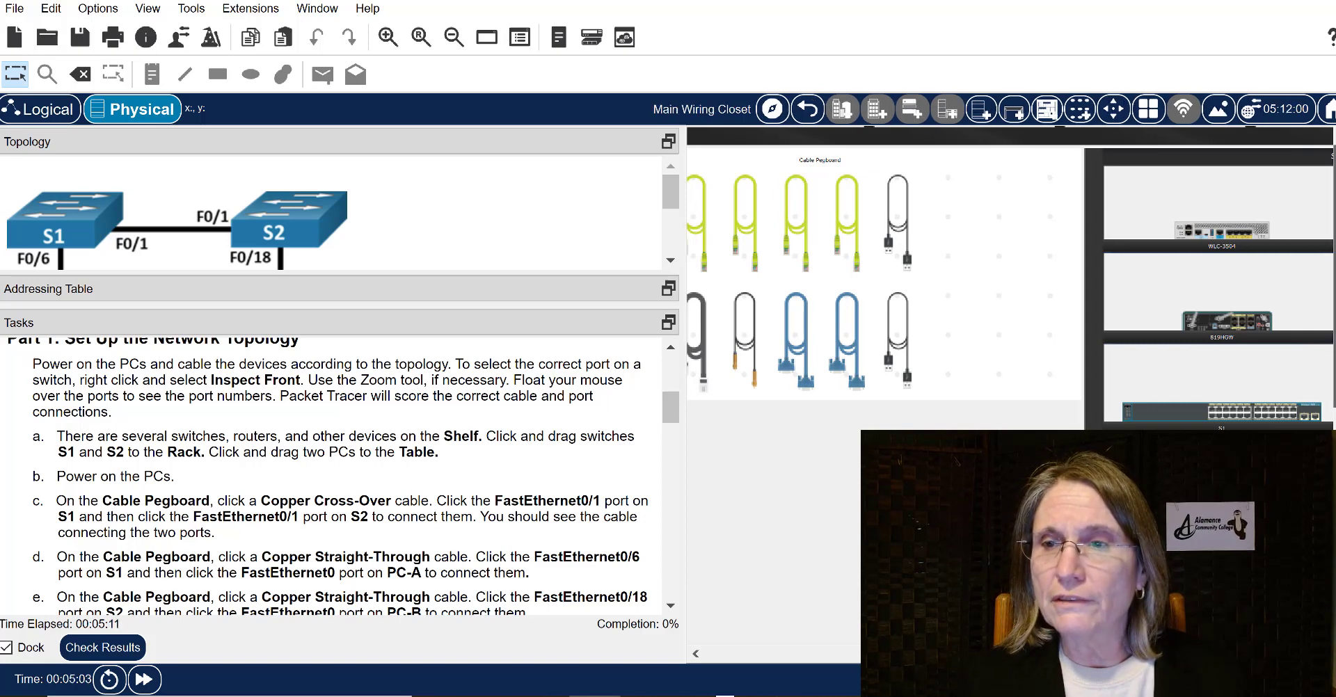
{"action": "scroll", "coordinate": [1011, 279], "scroll_direction": "down", "scroll_amount": 1}
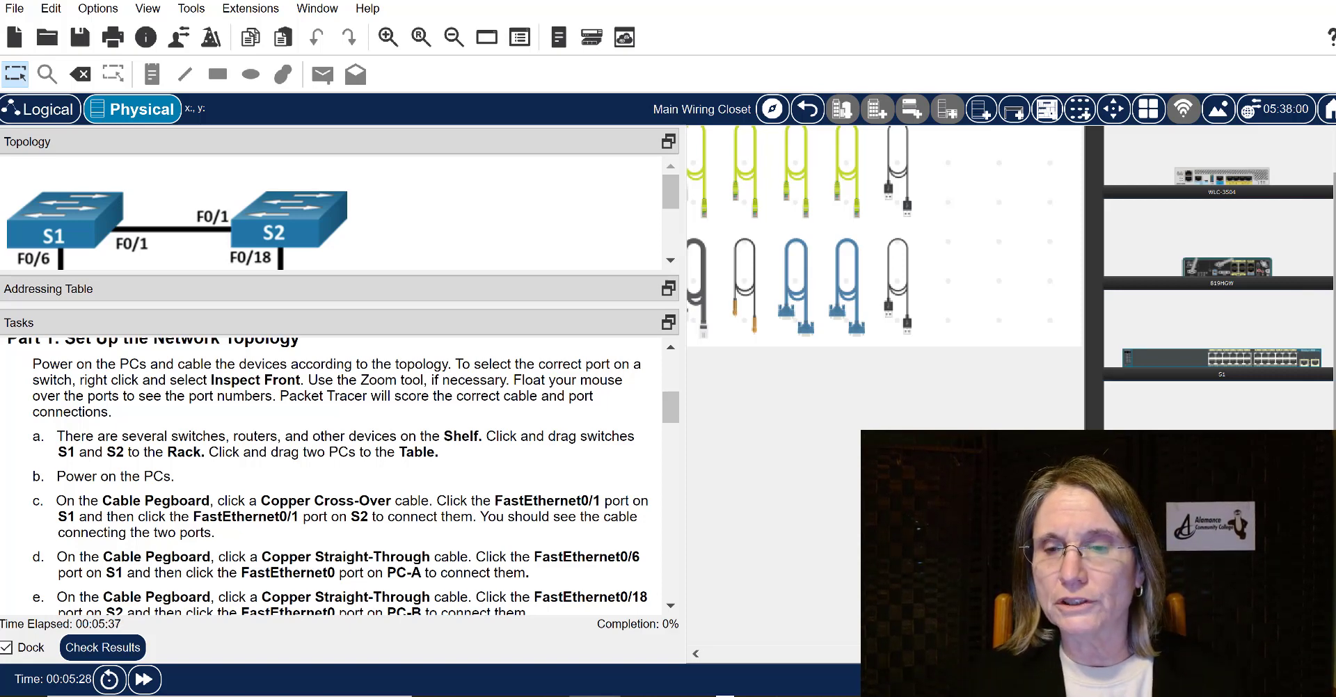
{"action": "scroll", "coordinate": [1009, 279], "scroll_direction": "down", "scroll_amount": 5}
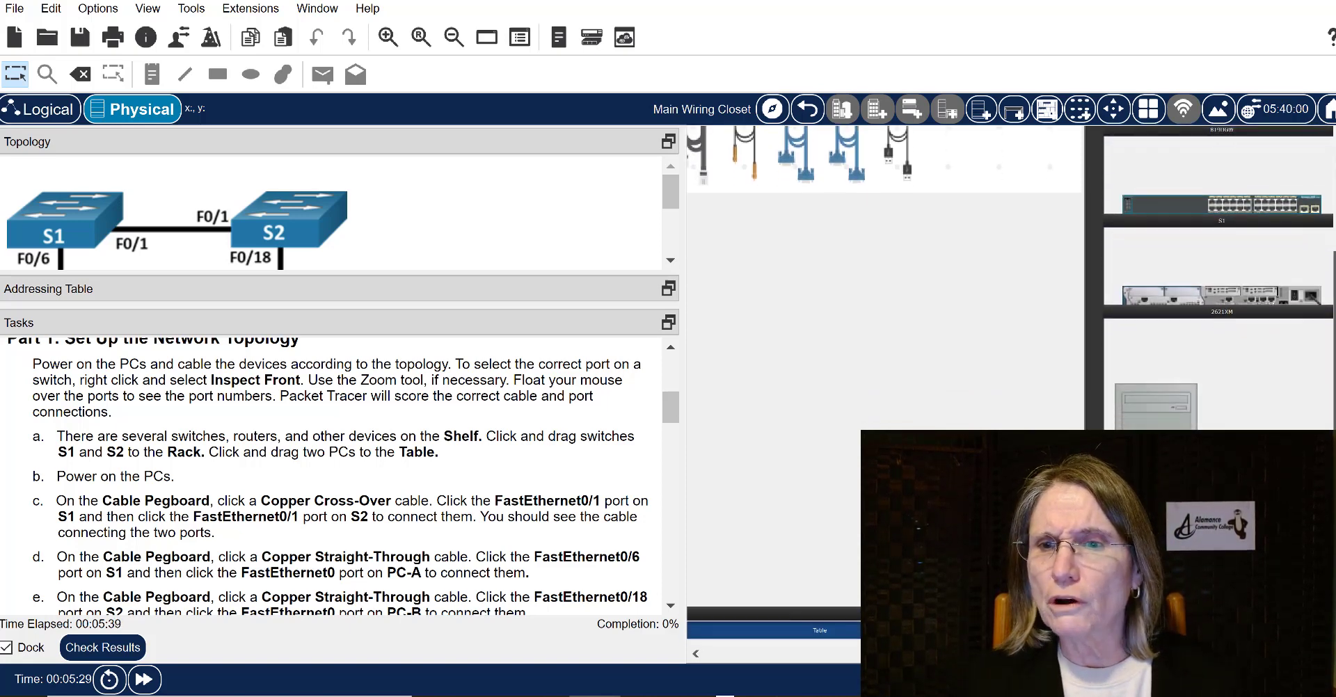
{"action": "scroll", "coordinate": [974, 348], "scroll_direction": "down", "scroll_amount": 3}
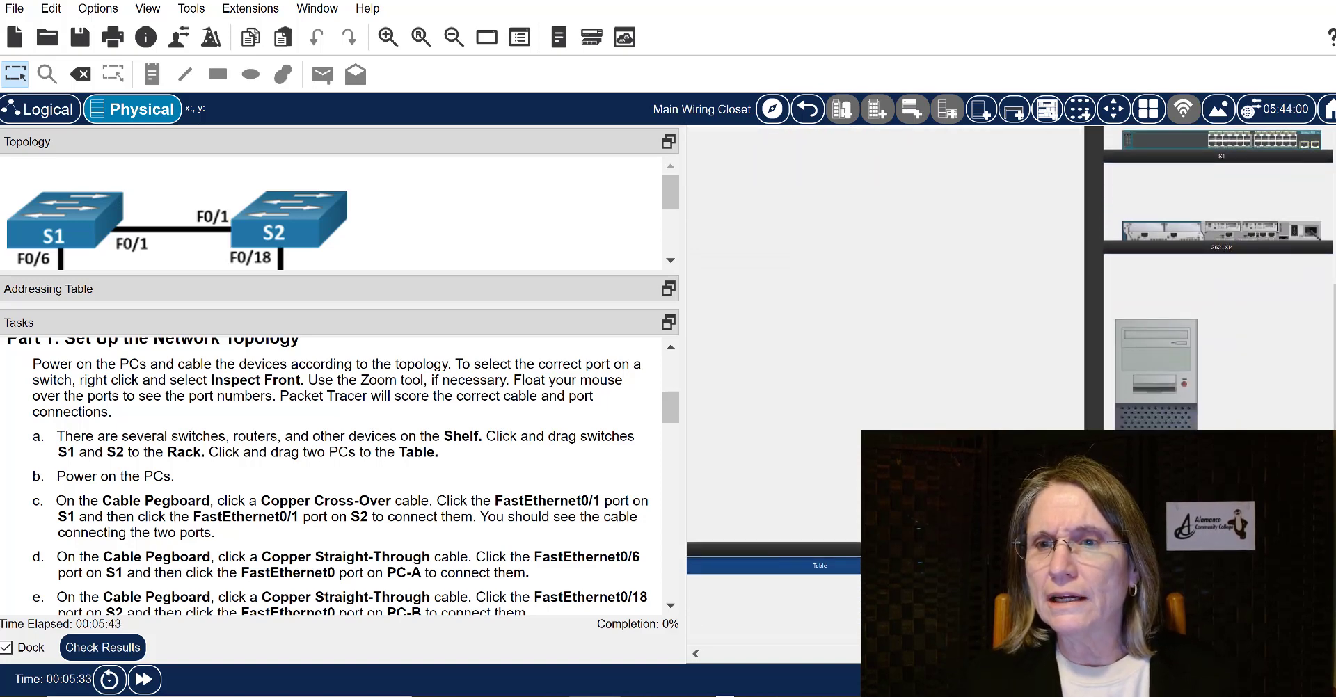
{"action": "left_click_drag", "start_coordinate": [1222, 140], "coordinate": [753, 209]}
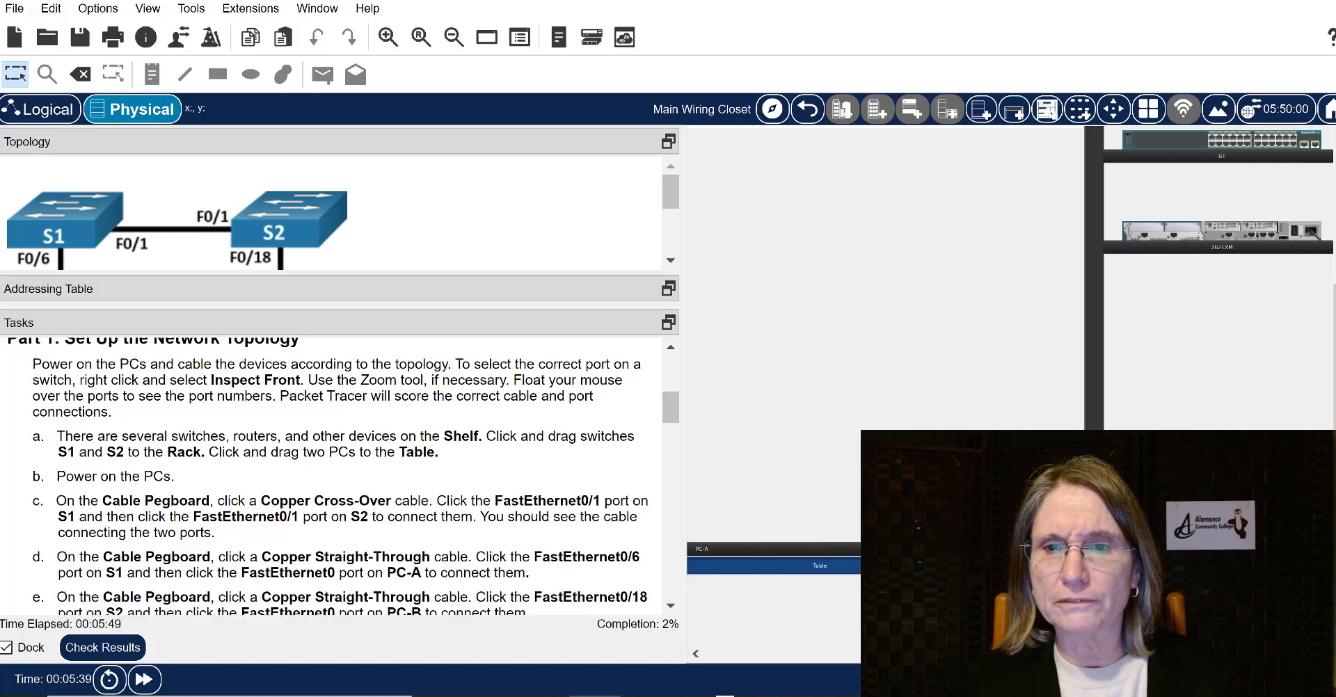
Place PC-B from the shelf on the table beside PC-A and view both PCs
{"action": "left_click_drag", "start_coordinate": [1009, 654], "coordinate": [1058, 654]}
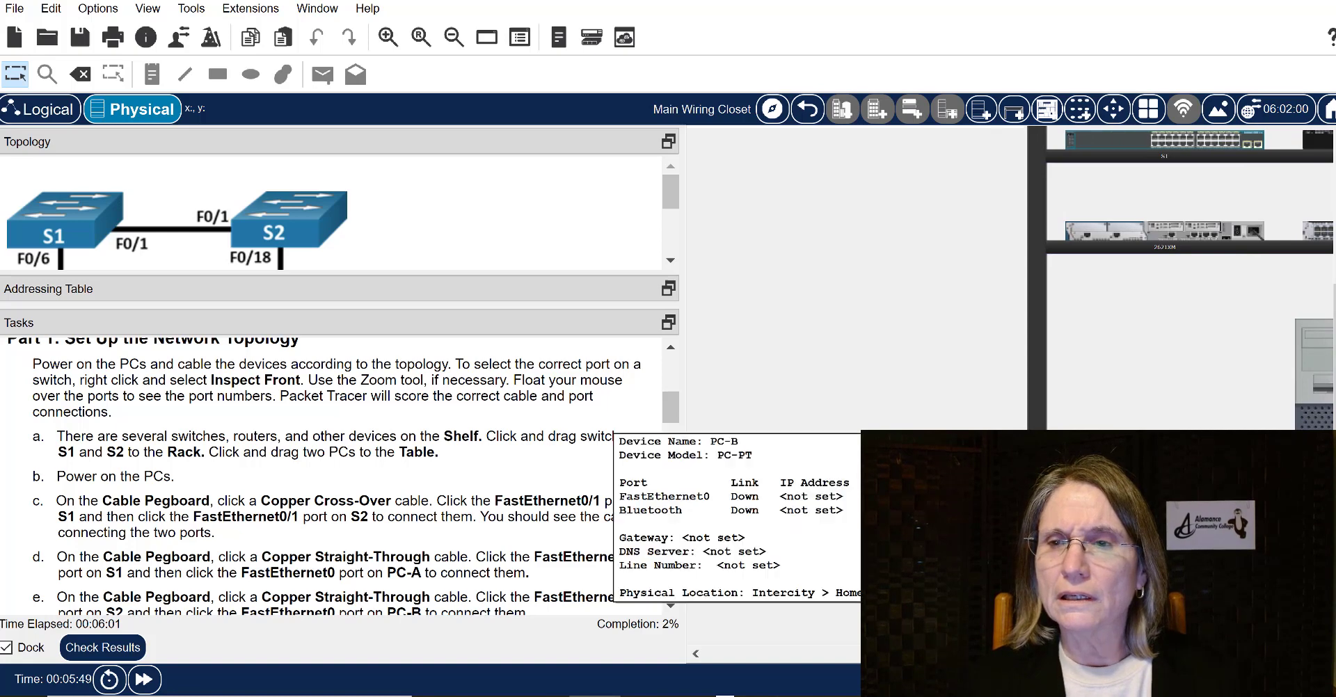
{"action": "left_click_drag", "start_coordinate": [1314, 376], "coordinate": [882, 342]}
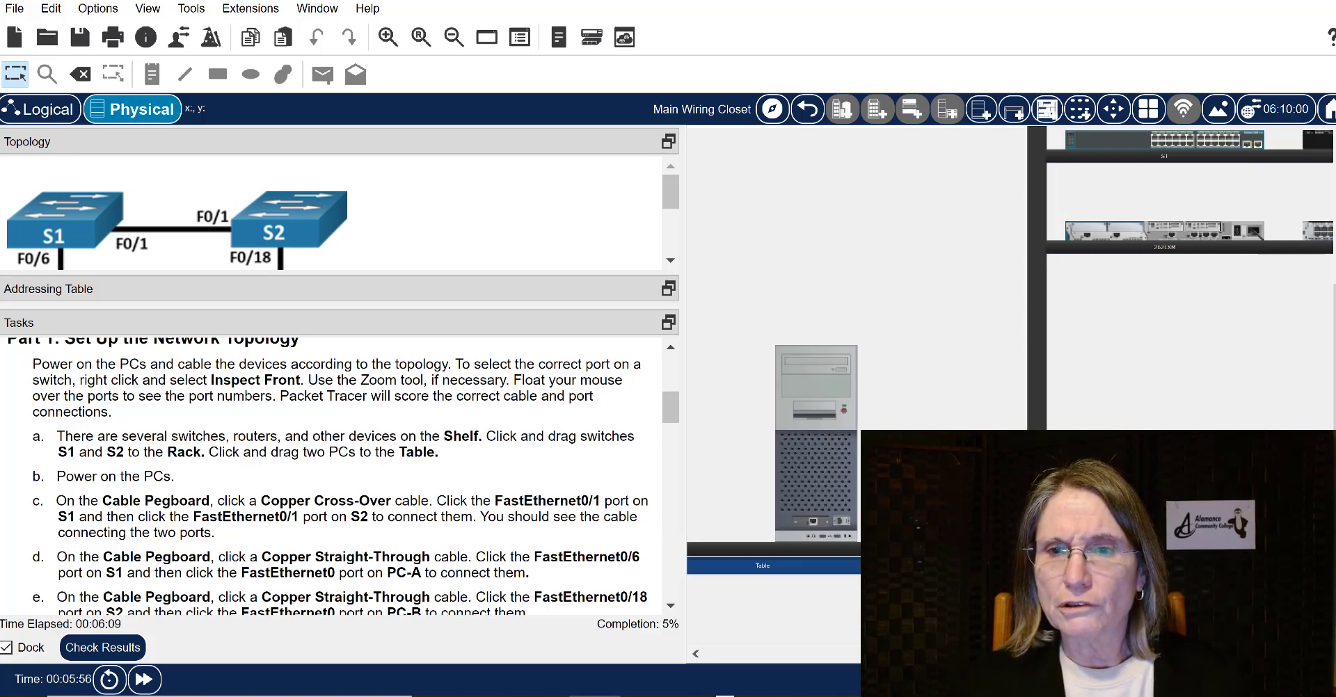
{"action": "left_click_drag", "start_coordinate": [953, 654], "coordinate": [897, 654]}
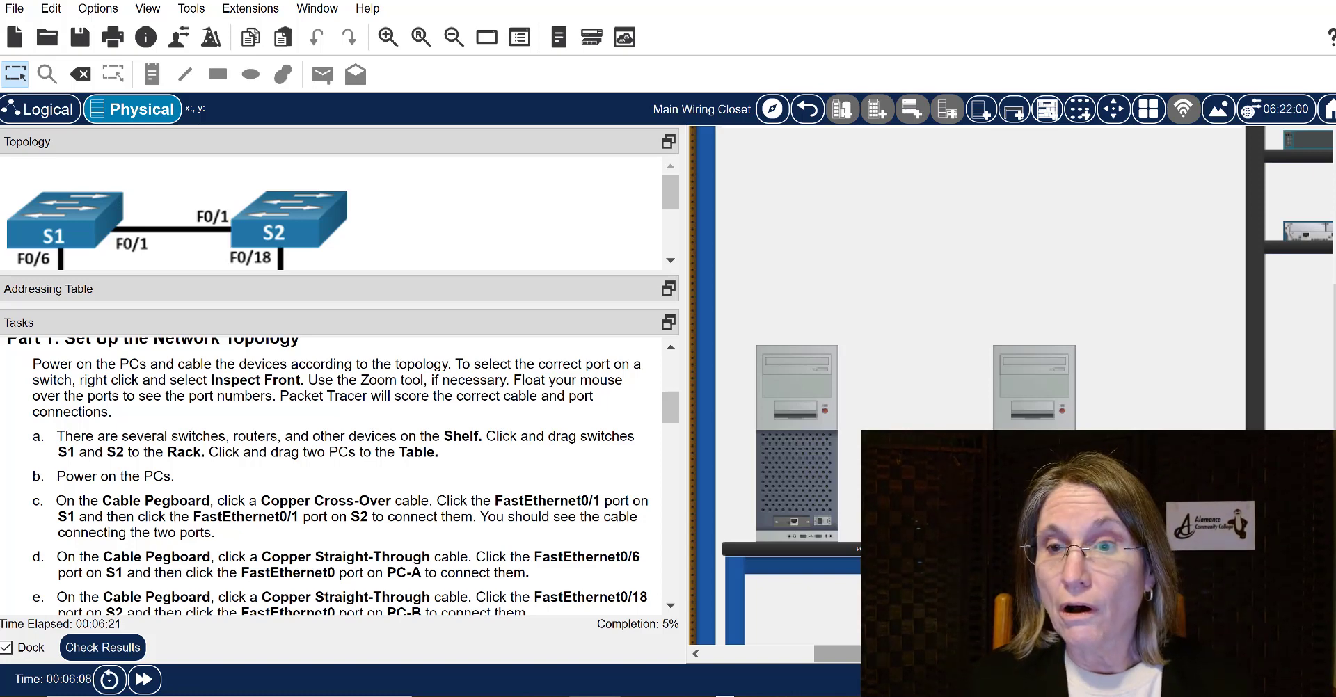
{"action": "left_click_drag", "start_coordinate": [936, 654], "coordinate": [899, 654]}
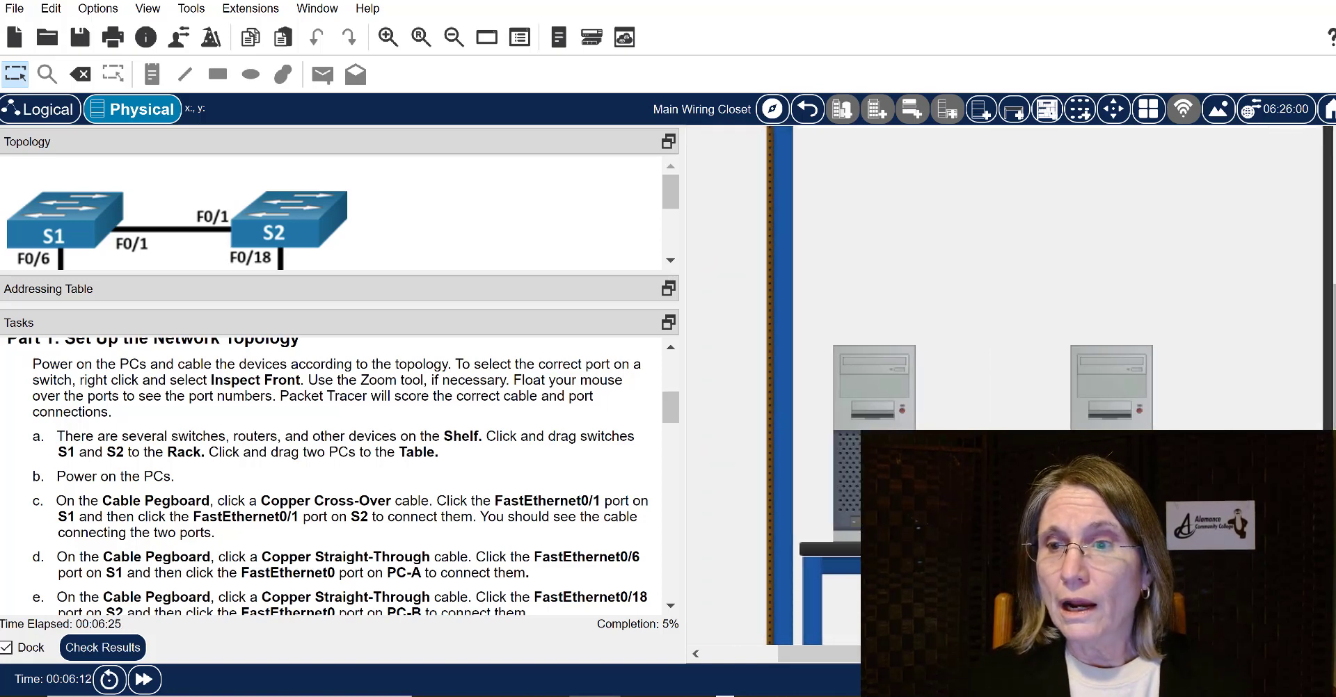
Mount switch S1 from the shelf in the rack below the power distribution device
{"action": "left_click_drag", "start_coordinate": [1334, 369], "coordinate": [1334, 313]}
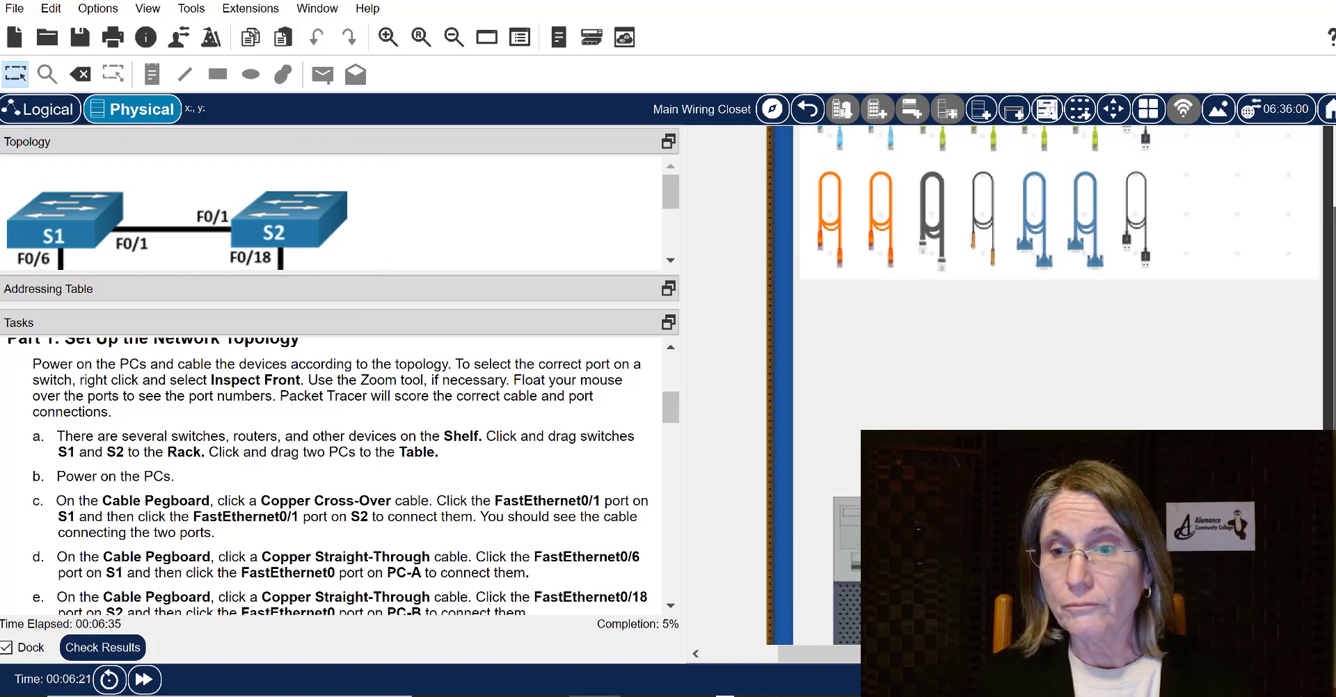
{"action": "left_click_drag", "start_coordinate": [912, 654], "coordinate": [1080, 654]}
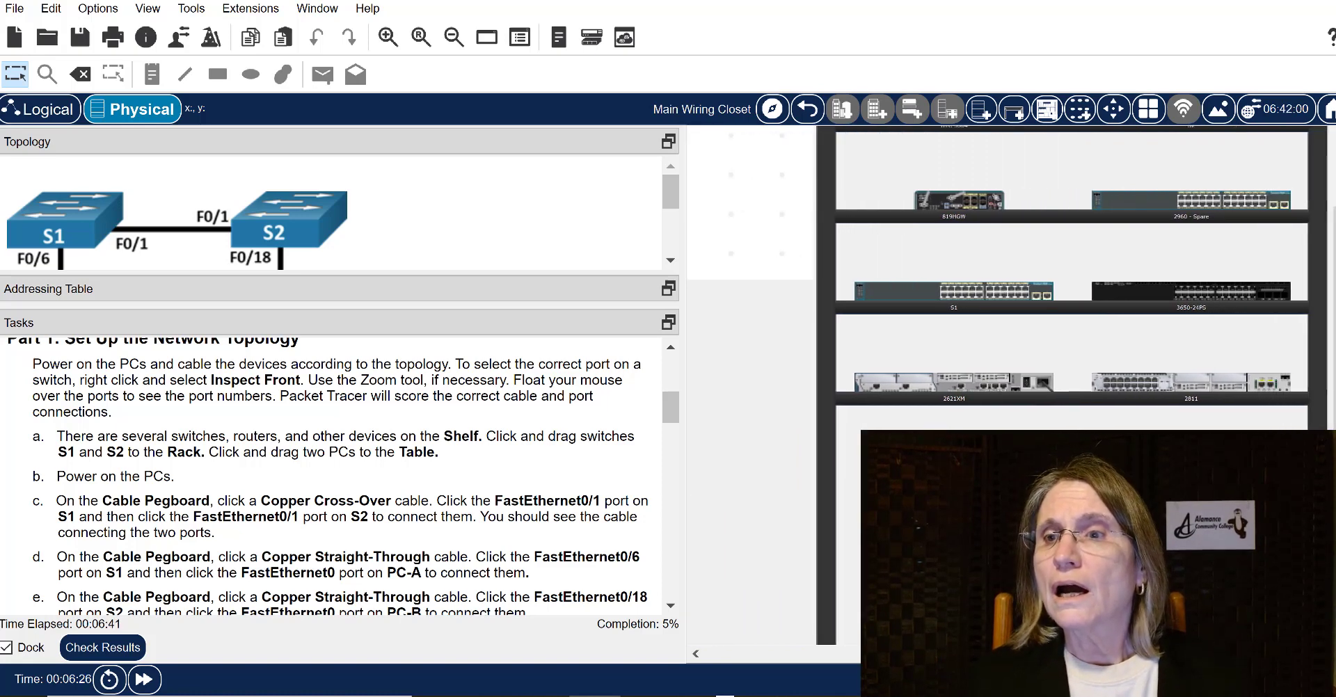
{"action": "left_click_drag", "start_coordinate": [1333, 318], "coordinate": [1333, 259]}
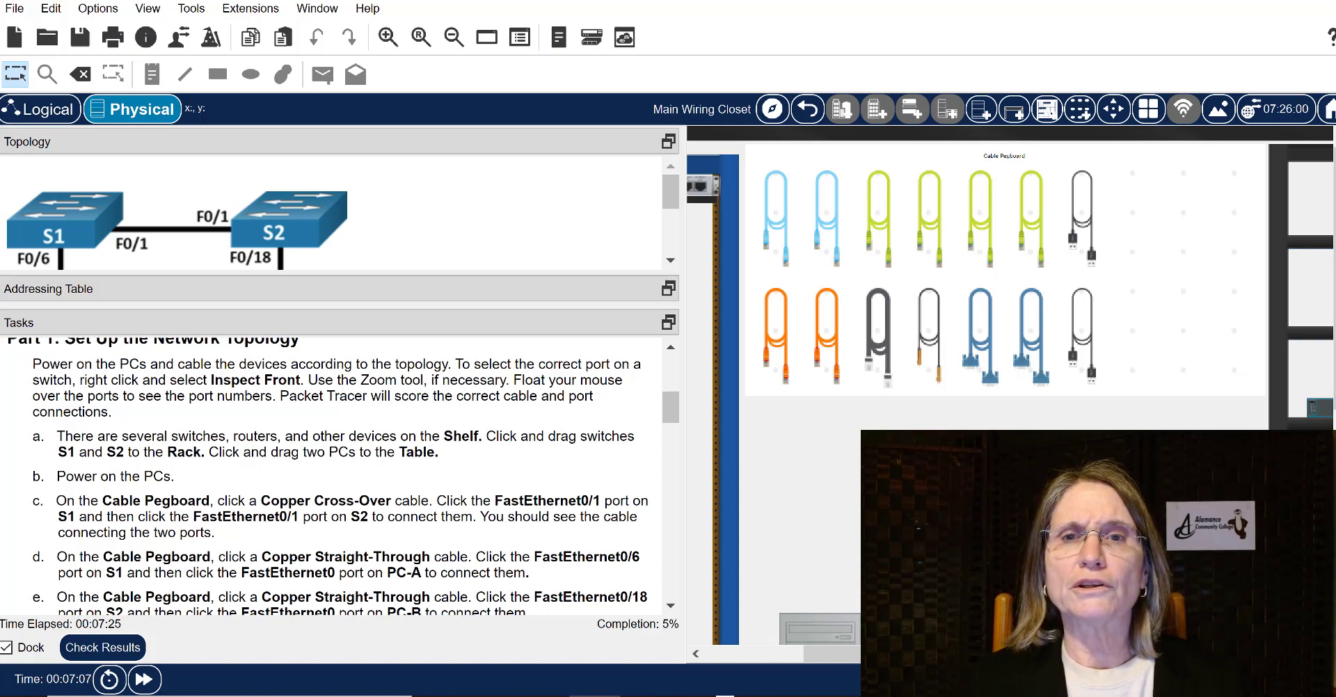
{"action": "left_click_drag", "start_coordinate": [1320, 407], "coordinate": [702, 229]}
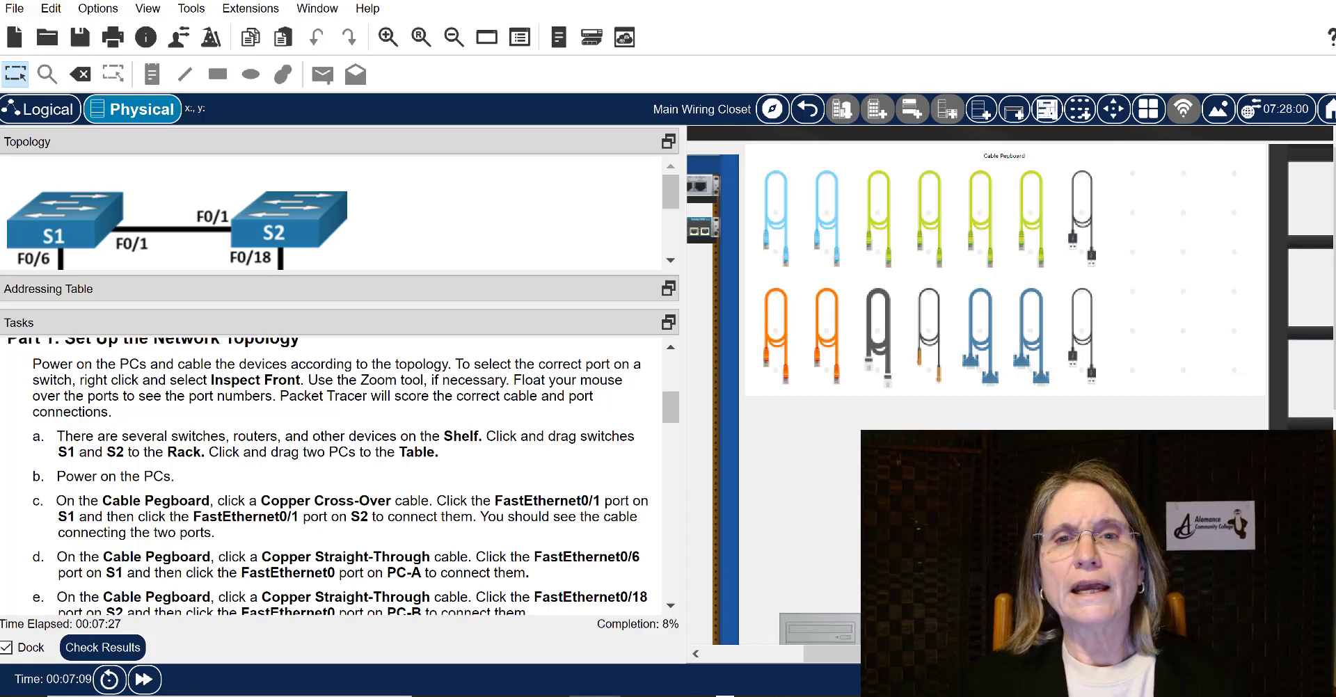
Select the first orange cable on the Cable Pegboard and move switch S2 into the shelf space vacated by S1
{"action": "left_click", "coordinate": [776, 336]}
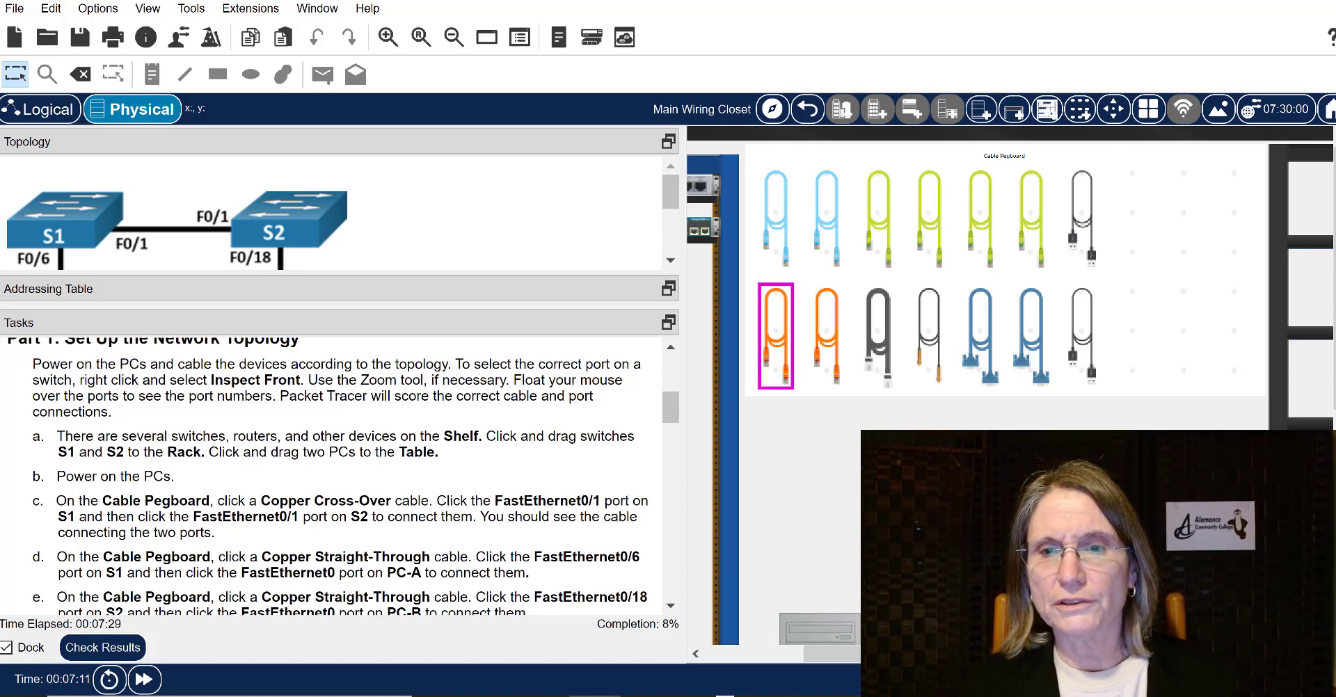
{"action": "left_click_drag", "start_coordinate": [974, 654], "coordinate": [874, 654]}
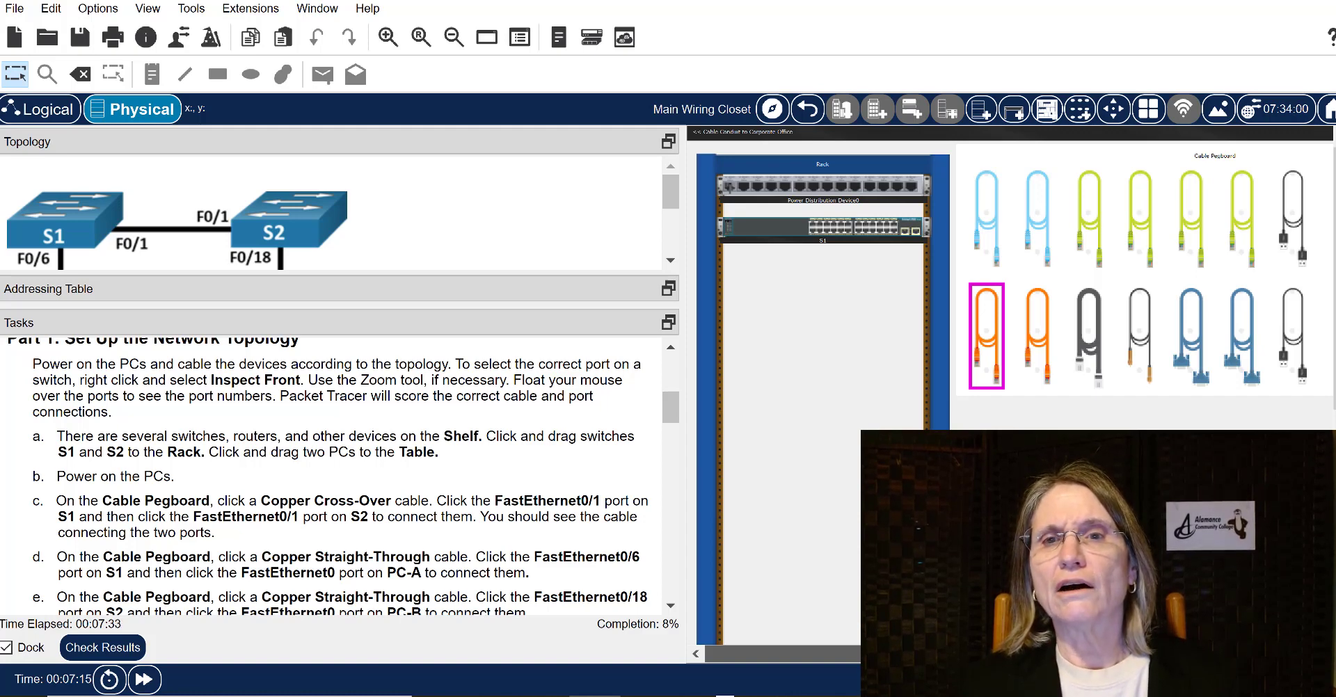
{"action": "left_click_drag", "start_coordinate": [874, 654], "coordinate": [1028, 654]}
{"action": "scroll", "coordinate": [1011, 394], "scroll_direction": "right", "scroll_amount": 5}
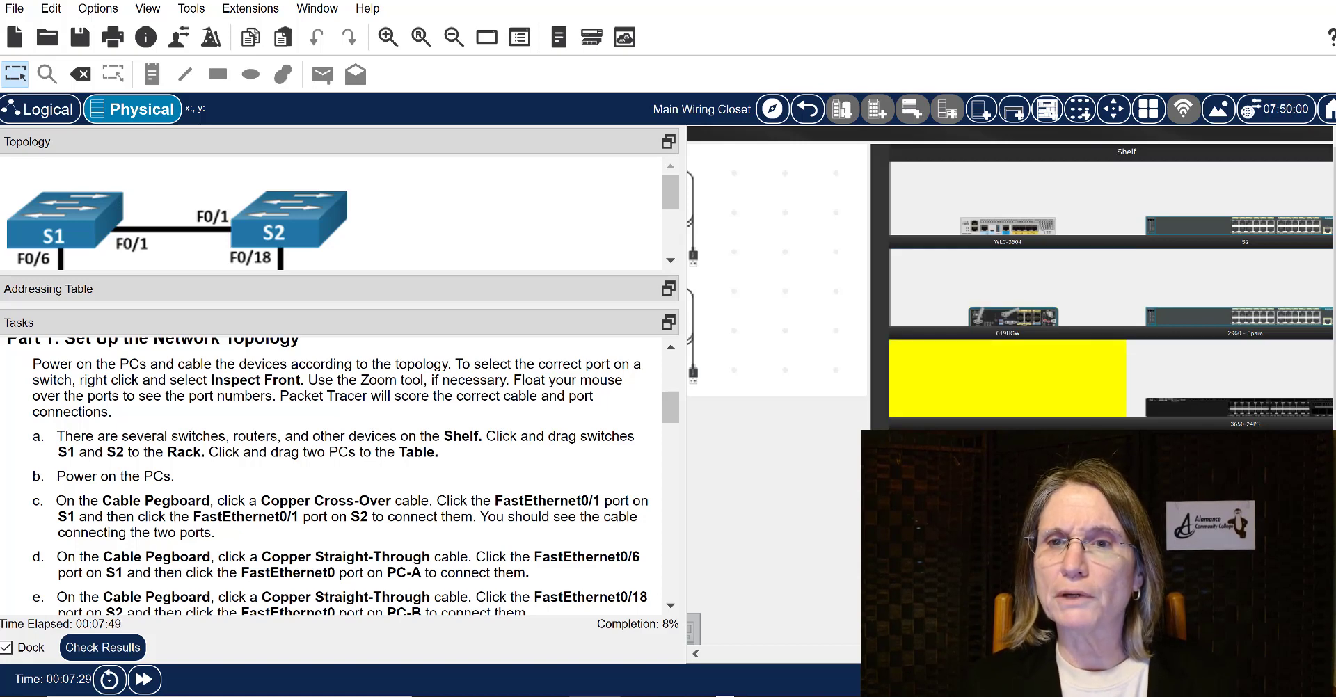
{"action": "left_click_drag", "start_coordinate": [1239, 226], "coordinate": [1007, 379]}
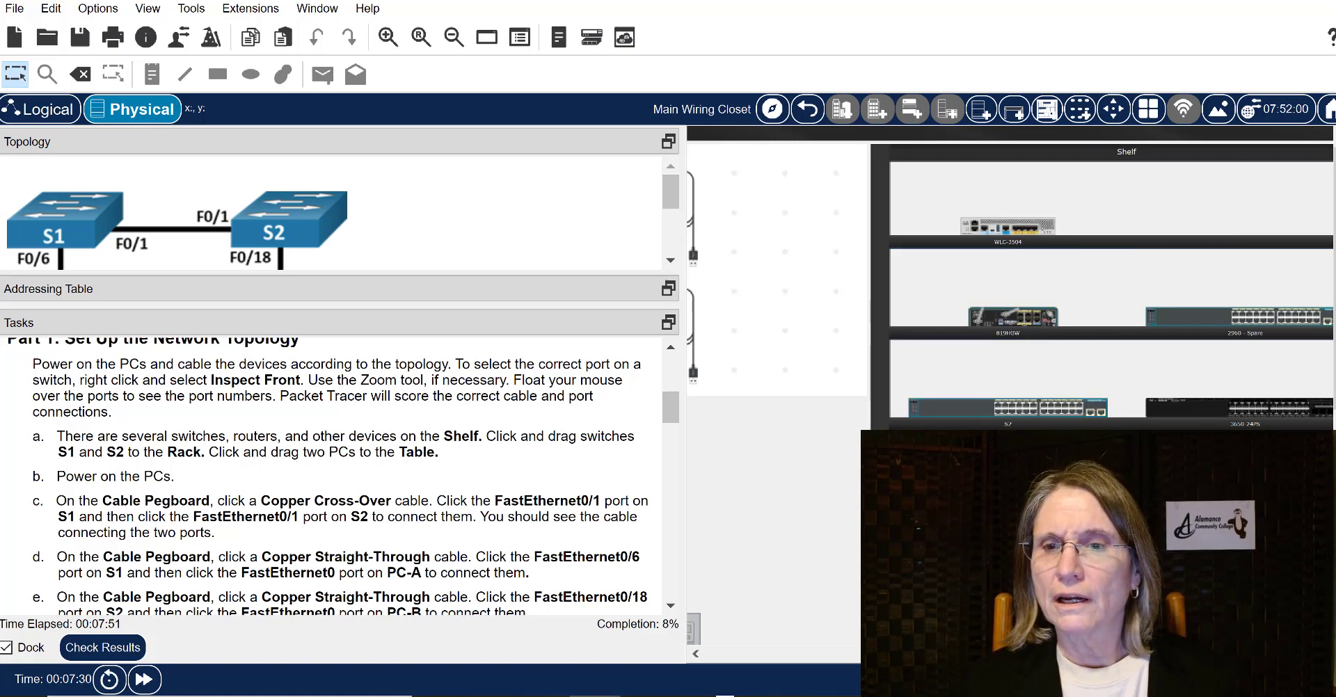
Mount switch S2 from the shelf in the rack directly below switch S1
{"action": "left_click_drag", "start_coordinate": [1071, 654], "coordinate": [923, 654]}
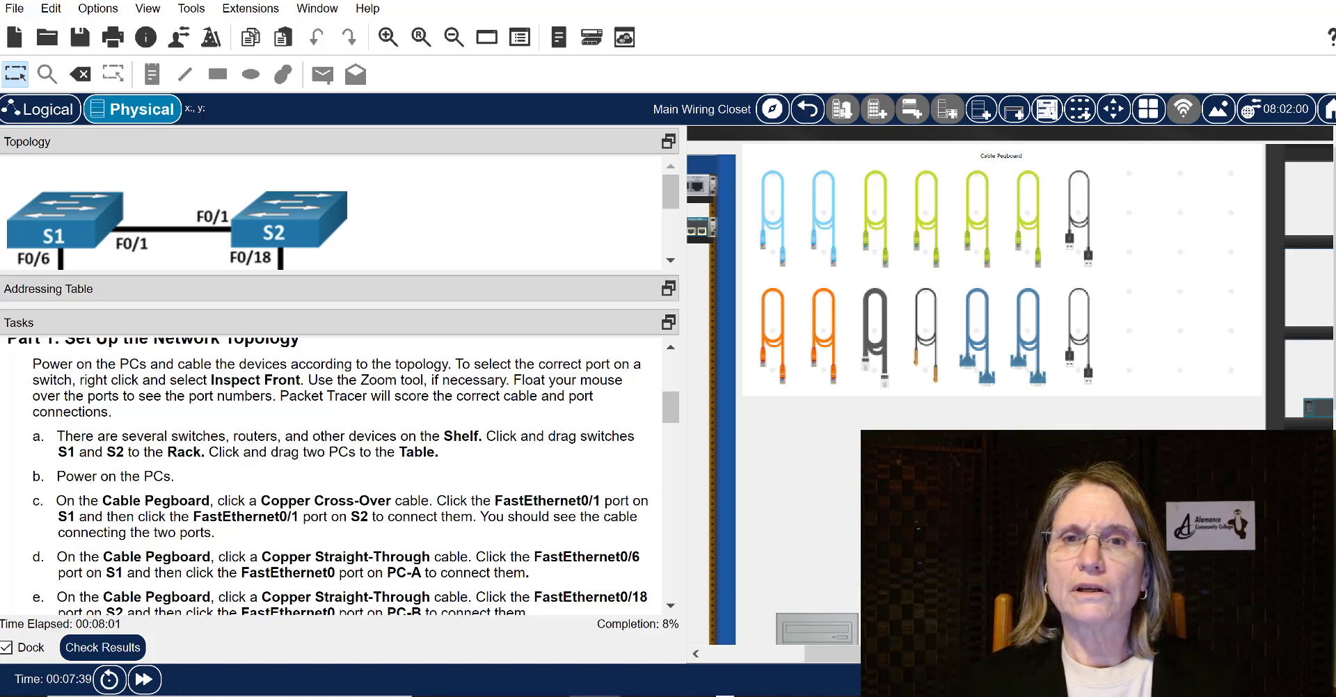
{"action": "left_click_drag", "start_coordinate": [1319, 408], "coordinate": [700, 270]}
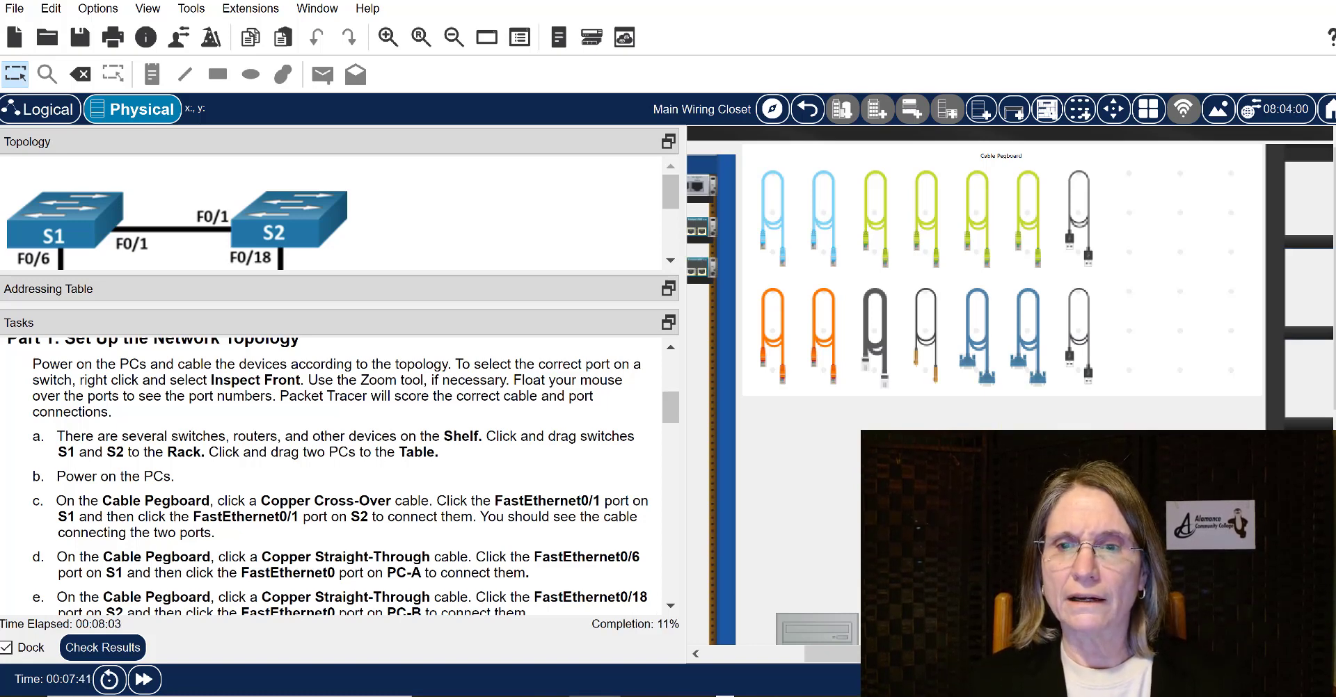
{"action": "left_click_drag", "start_coordinate": [974, 654], "coordinate": [875, 654]}
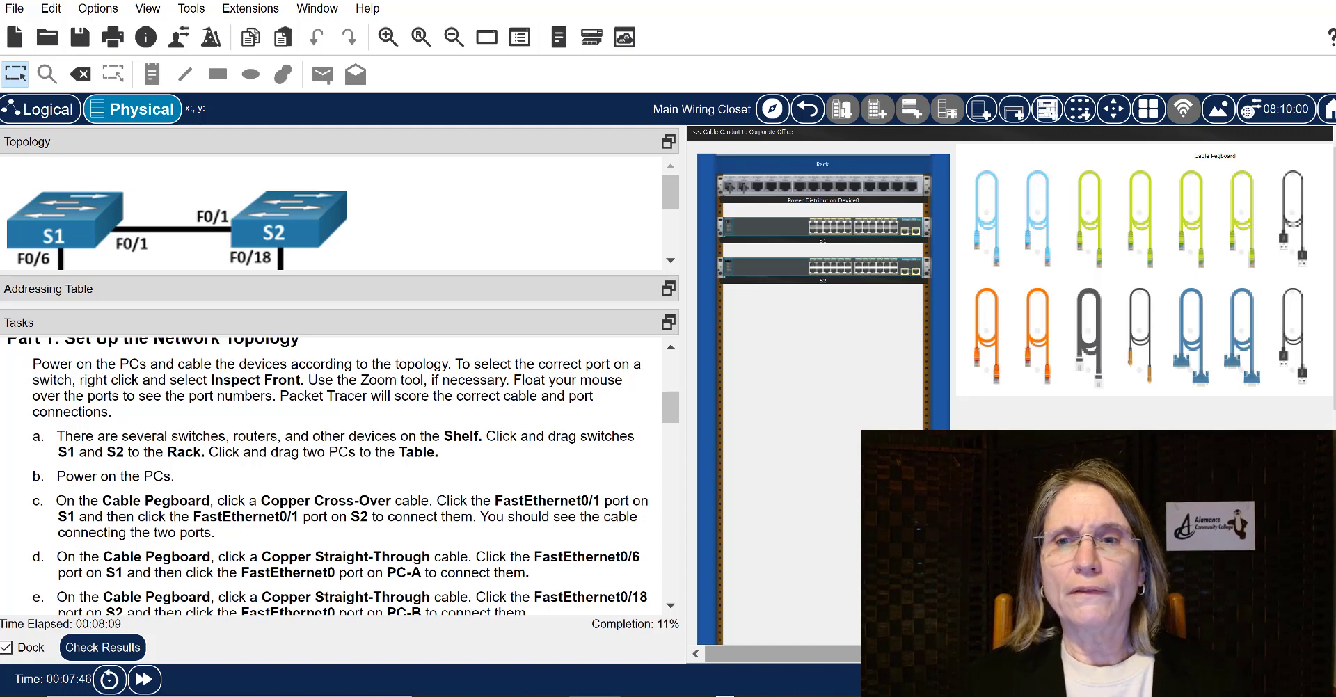
Examine the rack with both switches and the port labels on the topology diagram's links
{"action": "left_click_drag", "start_coordinate": [1334, 278], "coordinate": [1335, 325]}
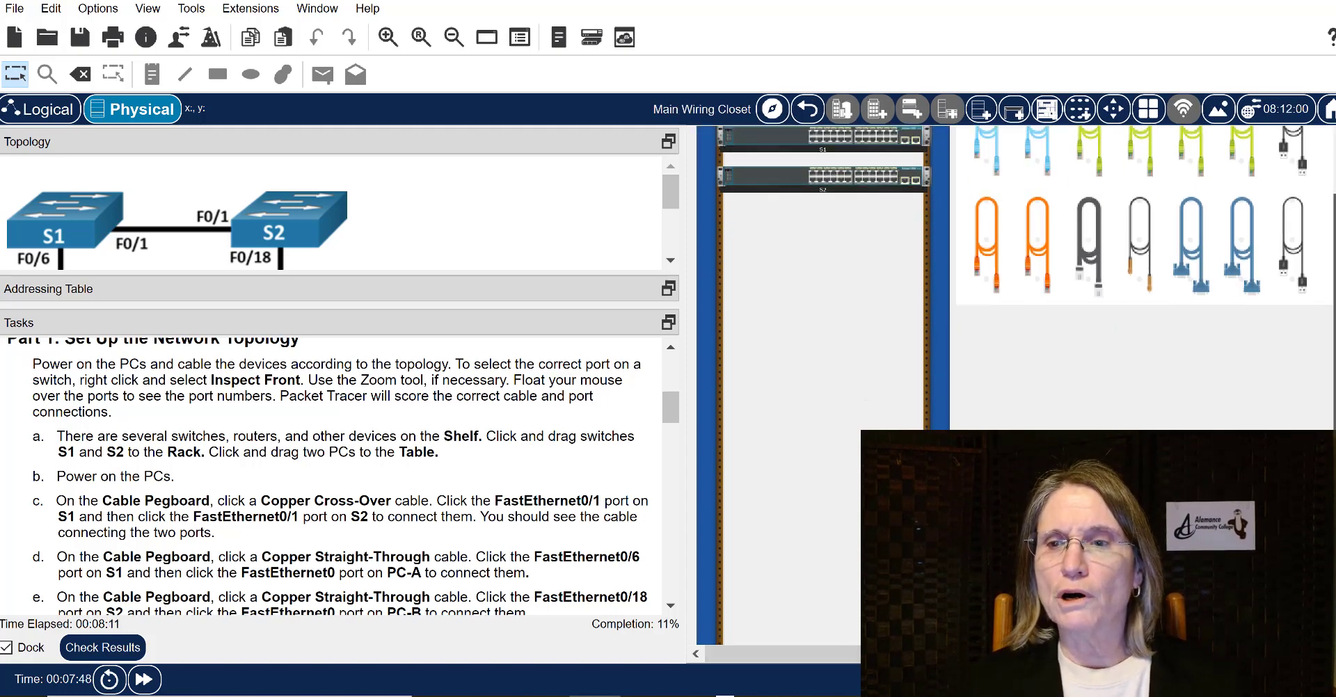
{"action": "scroll", "coordinate": [1251, 265], "scroll_direction": "up", "scroll_amount": 3}
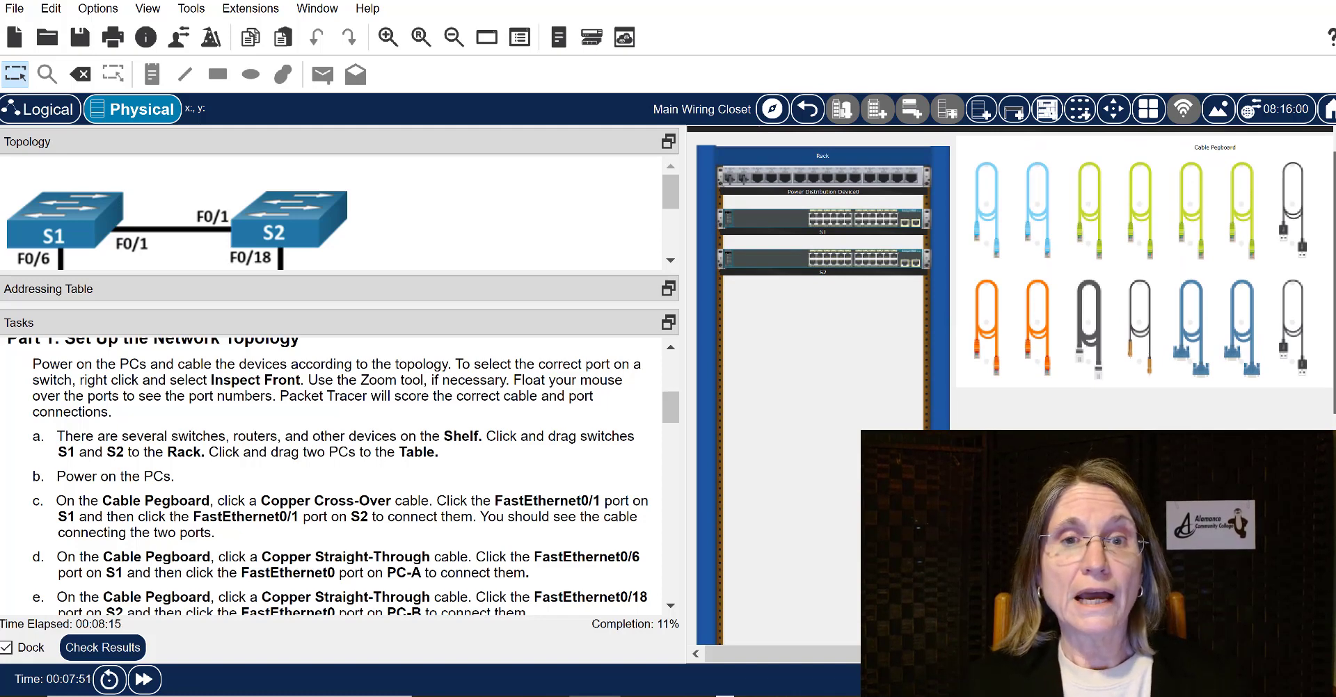
{"action": "scroll", "coordinate": [334, 212], "scroll_direction": "down", "scroll_amount": 3}
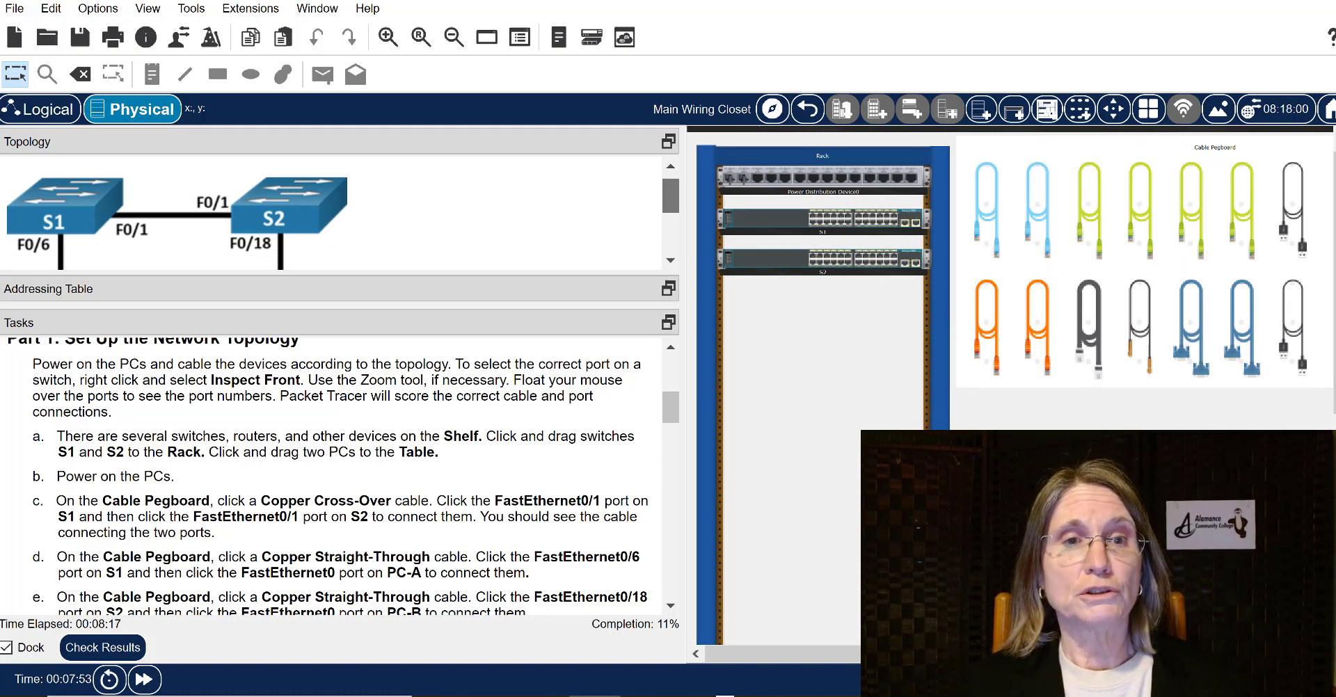
{"action": "scroll", "coordinate": [334, 212], "scroll_direction": "up", "scroll_amount": 3}
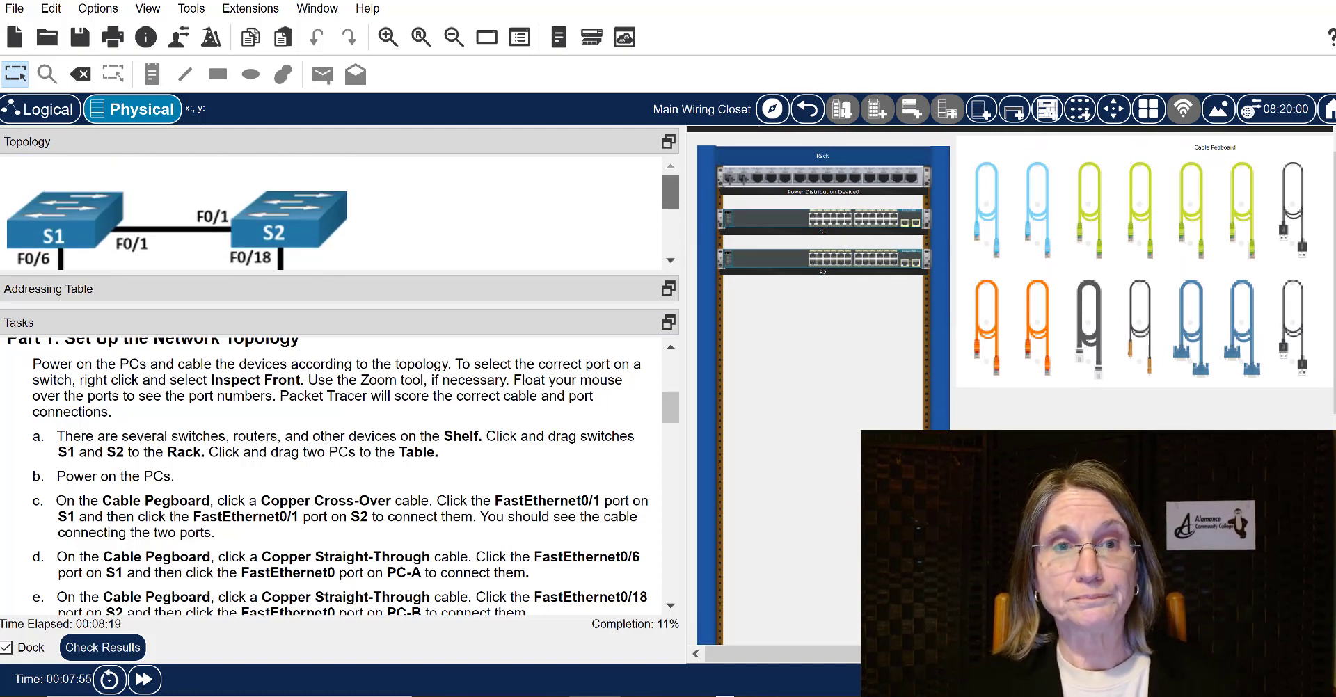
{"action": "scroll", "coordinate": [334, 212], "scroll_direction": "down", "scroll_amount": 1}
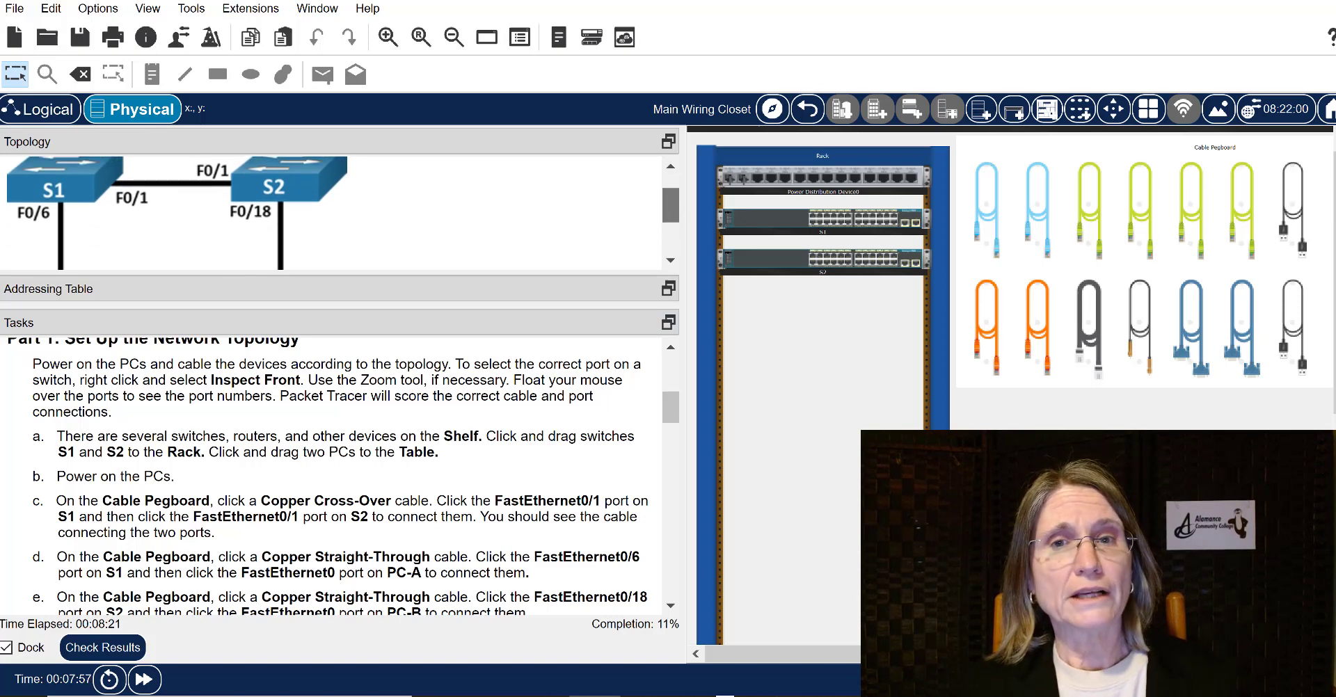
{"action": "scroll", "coordinate": [334, 213], "scroll_direction": "down", "scroll_amount": 3}
{"action": "scroll", "coordinate": [334, 212], "scroll_direction": "up", "scroll_amount": 2}
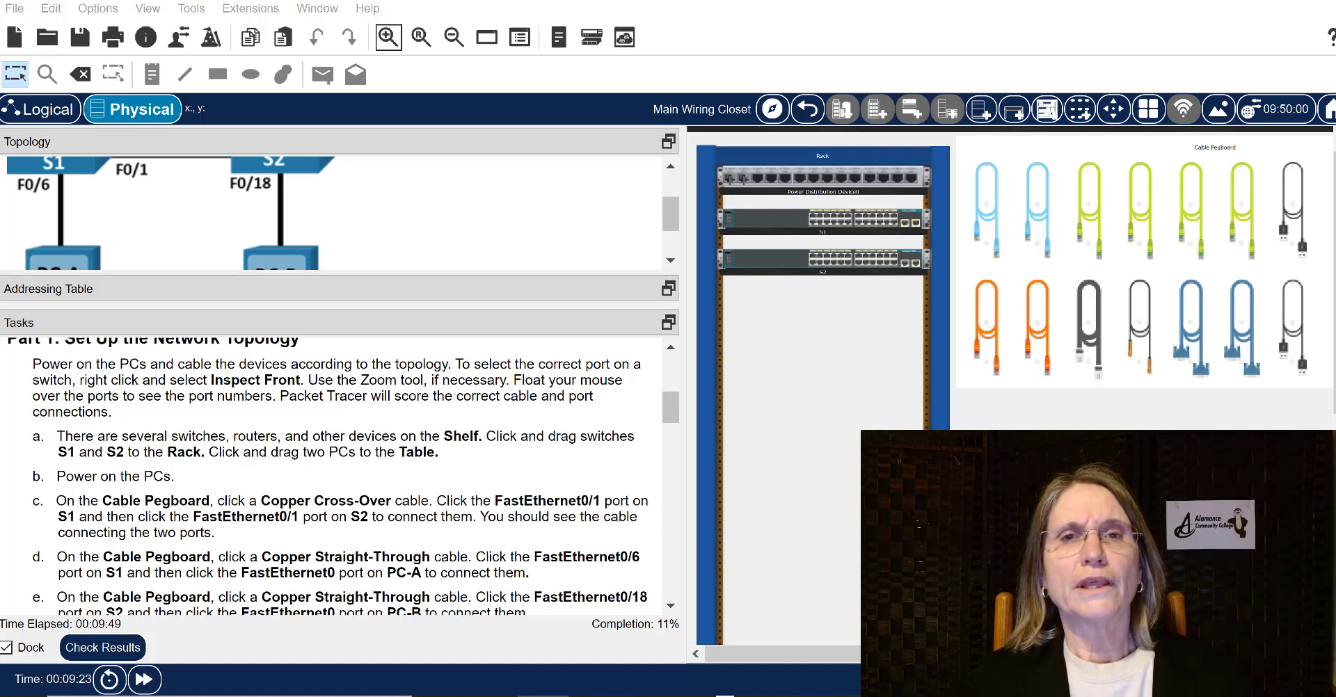
Connect FastEthernet0/6 on switch S1 to the FastEthernet0 port on PC-A with a Copper Straight-Through cable
{"action": "left_click", "coordinate": [389, 38]}
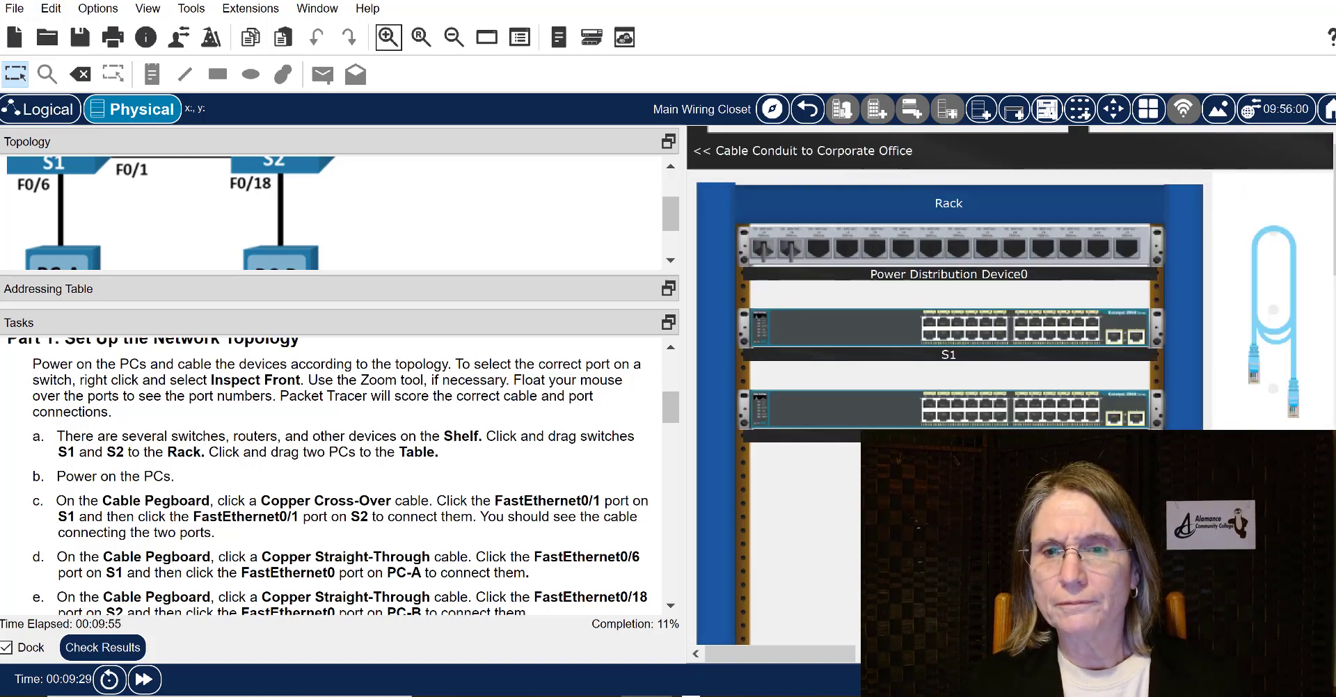
{"action": "left_click_drag", "start_coordinate": [786, 654], "coordinate": [833, 654]}
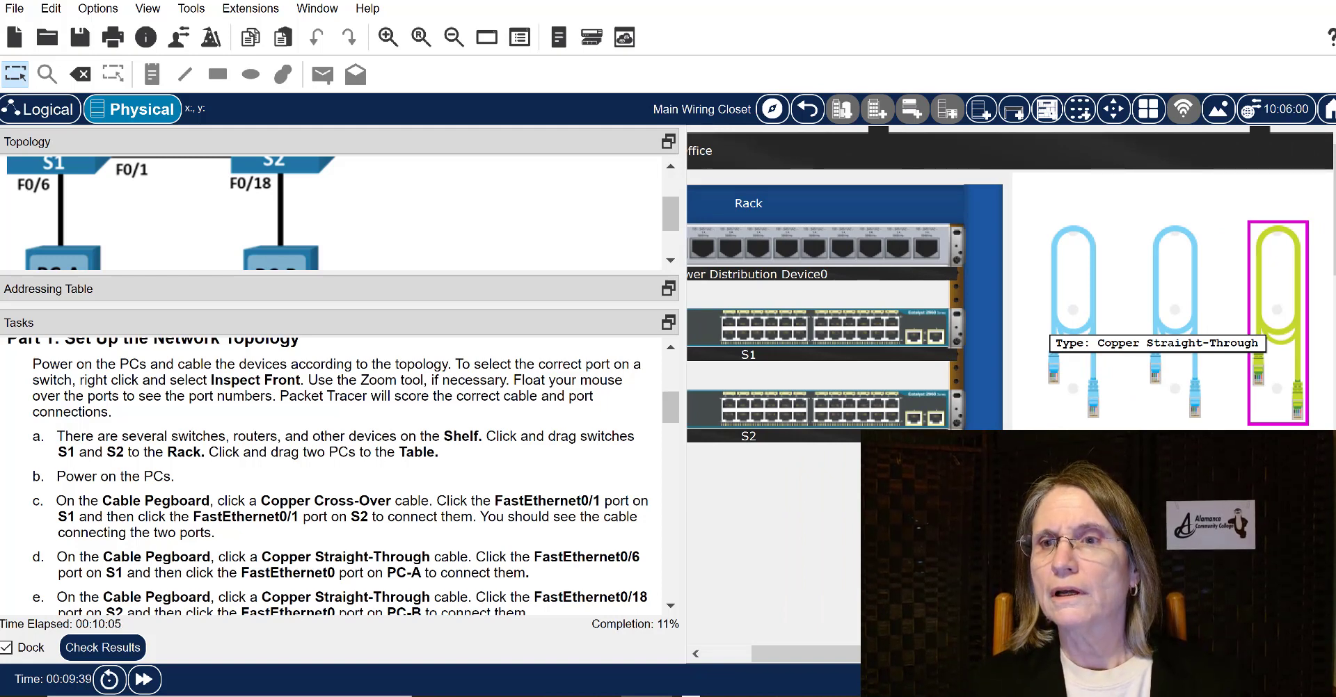
{"action": "left_click", "coordinate": [1269, 316]}
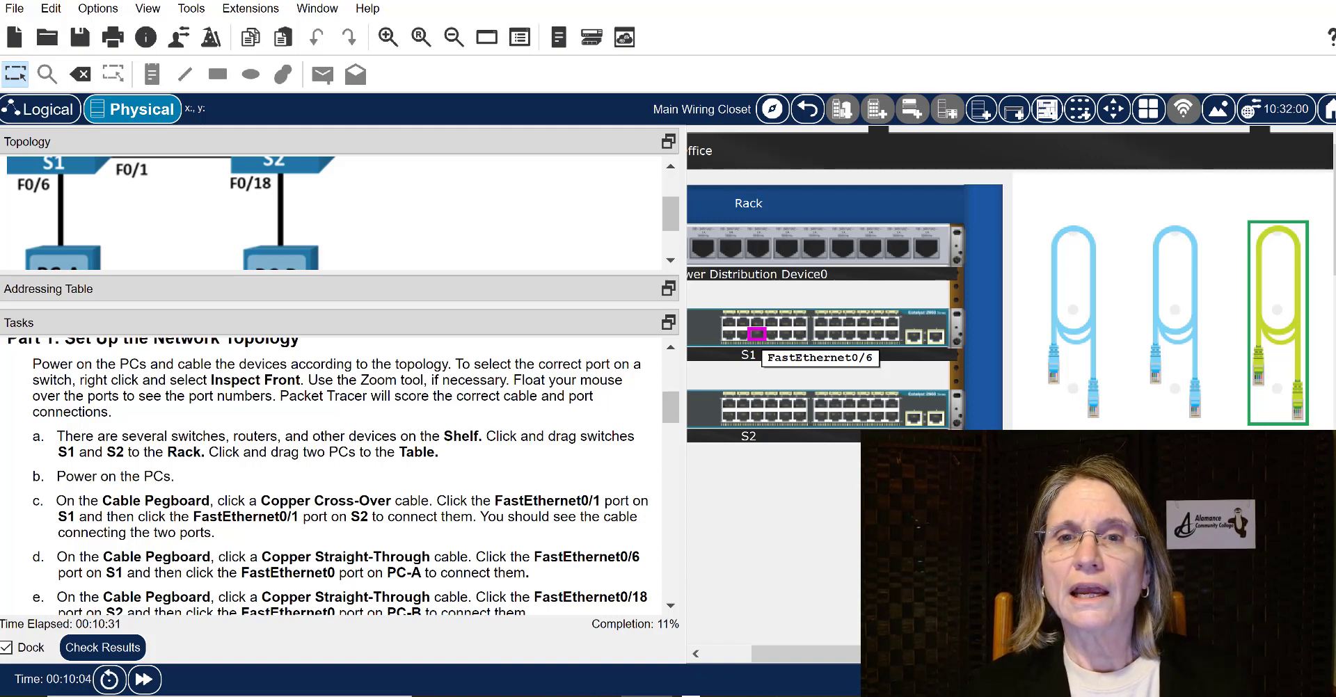
{"action": "left_click", "coordinate": [757, 335]}
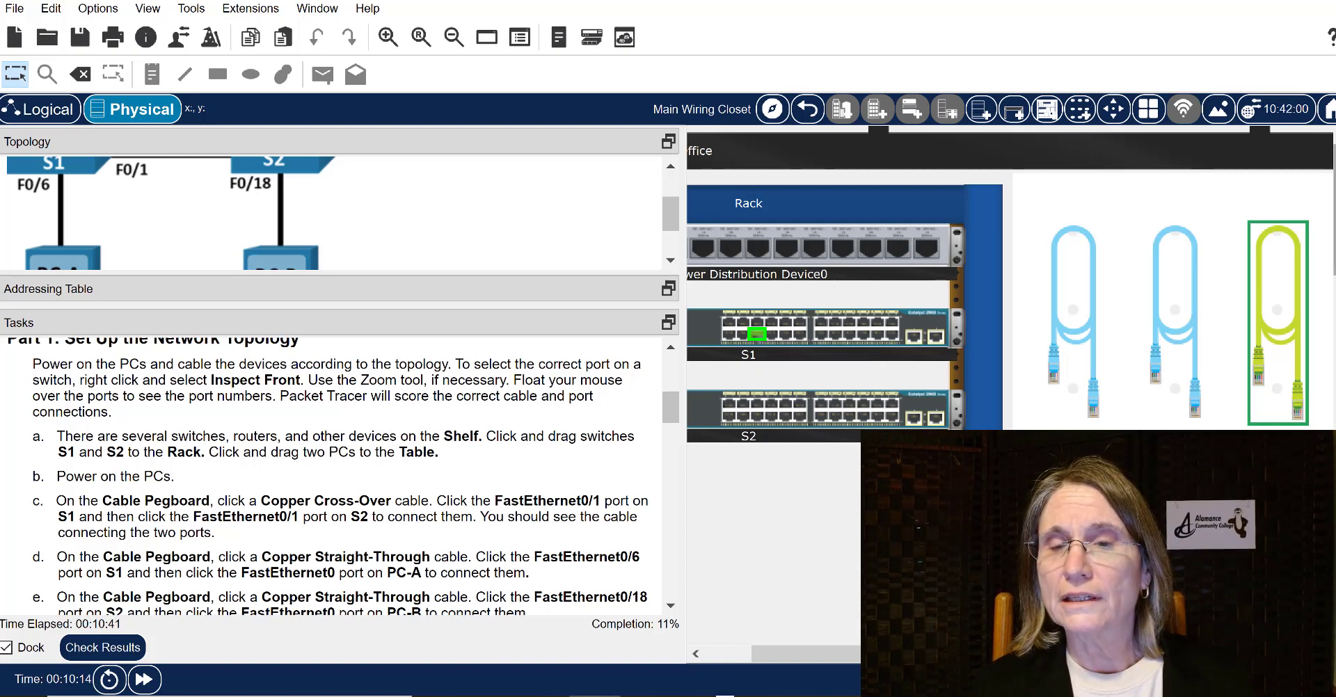
{"action": "scroll", "coordinate": [1009, 278], "scroll_direction": "down", "scroll_amount": 5}
{"action": "scroll", "coordinate": [1009, 285], "scroll_direction": "down", "scroll_amount": 5}
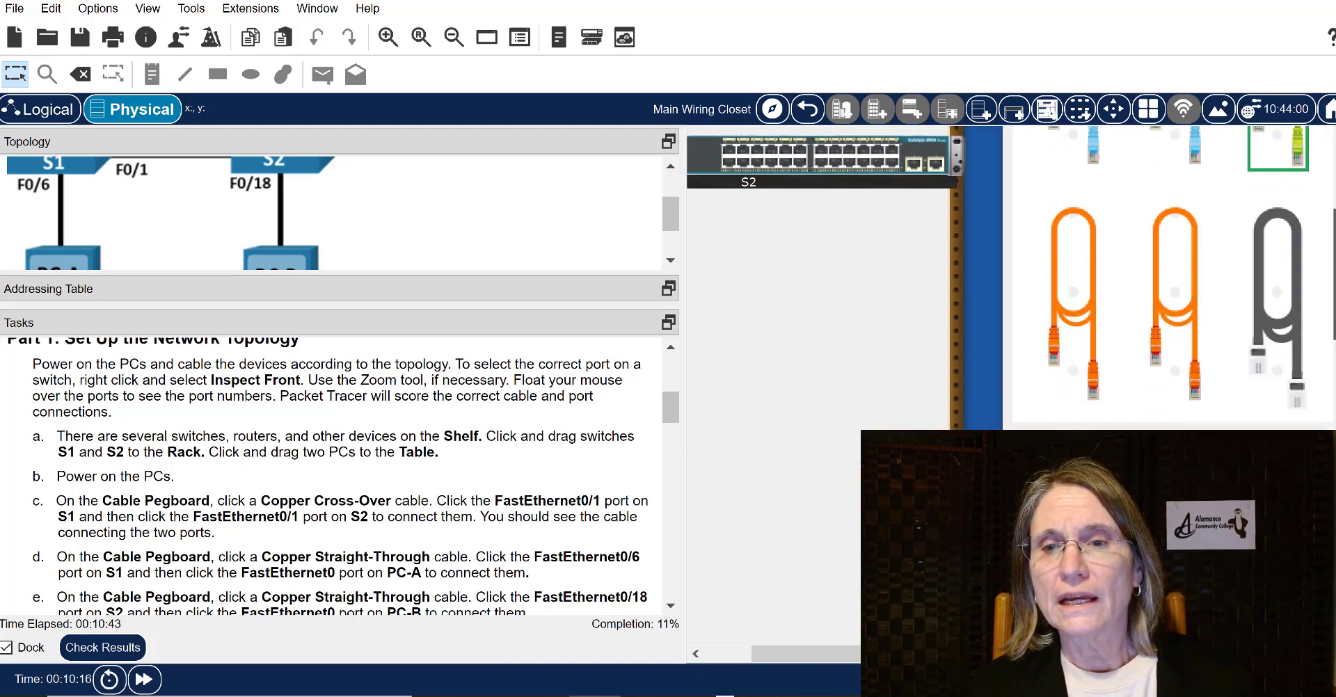
{"action": "scroll", "coordinate": [1144, 279], "scroll_direction": "down", "scroll_amount": 5}
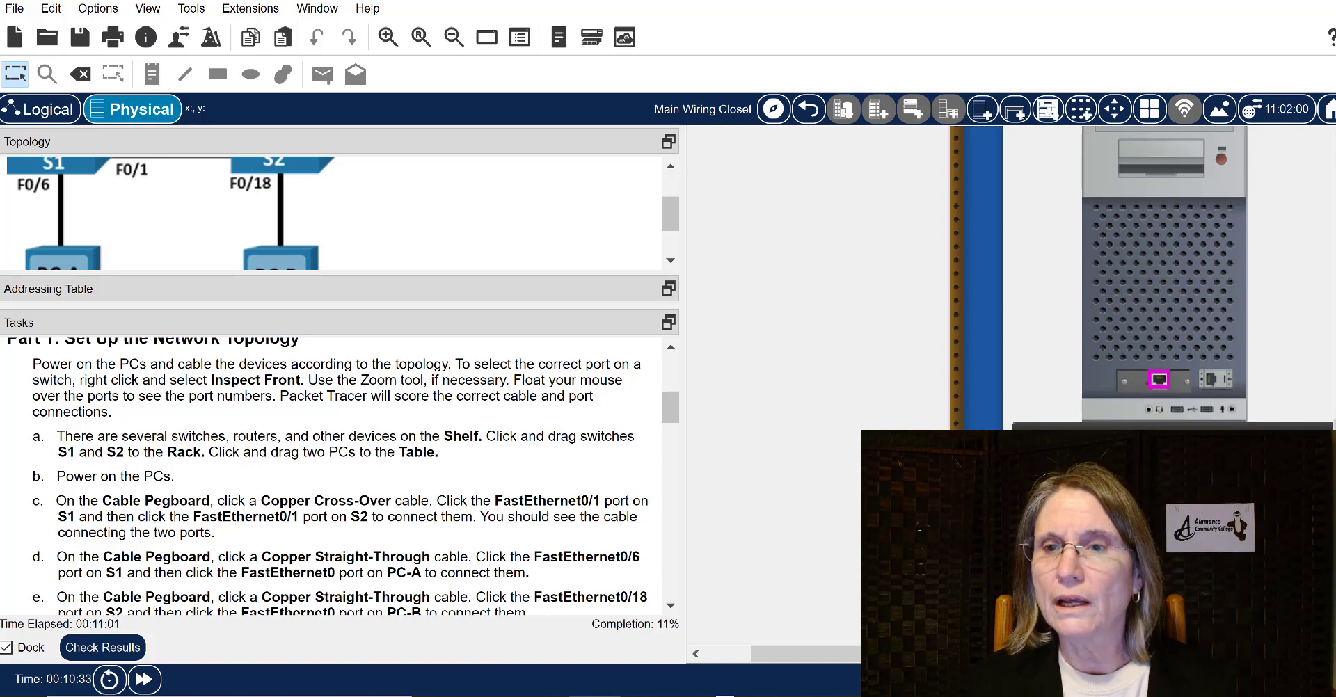
{"action": "left_click", "coordinate": [1158, 379]}
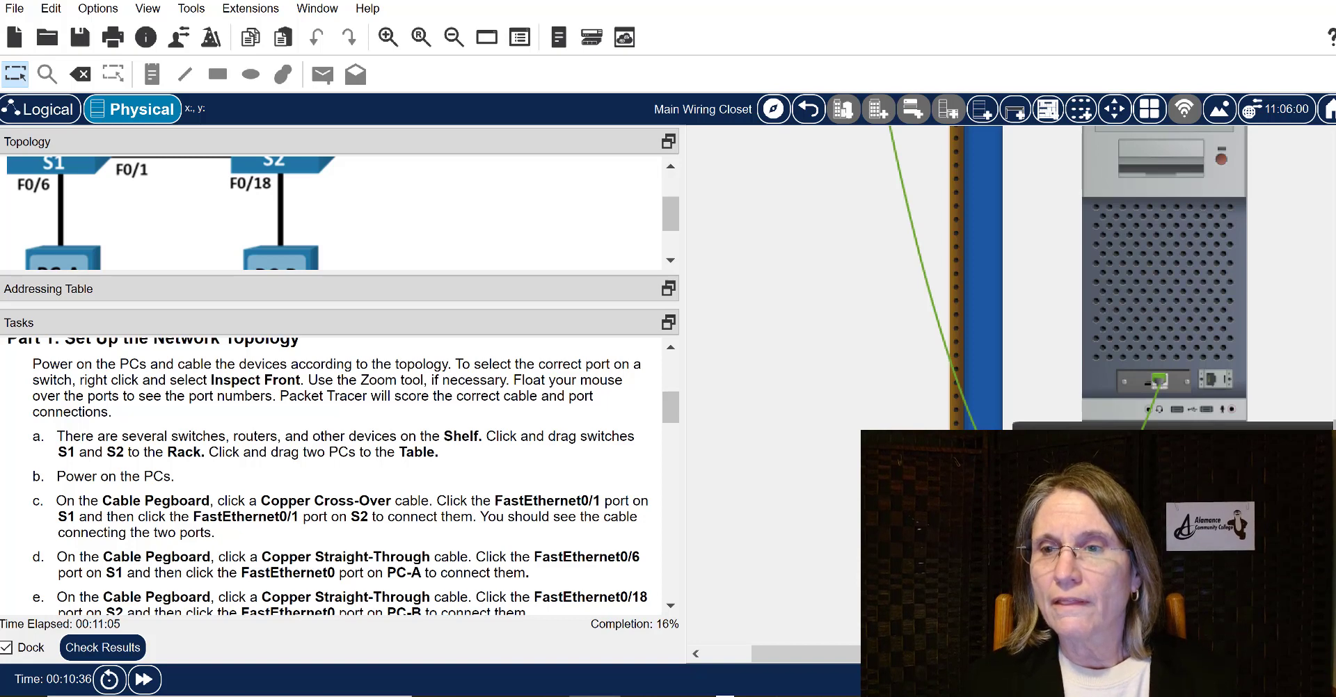
Connect FastEthernet0/18 on switch S2 to the FastEthernet0 port on PC-B with a Copper Straight-Through cable
{"action": "left_click_drag", "start_coordinate": [1334, 484], "coordinate": [1334, 230]}
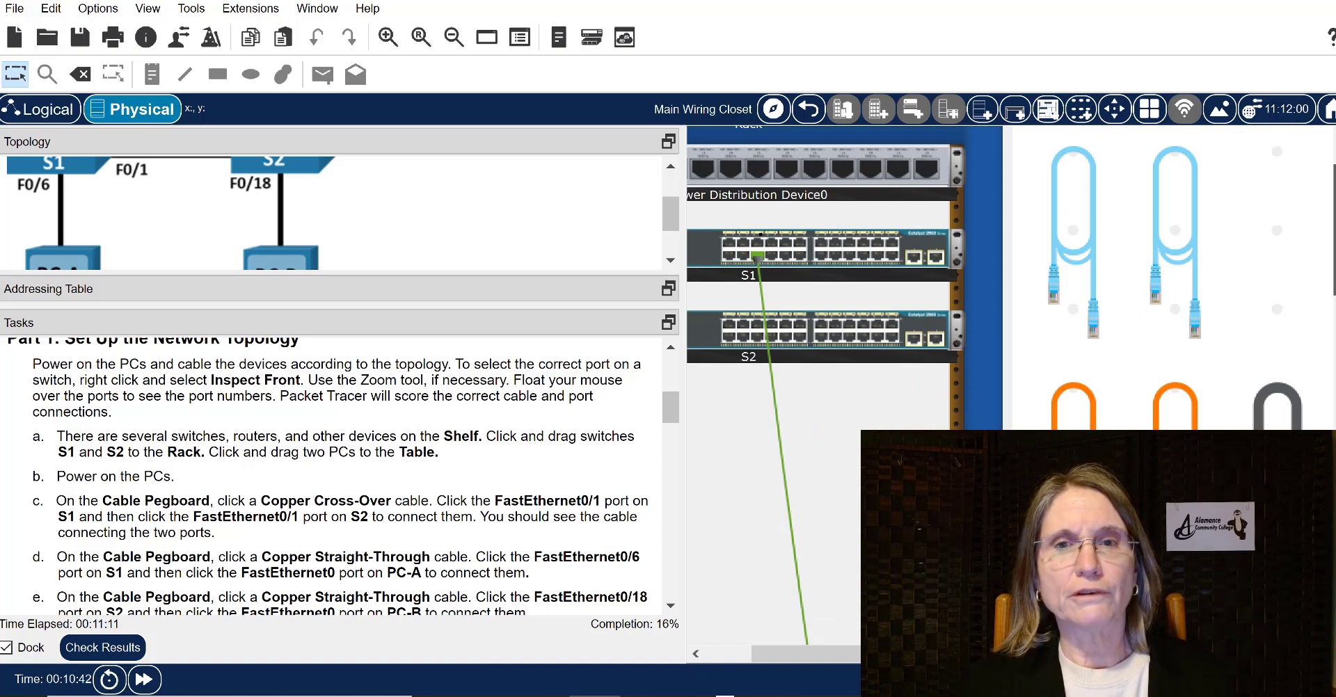
{"action": "left_click_drag", "start_coordinate": [1334, 230], "coordinate": [1334, 254]}
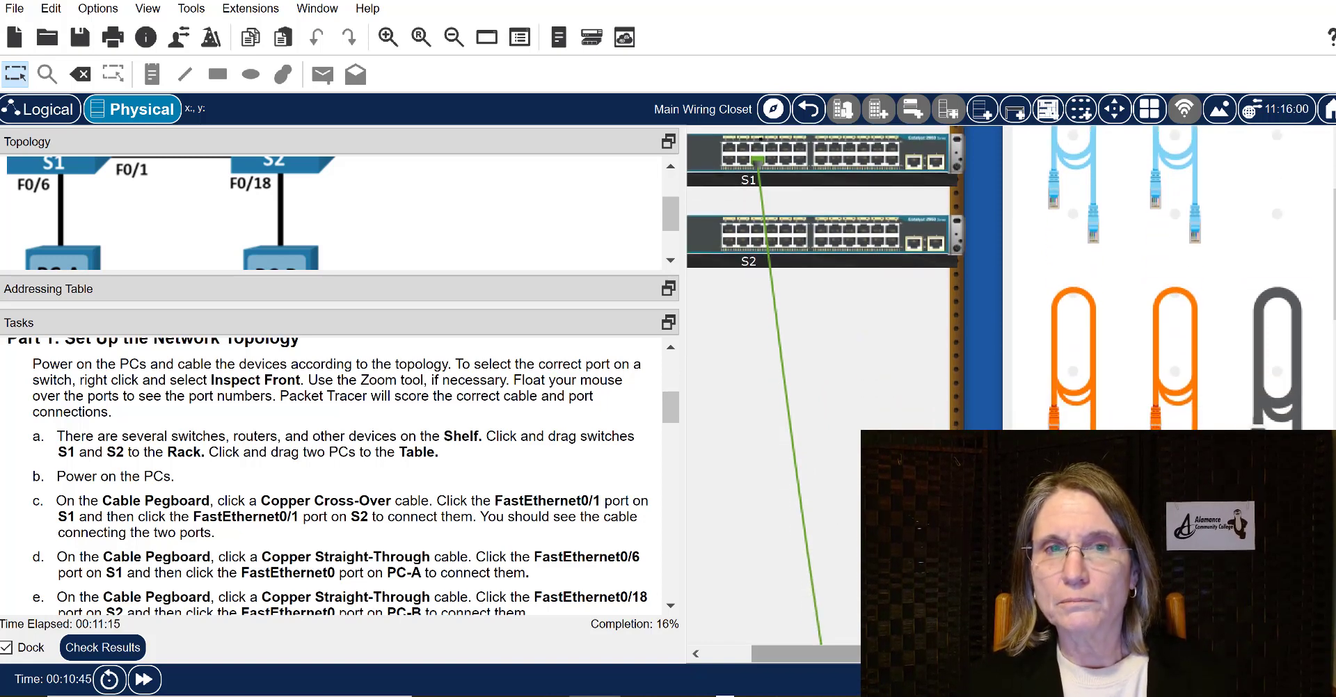
{"action": "left_click_drag", "start_coordinate": [870, 654], "coordinate": [915, 654]}
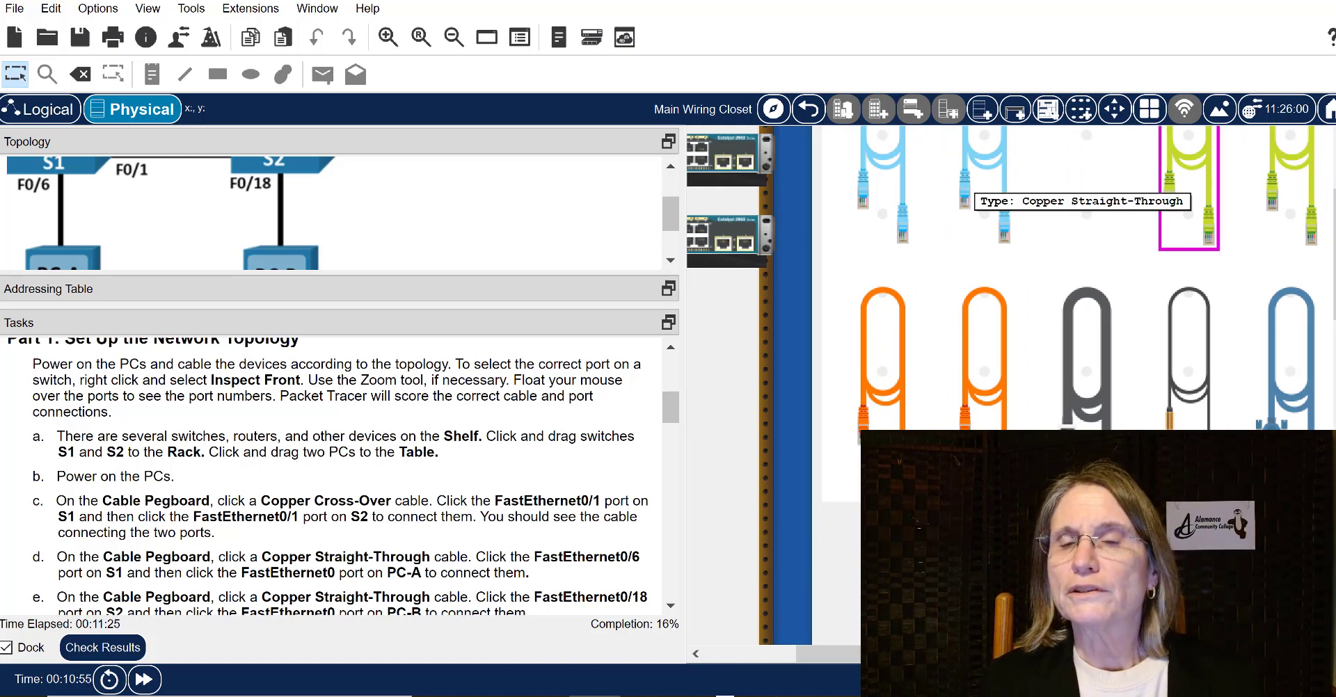
{"action": "left_click", "coordinate": [1193, 180]}
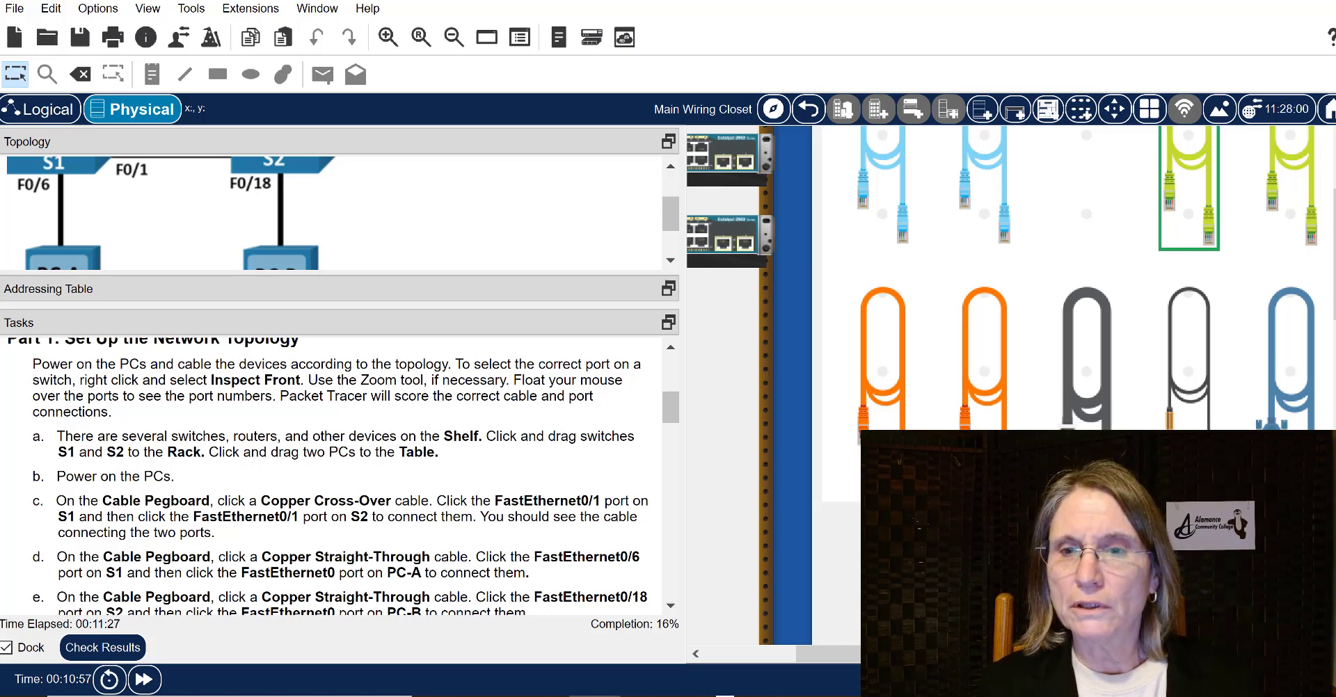
{"action": "left_click_drag", "start_coordinate": [933, 654], "coordinate": [845, 655]}
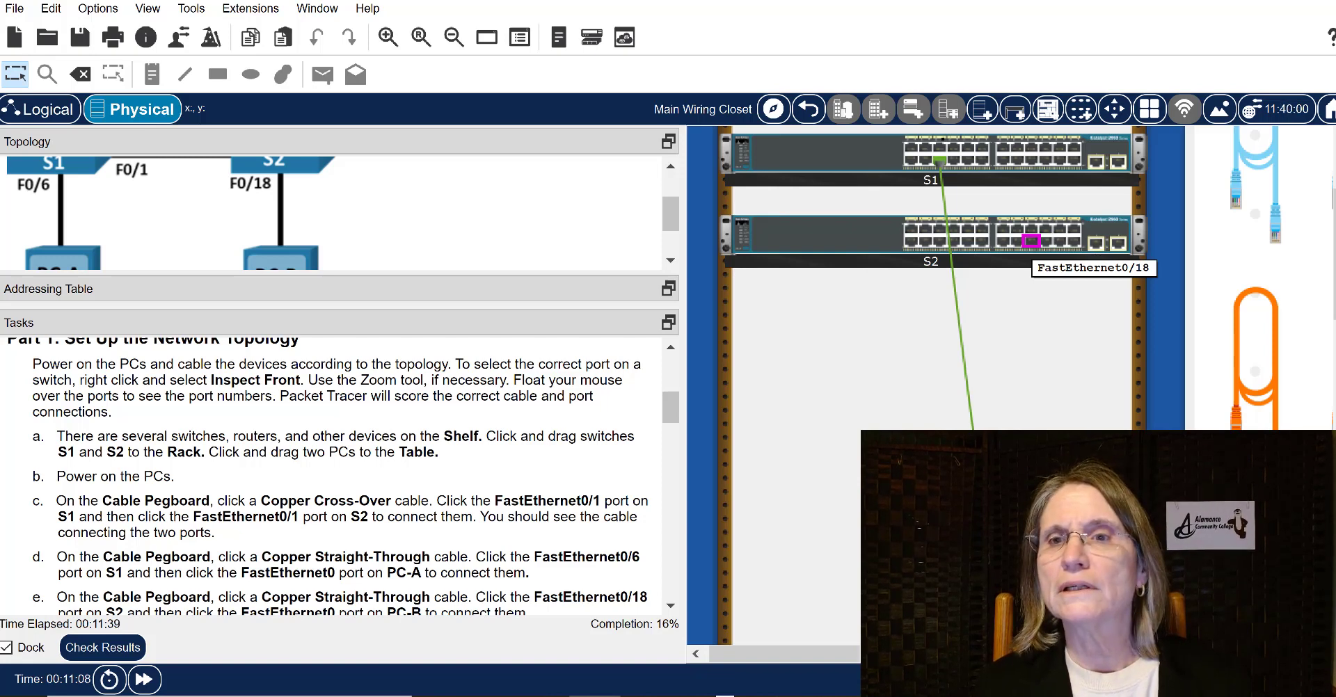
{"action": "left_click", "coordinate": [1031, 241]}
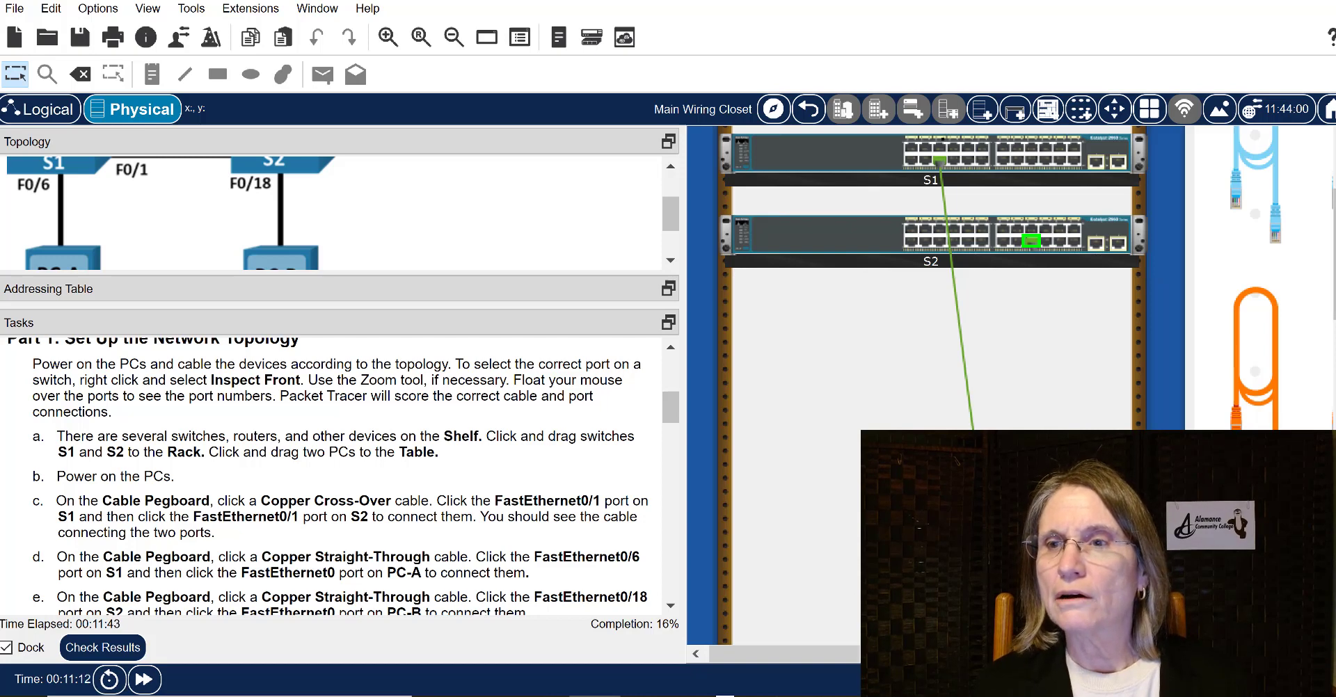
{"action": "scroll", "coordinate": [932, 279], "scroll_direction": "down", "scroll_amount": 10}
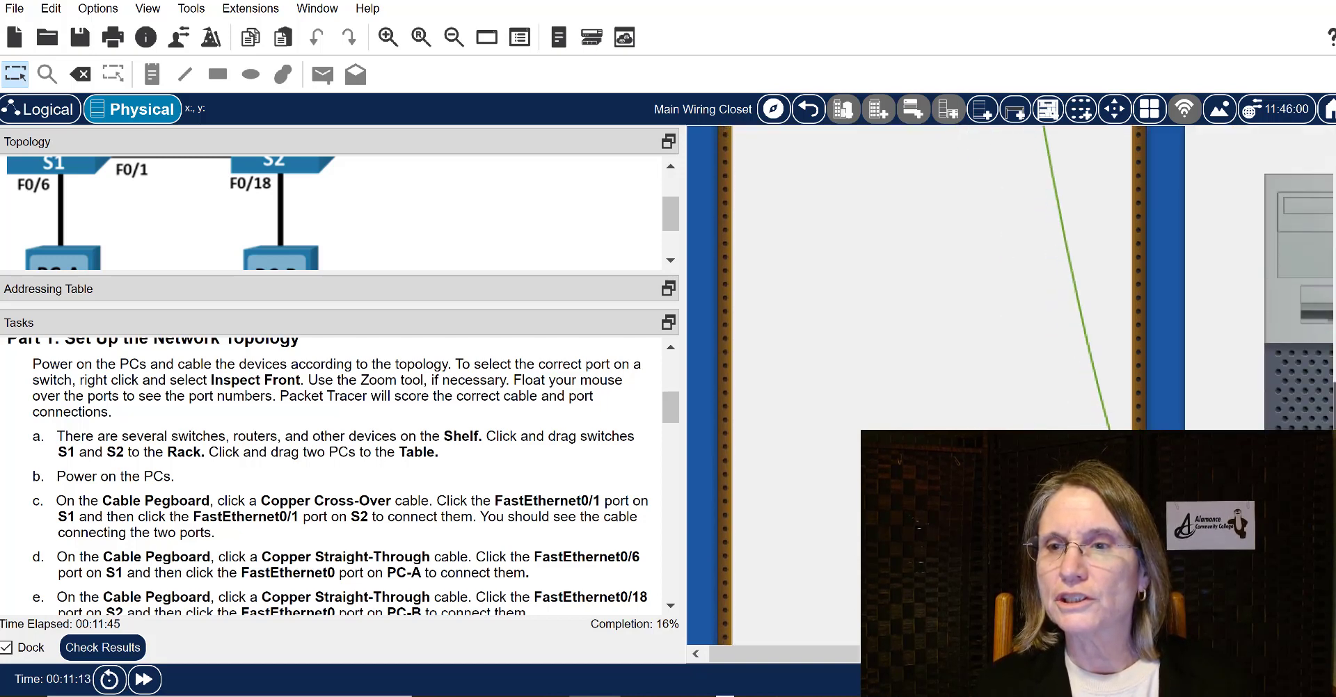
{"action": "left_click_drag", "start_coordinate": [794, 654], "coordinate": [1098, 654]}
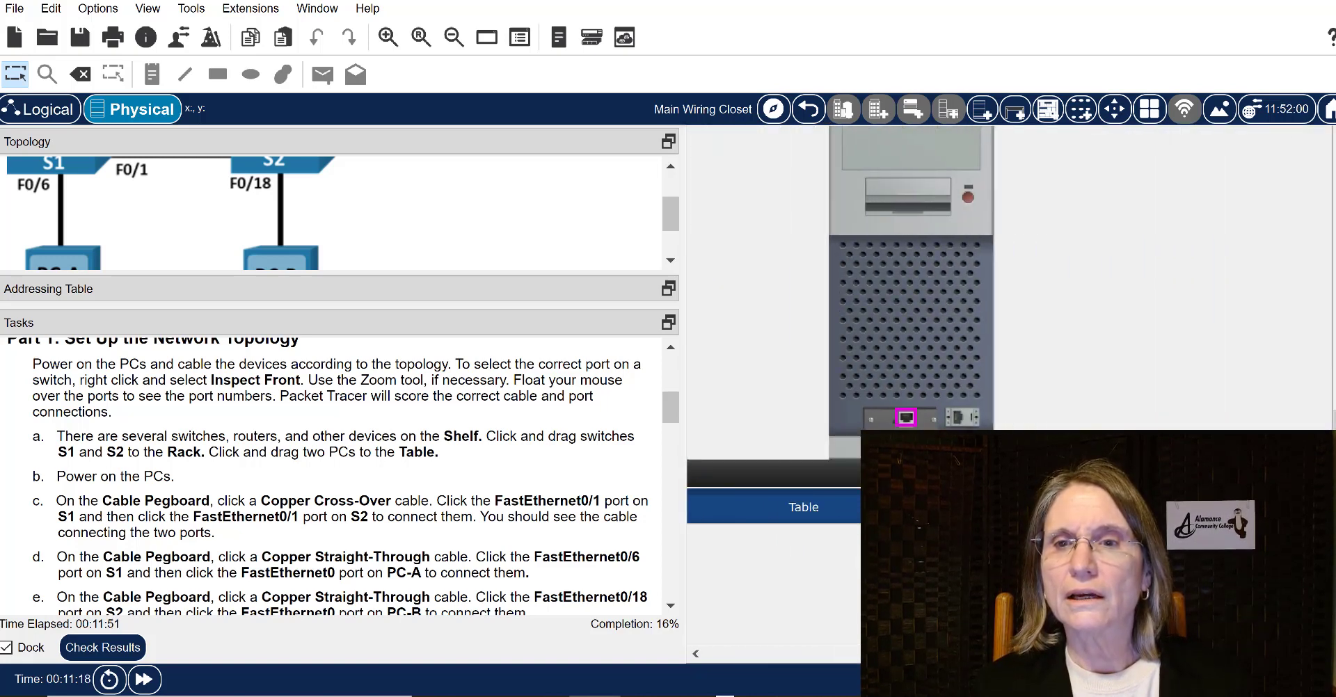
{"action": "left_click", "coordinate": [906, 418]}
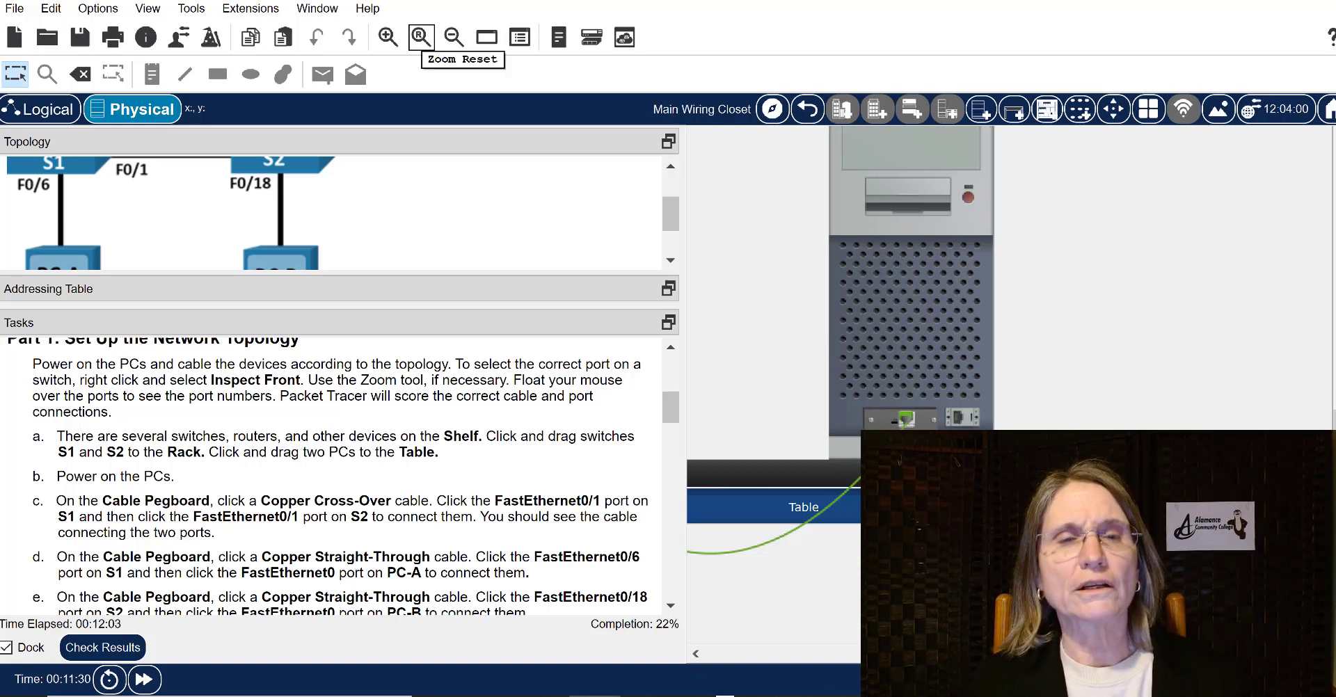
Reset the zoom and connect FastEthernet0/1 on S1 to FastEthernet0/1 on S2 with a Copper Cross-Over cable
{"action": "left_click", "coordinate": [421, 37]}
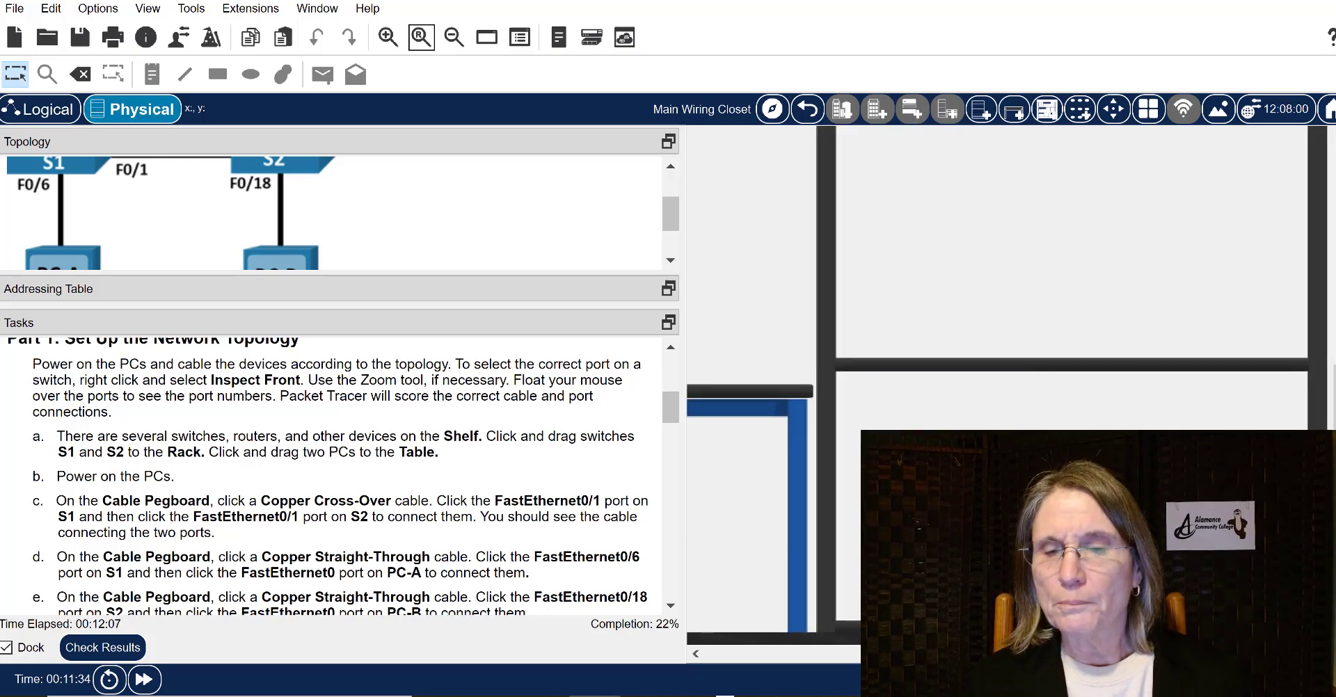
{"action": "left_click_drag", "start_coordinate": [1058, 654], "coordinate": [874, 654]}
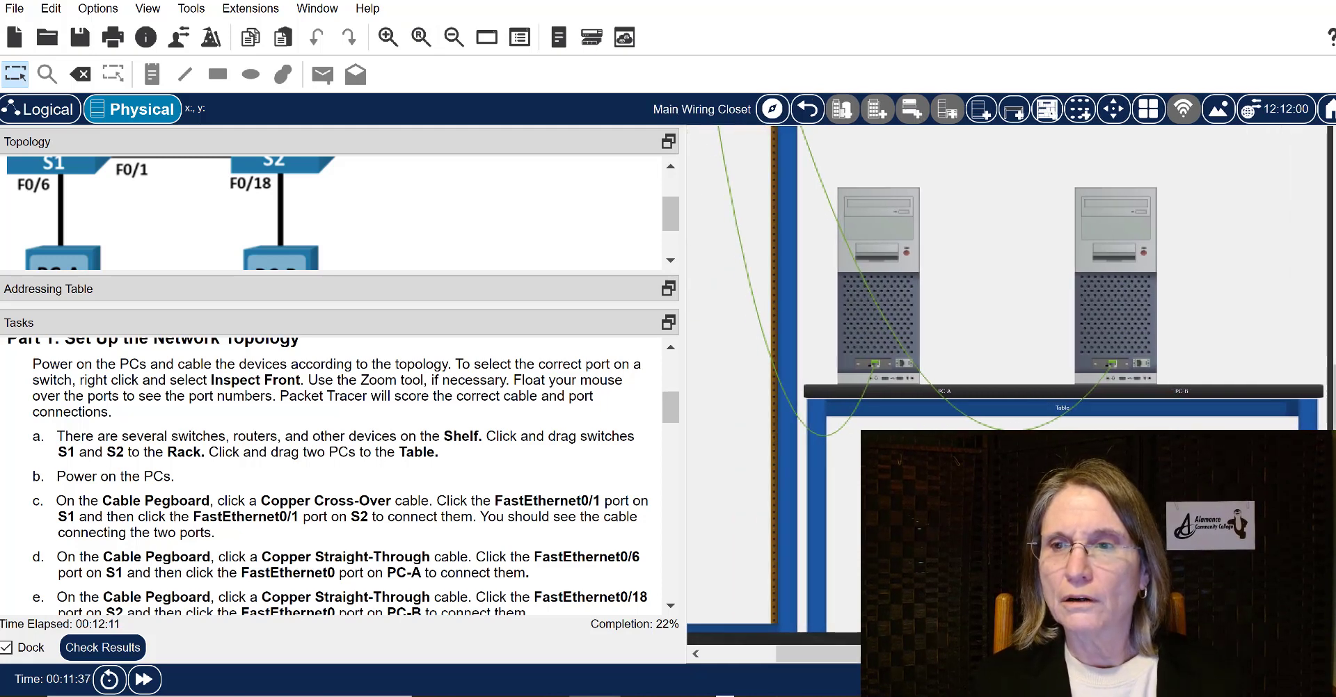
{"action": "left_click_drag", "start_coordinate": [1334, 418], "coordinate": [1334, 302]}
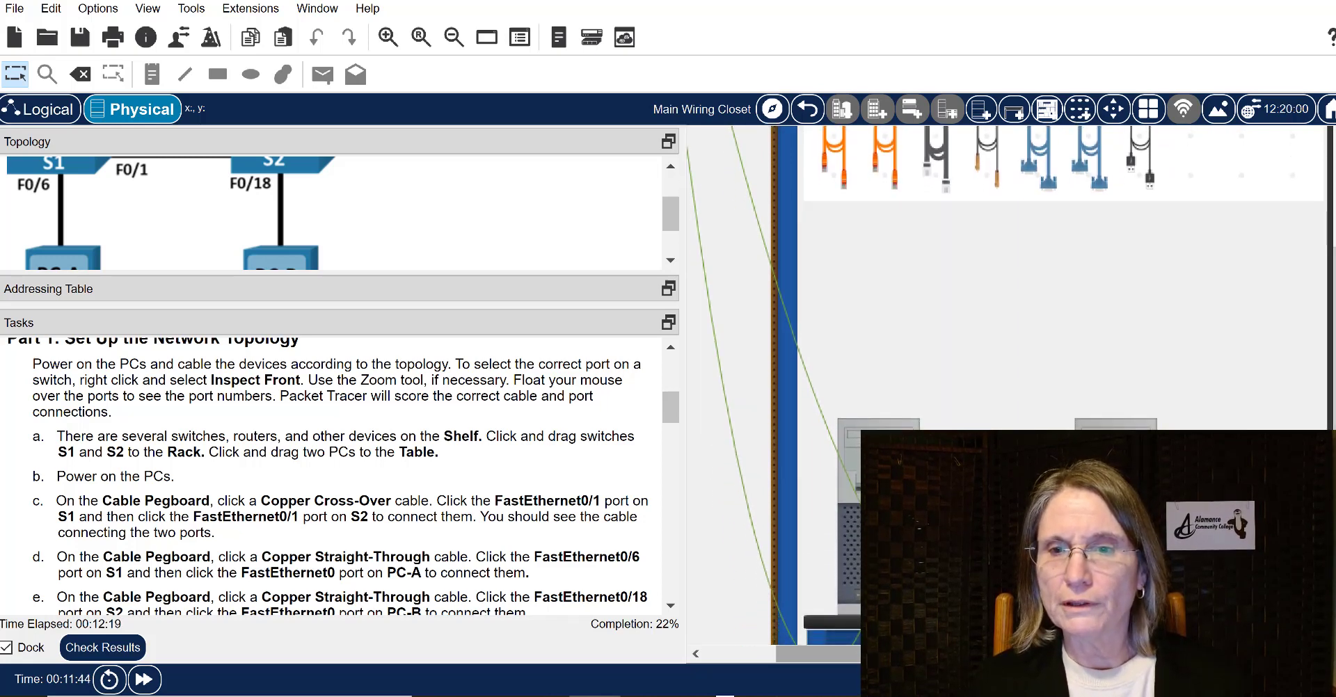
{"action": "left_click_drag", "start_coordinate": [919, 654], "coordinate": [874, 654]}
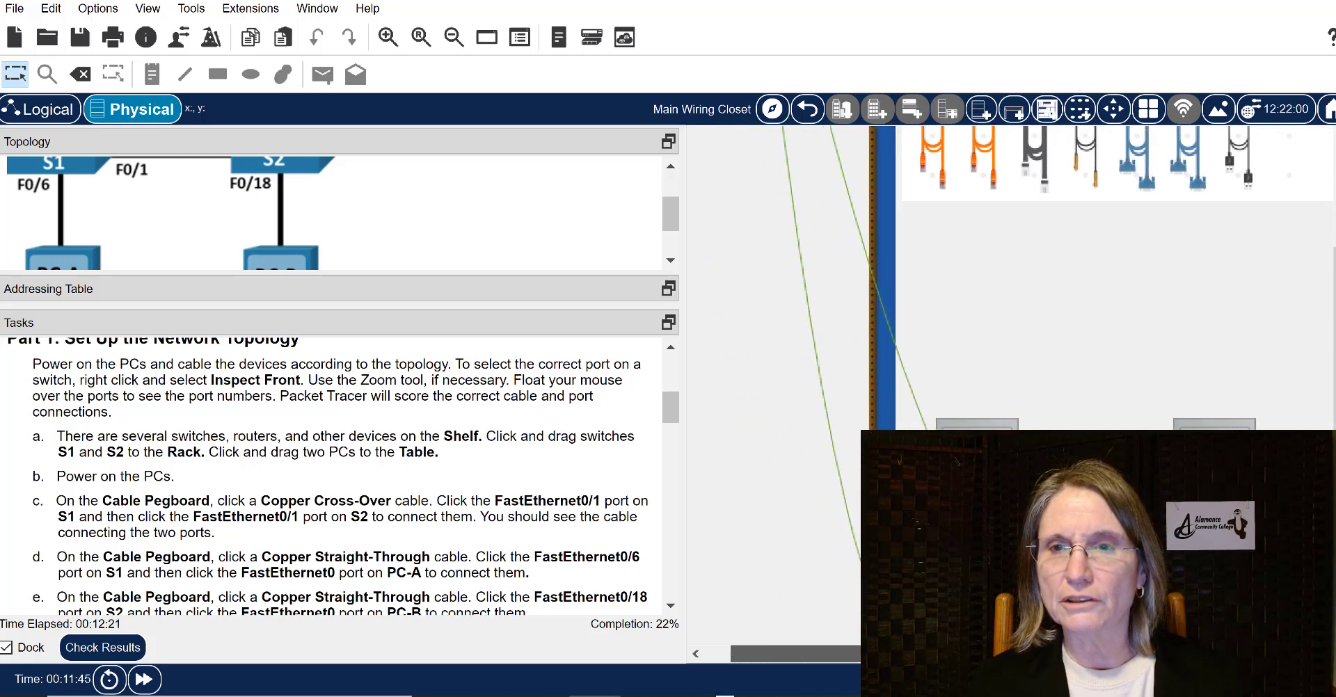
{"action": "left_click_drag", "start_coordinate": [1334, 302], "coordinate": [1334, 199]}
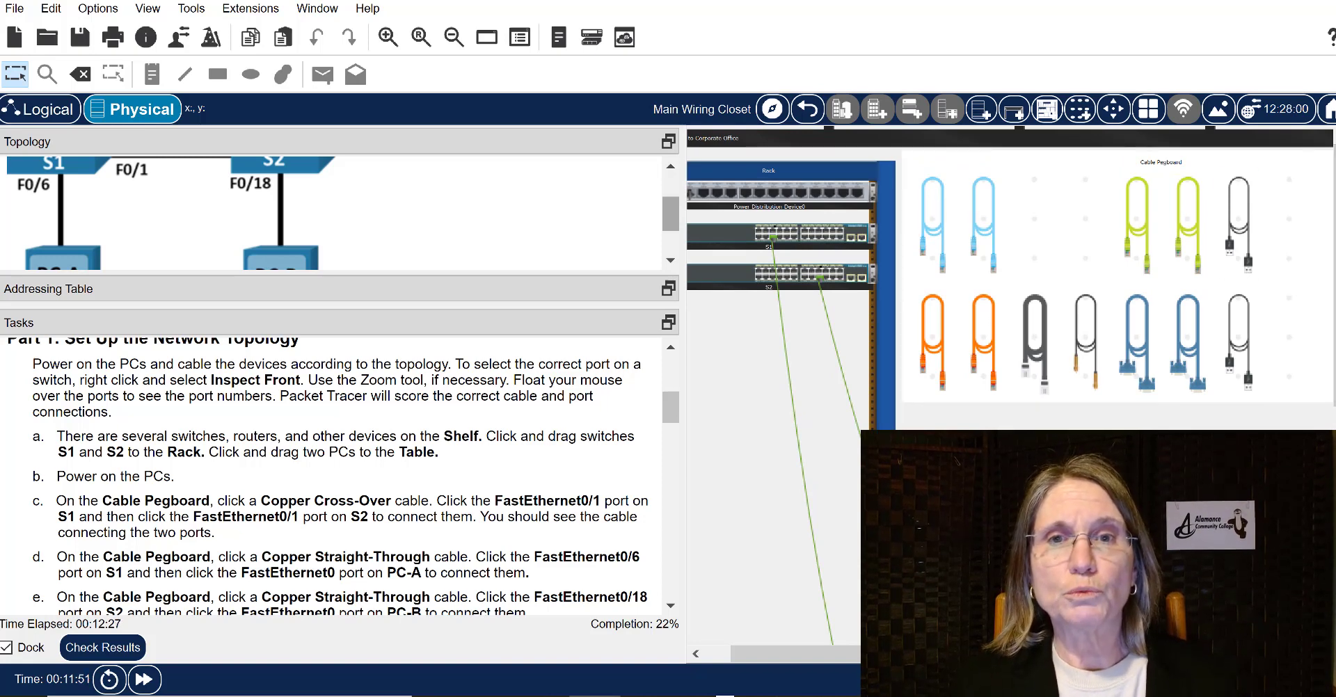
{"action": "left_click_drag", "start_coordinate": [670, 213], "coordinate": [670, 190]}
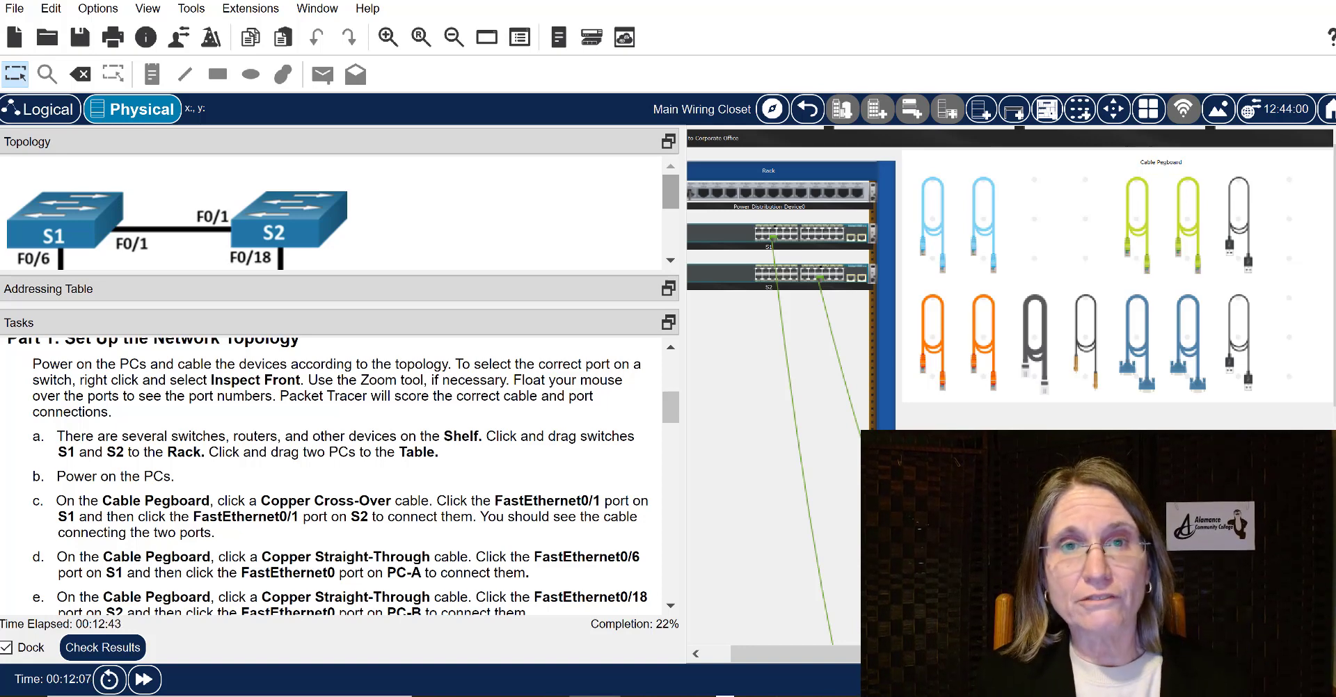
{"action": "left_click", "coordinate": [1137, 225]}
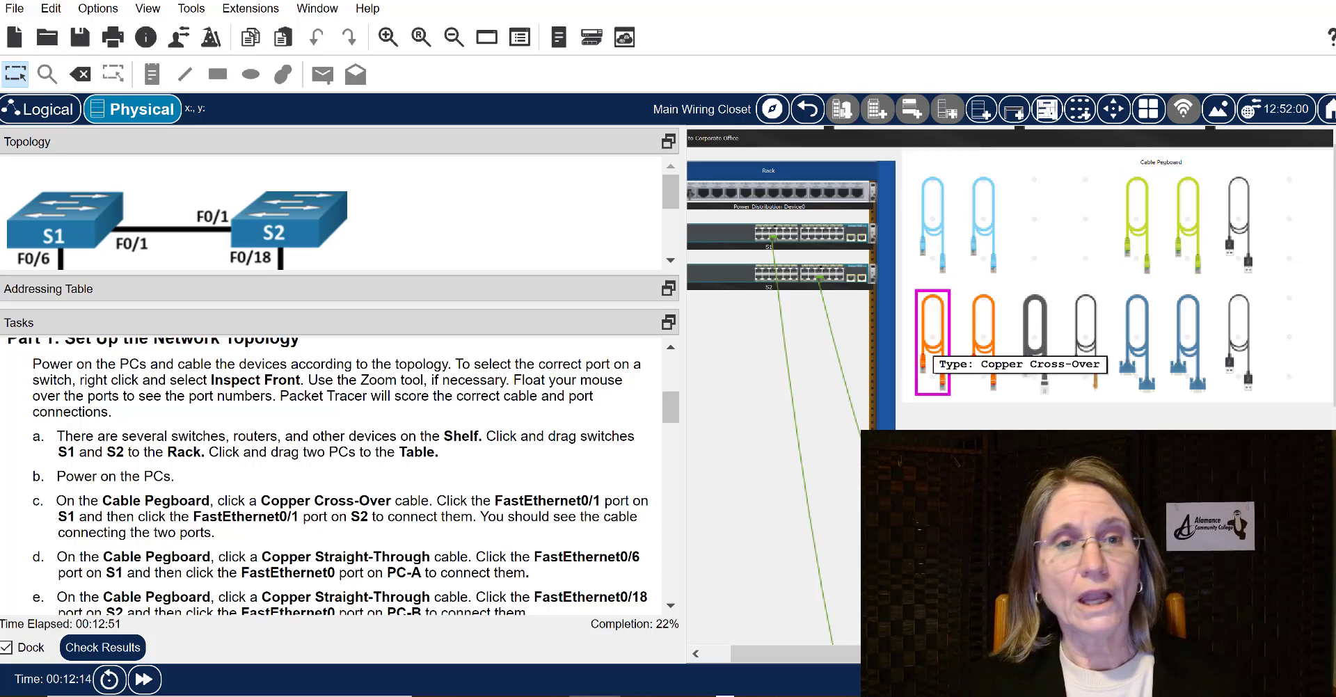
{"action": "left_click", "coordinate": [933, 351]}
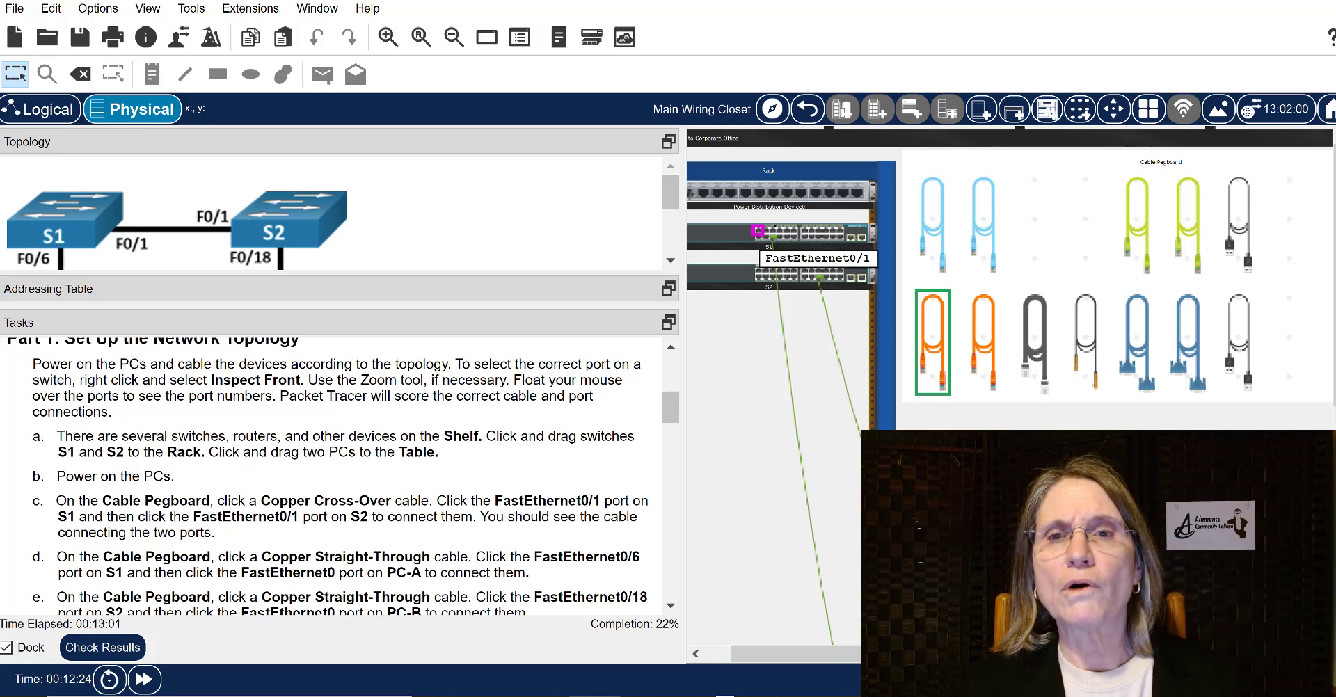
{"action": "left_click", "coordinate": [758, 230]}
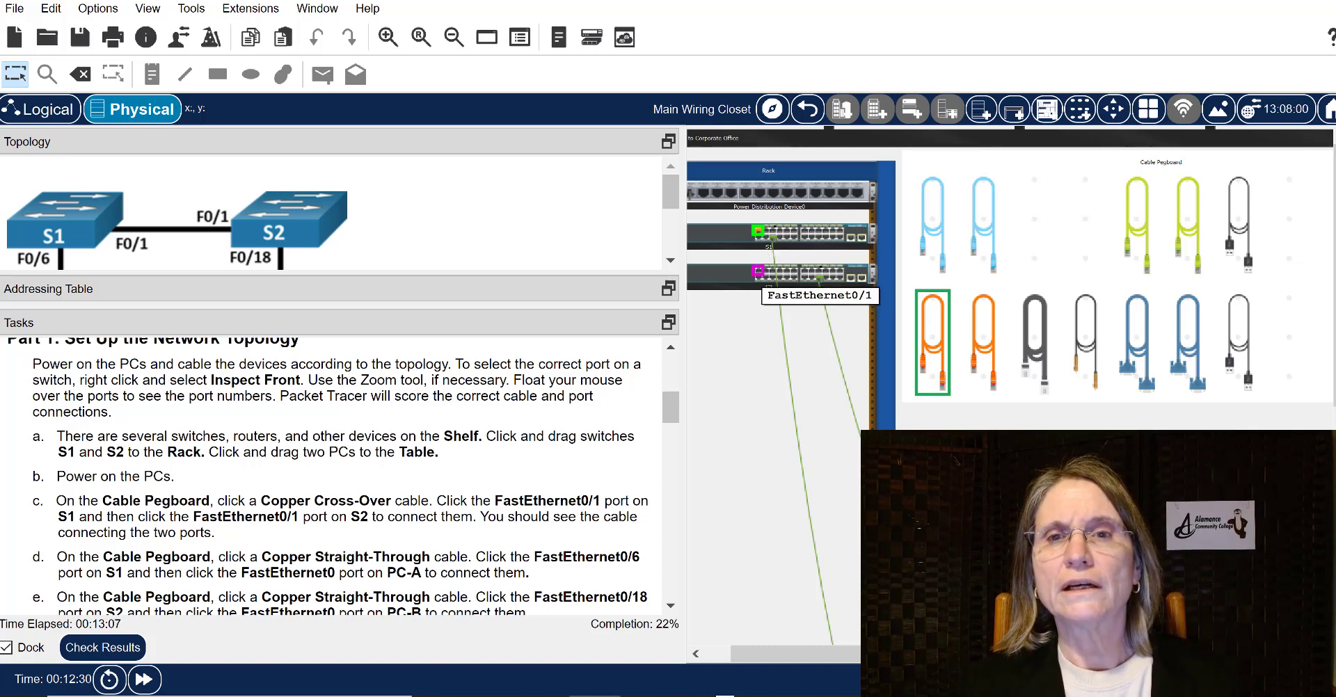
{"action": "left_click", "coordinate": [758, 271]}
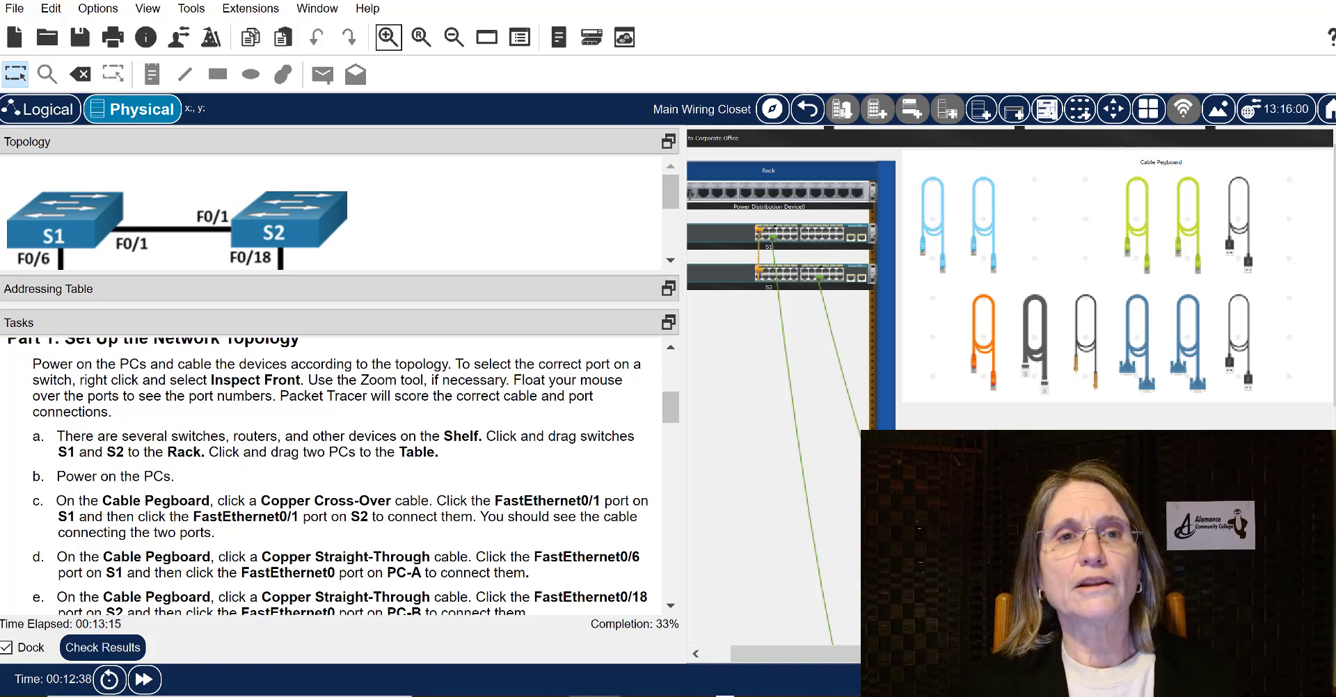
Zoom in and examine the cabled switches against the topology diagram, the PC on the table, and the console cable on the pegboard
{"action": "left_click", "coordinate": [388, 37]}
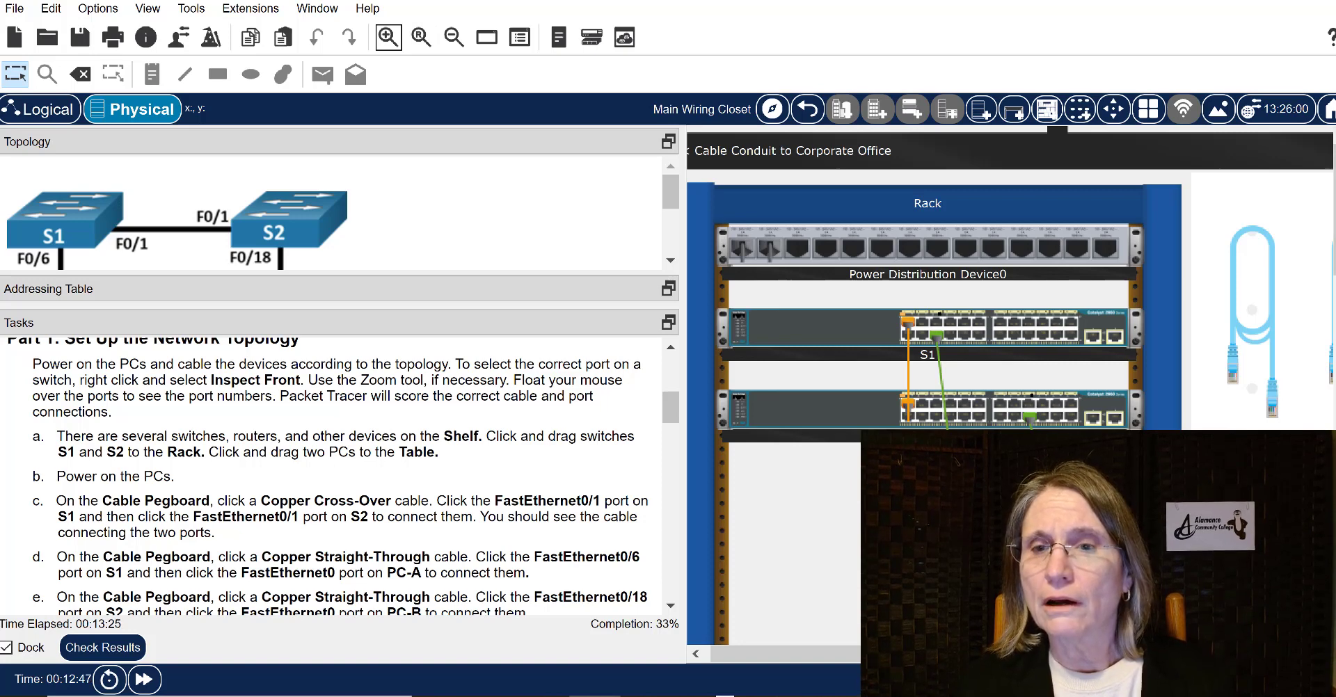
{"action": "scroll", "coordinate": [933, 292], "scroll_direction": "down", "scroll_amount": 4}
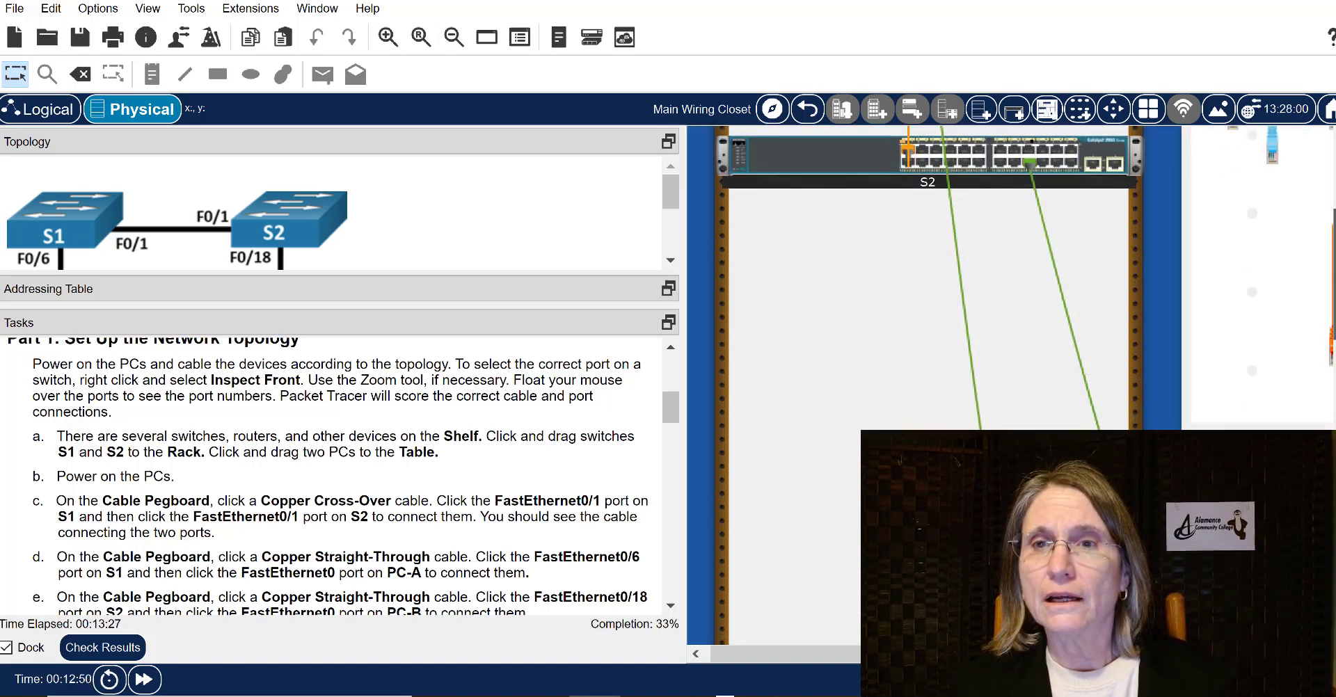
{"action": "scroll", "coordinate": [932, 278], "scroll_direction": "up", "scroll_amount": 4}
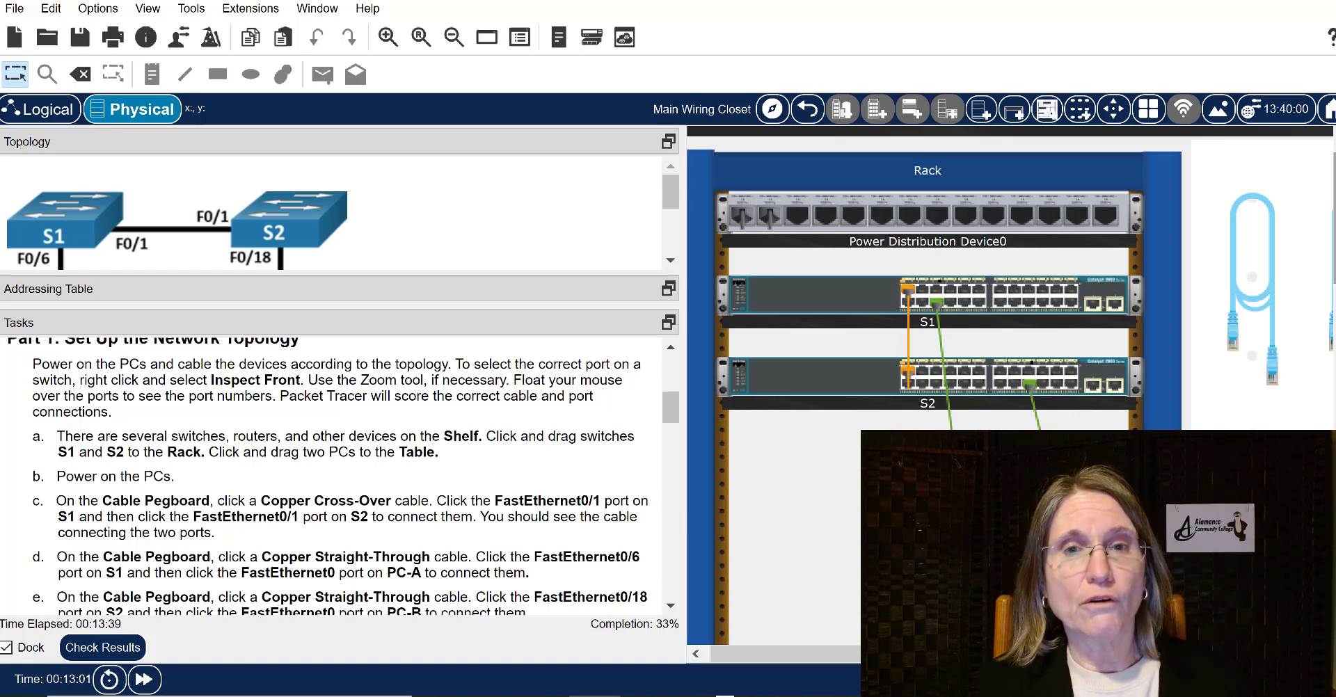
{"action": "scroll", "coordinate": [334, 212], "scroll_direction": "down", "scroll_amount": 3}
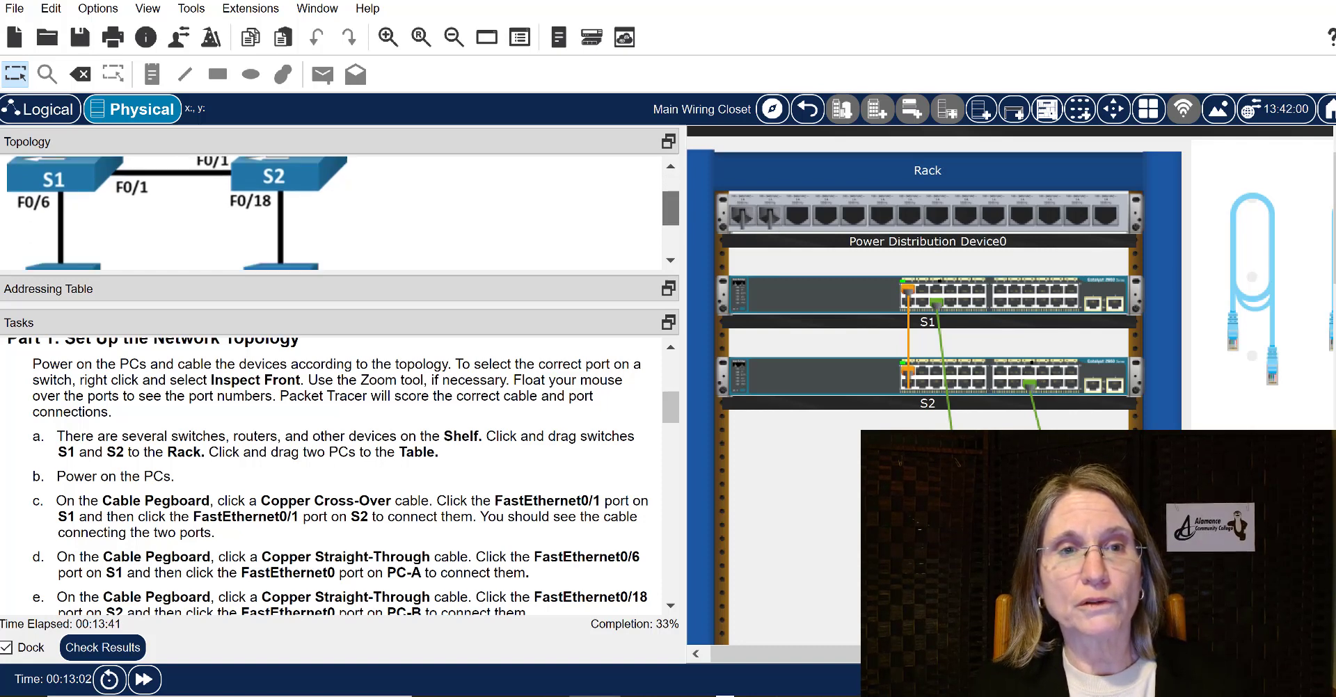
{"action": "scroll", "coordinate": [334, 213], "scroll_direction": "up", "scroll_amount": 3}
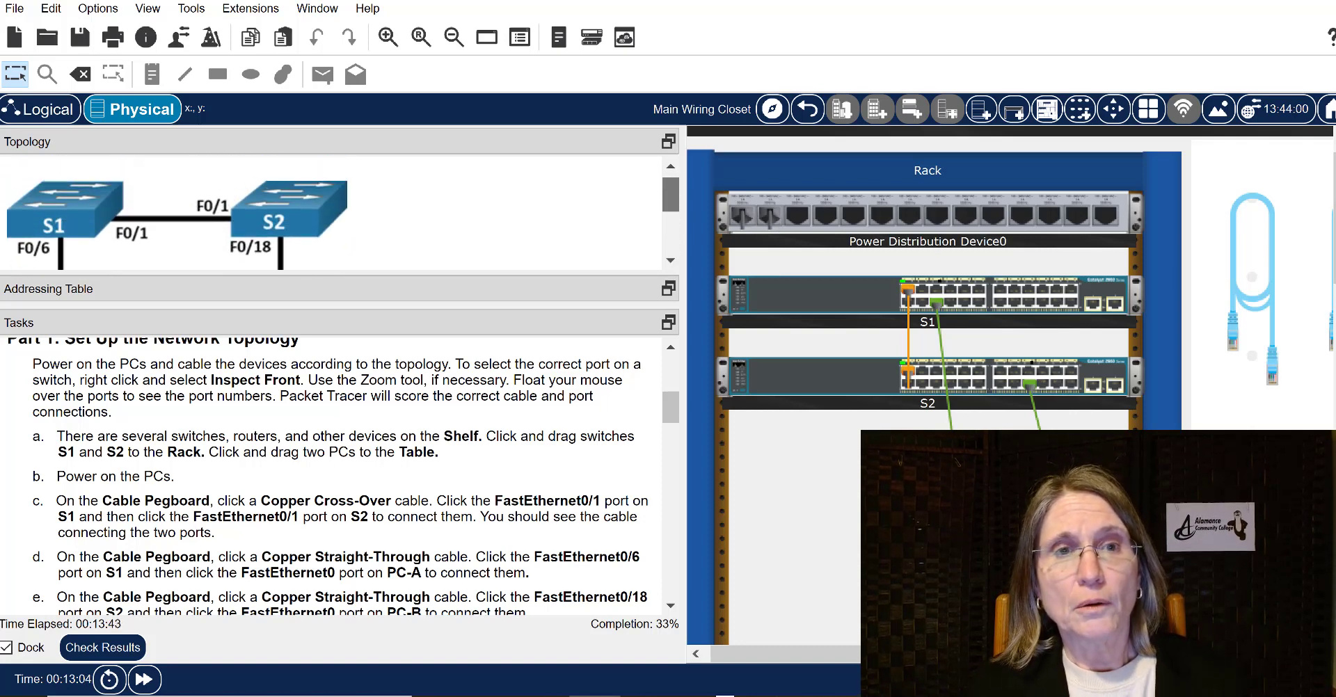
{"action": "scroll", "coordinate": [334, 213], "scroll_direction": "down", "scroll_amount": 1}
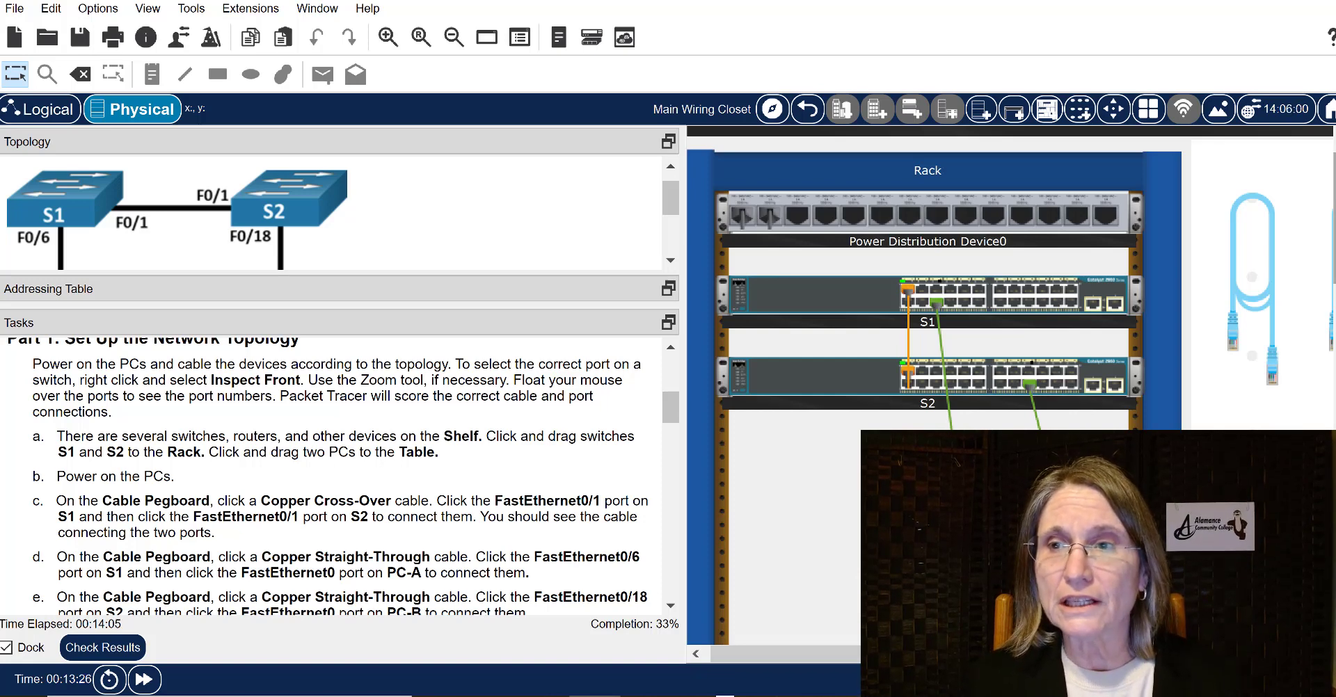
{"action": "scroll", "coordinate": [1009, 278], "scroll_direction": "down", "scroll_amount": 8}
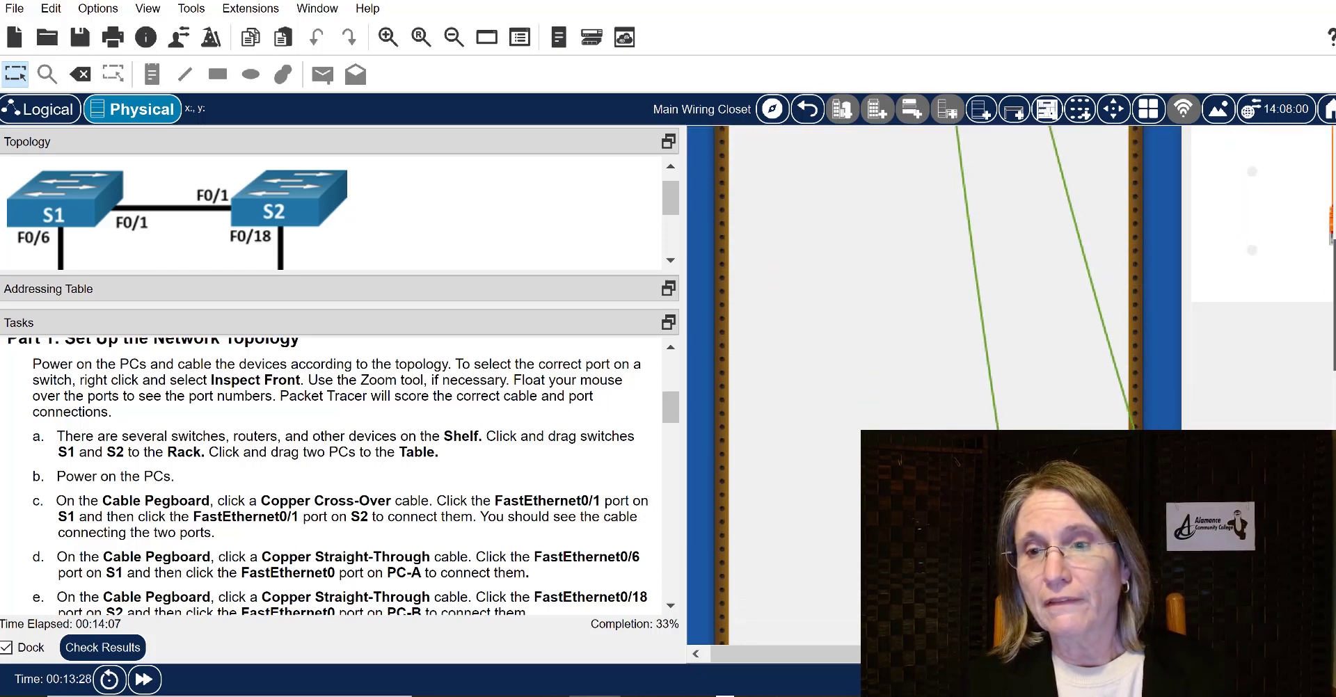
{"action": "scroll", "coordinate": [1009, 279], "scroll_direction": "down", "scroll_amount": 2}
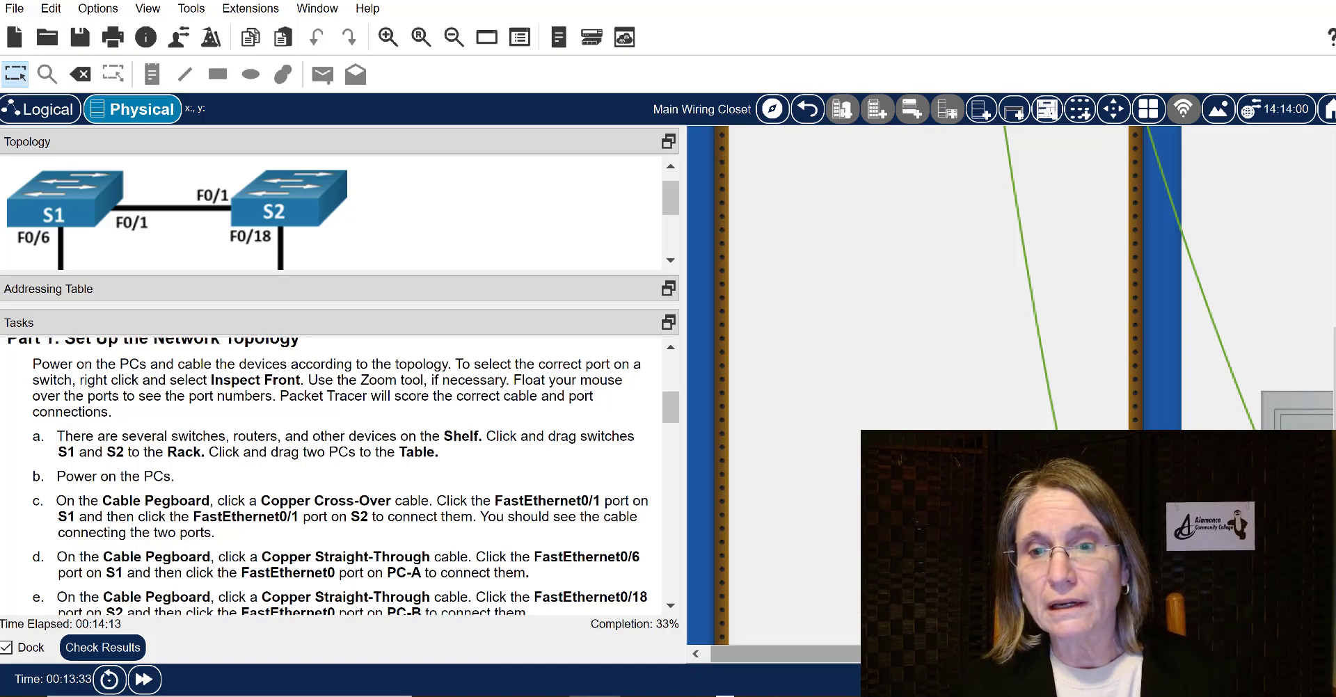
{"action": "left_click_drag", "start_coordinate": [800, 654], "coordinate": [890, 654]}
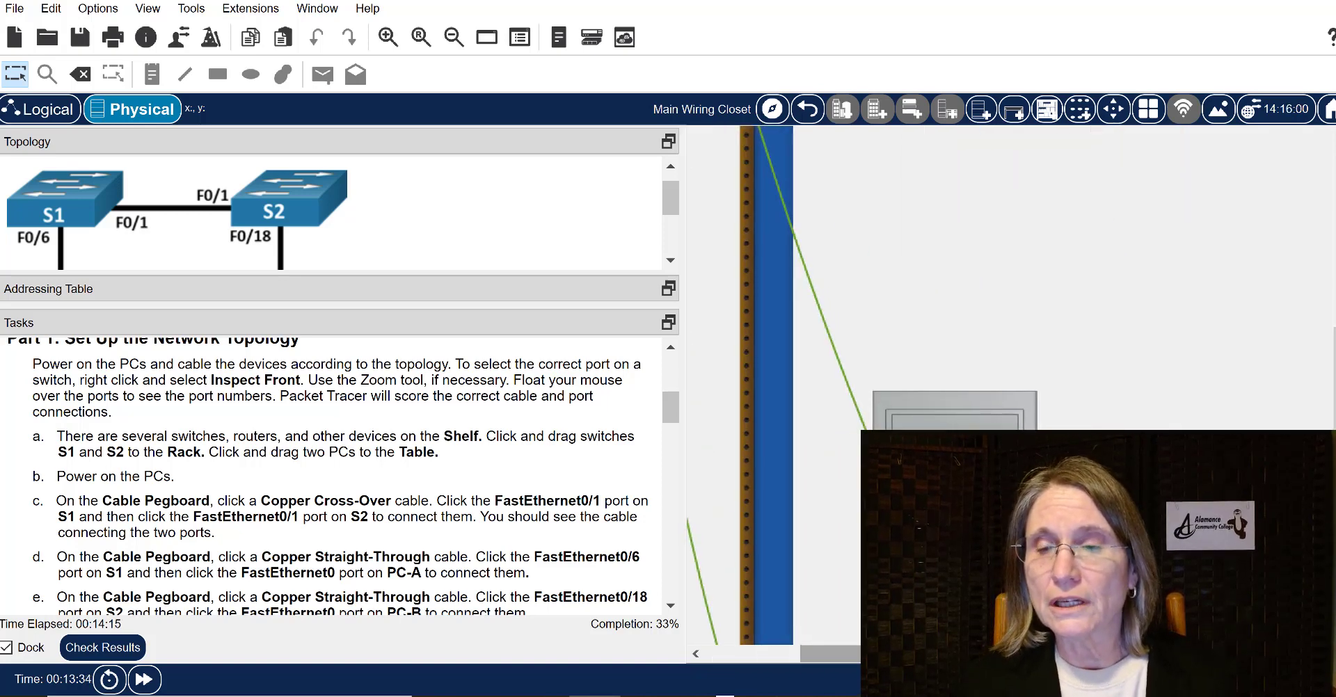
{"action": "scroll", "coordinate": [1009, 383], "scroll_direction": "down", "scroll_amount": 5}
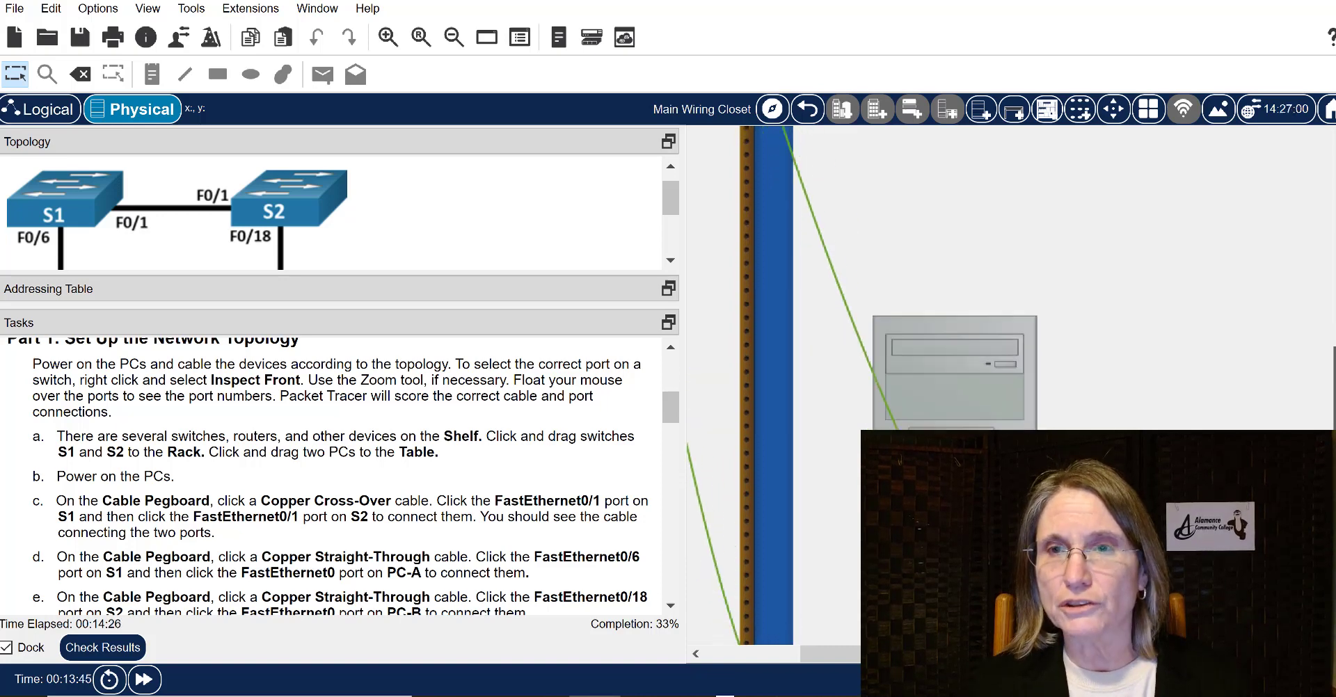
{"action": "scroll", "coordinate": [1009, 382], "scroll_direction": "up", "scroll_amount": 8}
{"action": "scroll", "coordinate": [1008, 382], "scroll_direction": "up", "scroll_amount": 6}
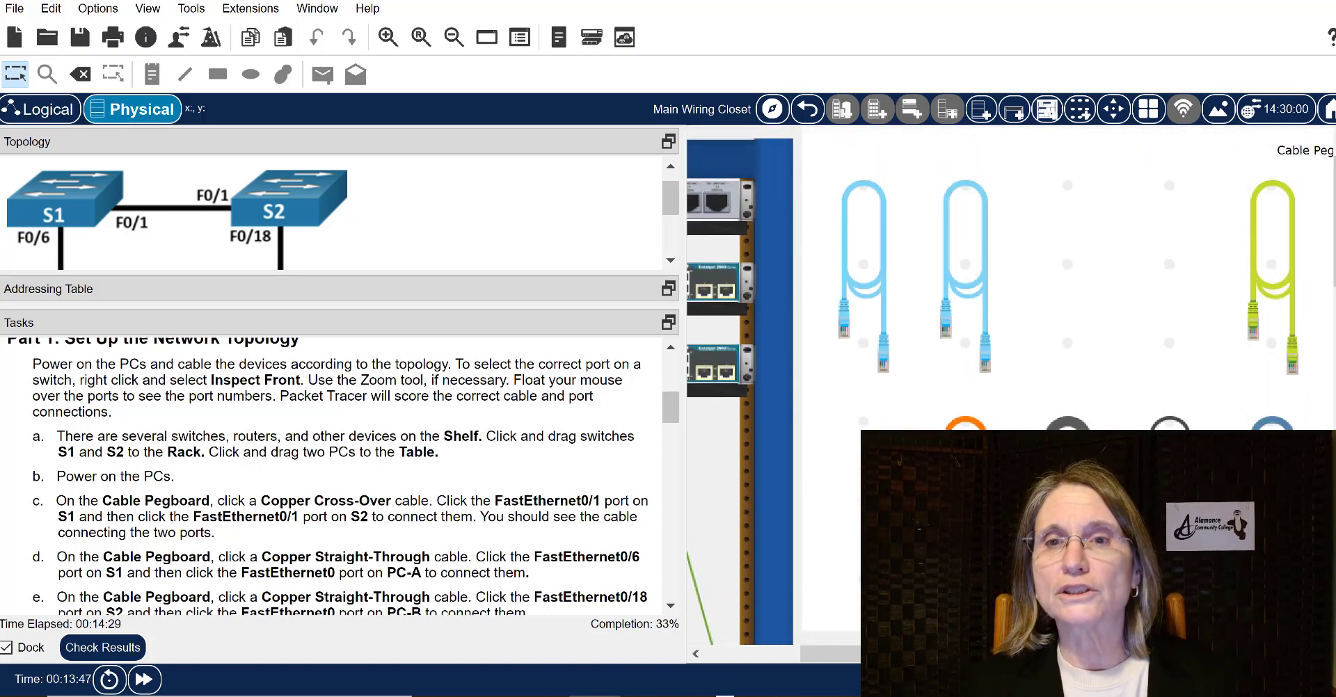
{"action": "left_click", "coordinate": [863, 276]}
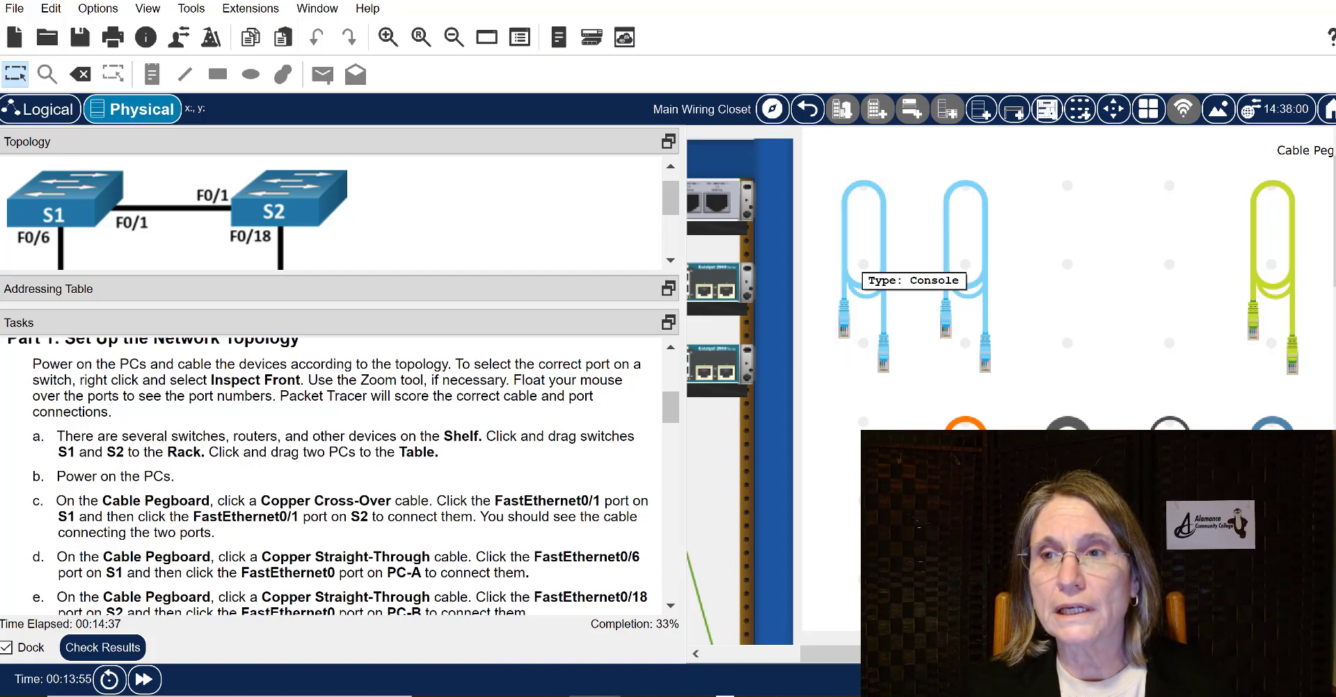
Power on PC-A from its physical device view and close the view
{"action": "left_click_drag", "start_coordinate": [1335, 223], "coordinate": [1335, 477]}
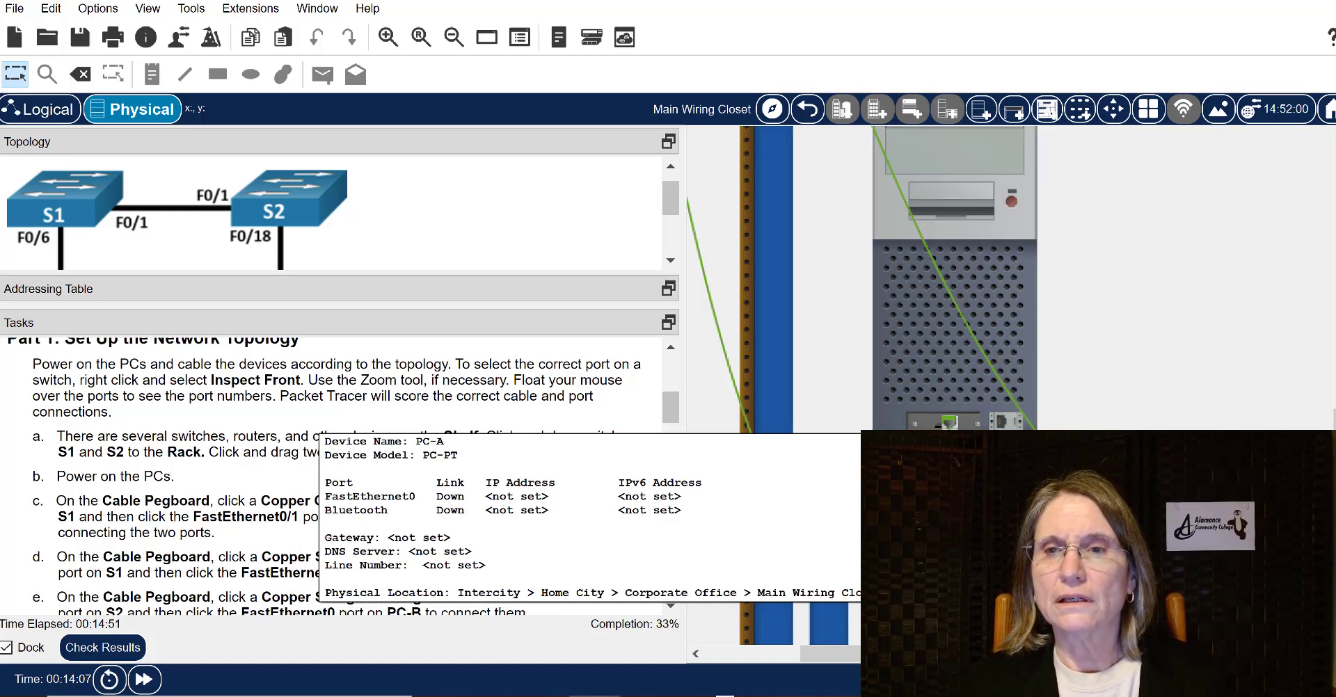
{"action": "left_click", "coordinate": [1016, 351]}
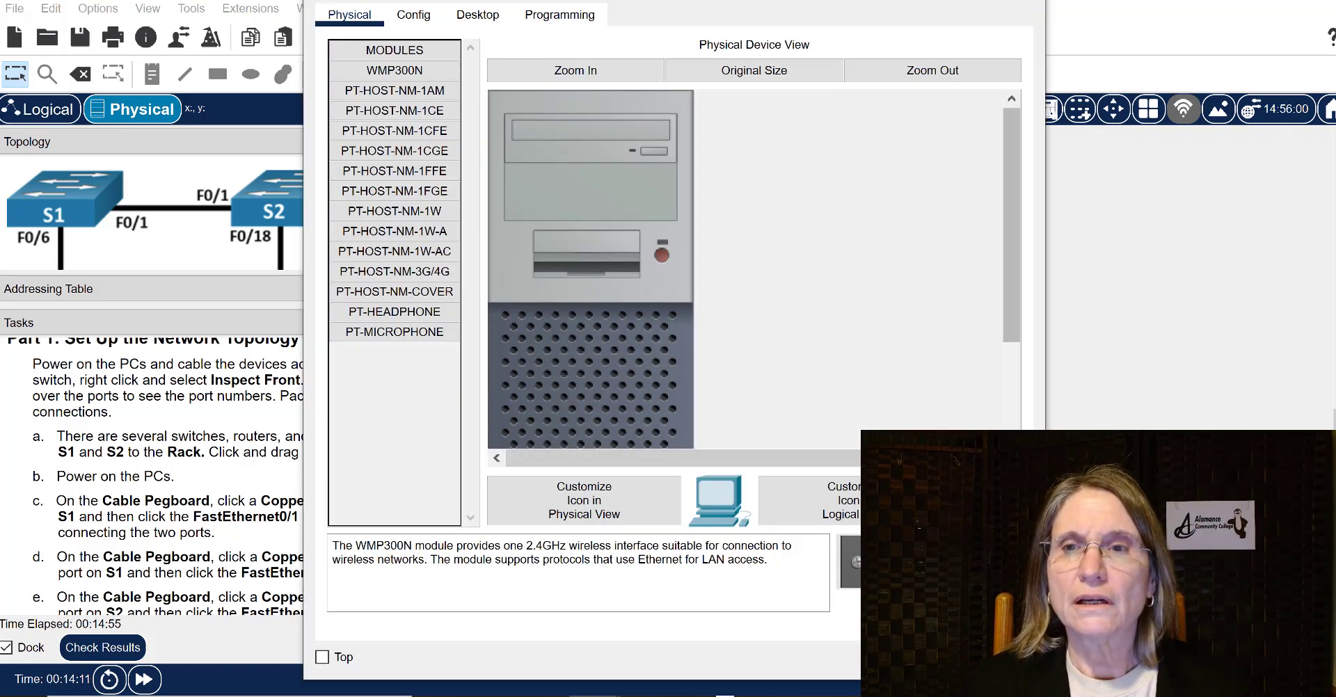
{"action": "left_click_drag", "start_coordinate": [1012, 258], "coordinate": [1012, 347]}
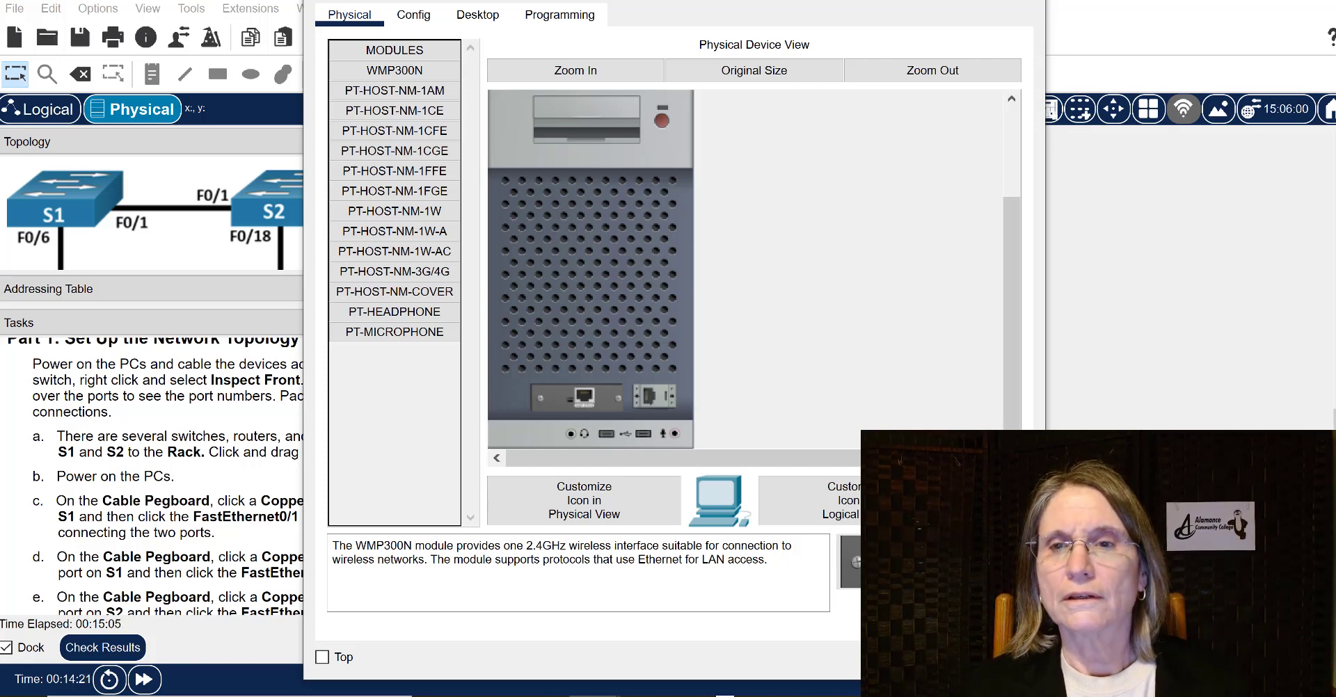
{"action": "scroll", "coordinate": [753, 269], "scroll_direction": "up", "scroll_amount": 4}
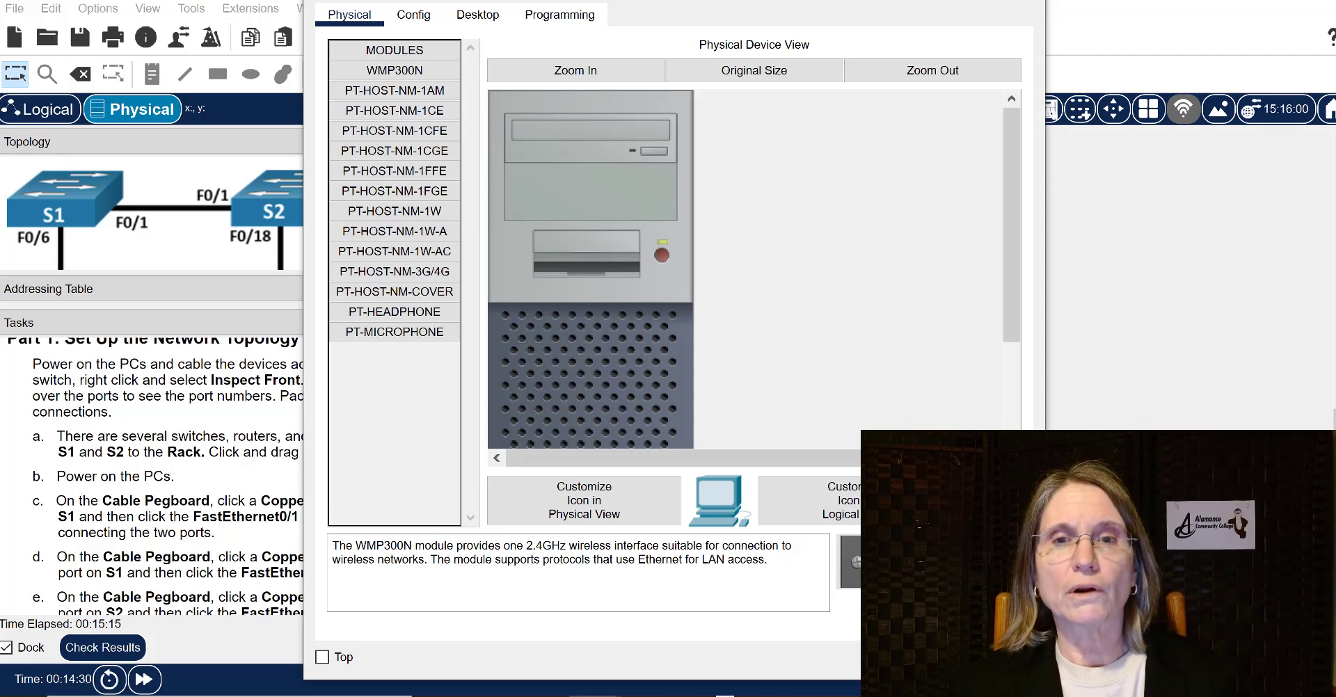
{"action": "mouse_move", "coordinate": [1012, 230]}
{"action": "left_mouse_down"}
{"action": "mouse_move", "coordinate": [1012, 320]}
{"action": "mouse_move", "coordinate": [1012, 230]}
{"action": "left_mouse_up"}
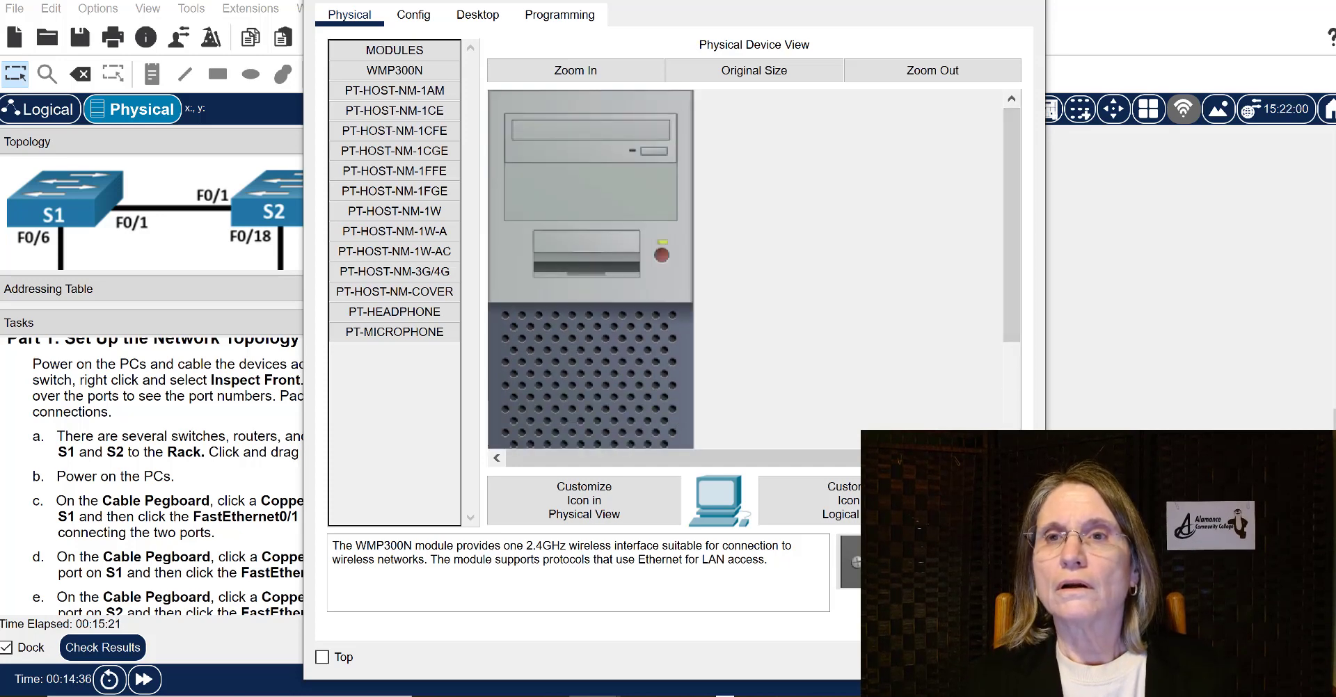
{"action": "left_click", "coordinate": [1029, 0]}
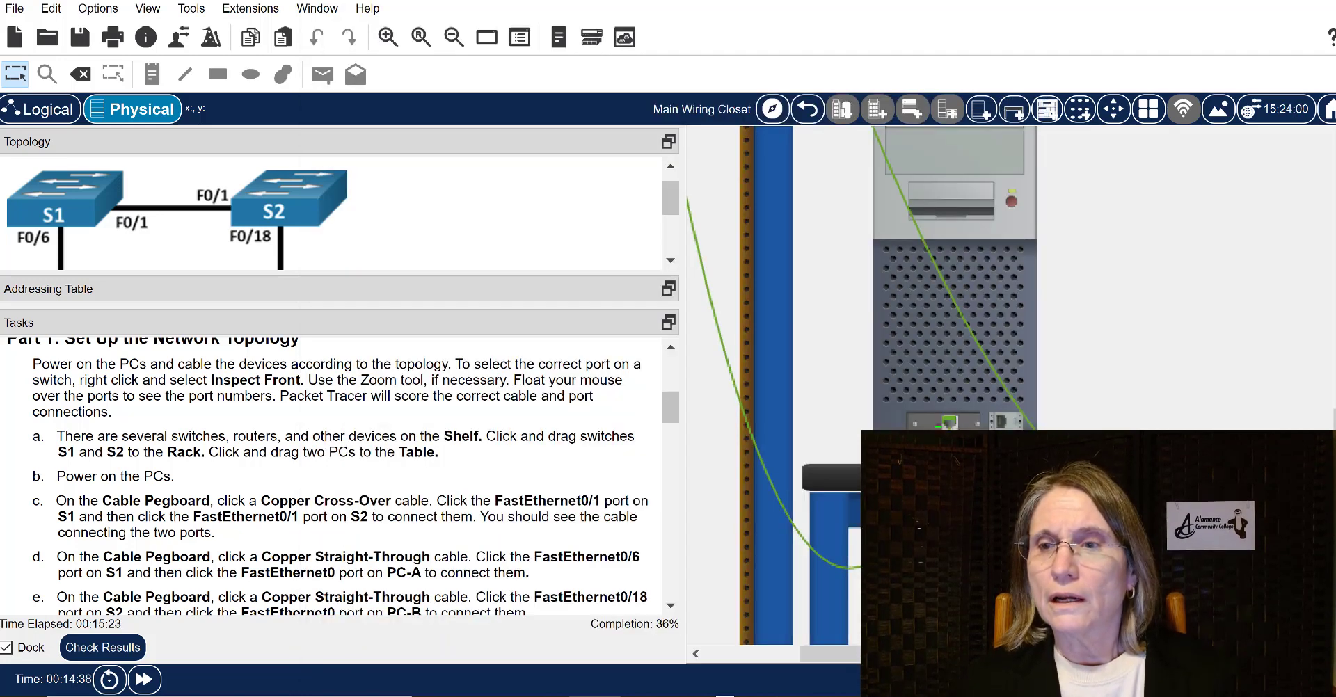
Return to the rack and examine the front and rear panels of switch S1 in its physical device view
{"action": "left_click_drag", "start_coordinate": [1334, 423], "coordinate": [1333, 407]}
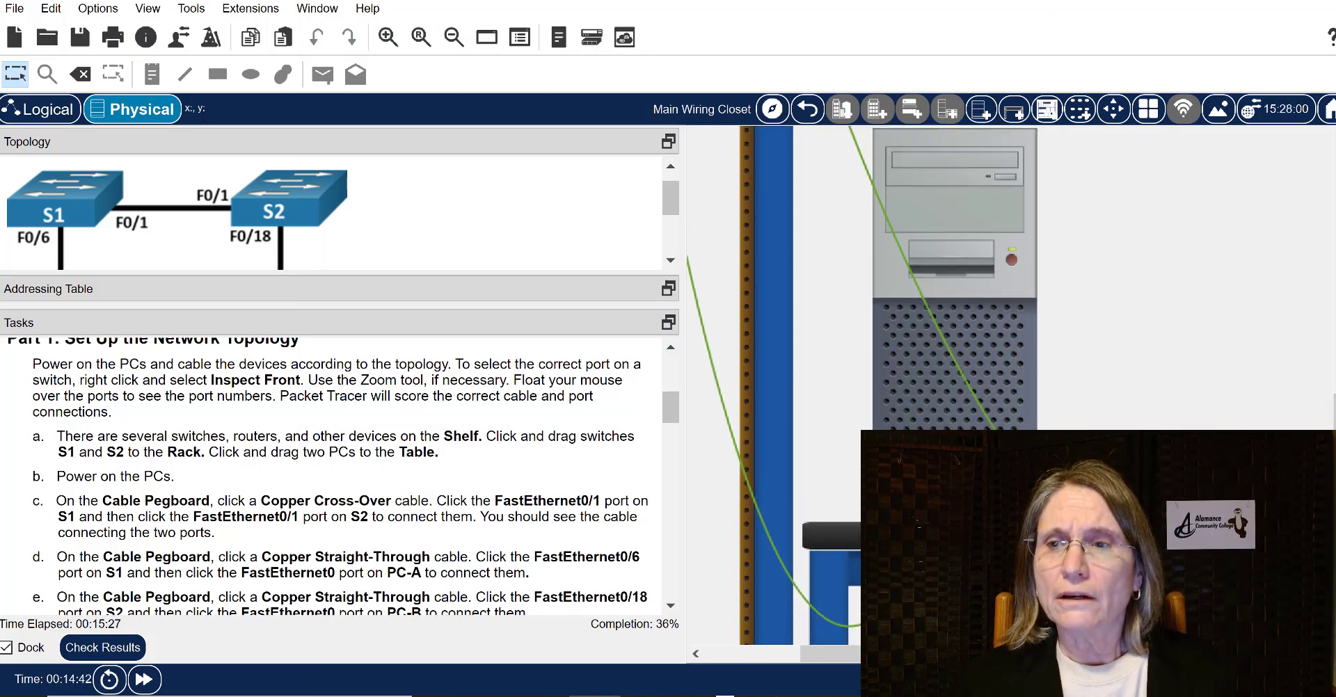
{"action": "left_click_drag", "start_coordinate": [1334, 410], "coordinate": [1334, 347]}
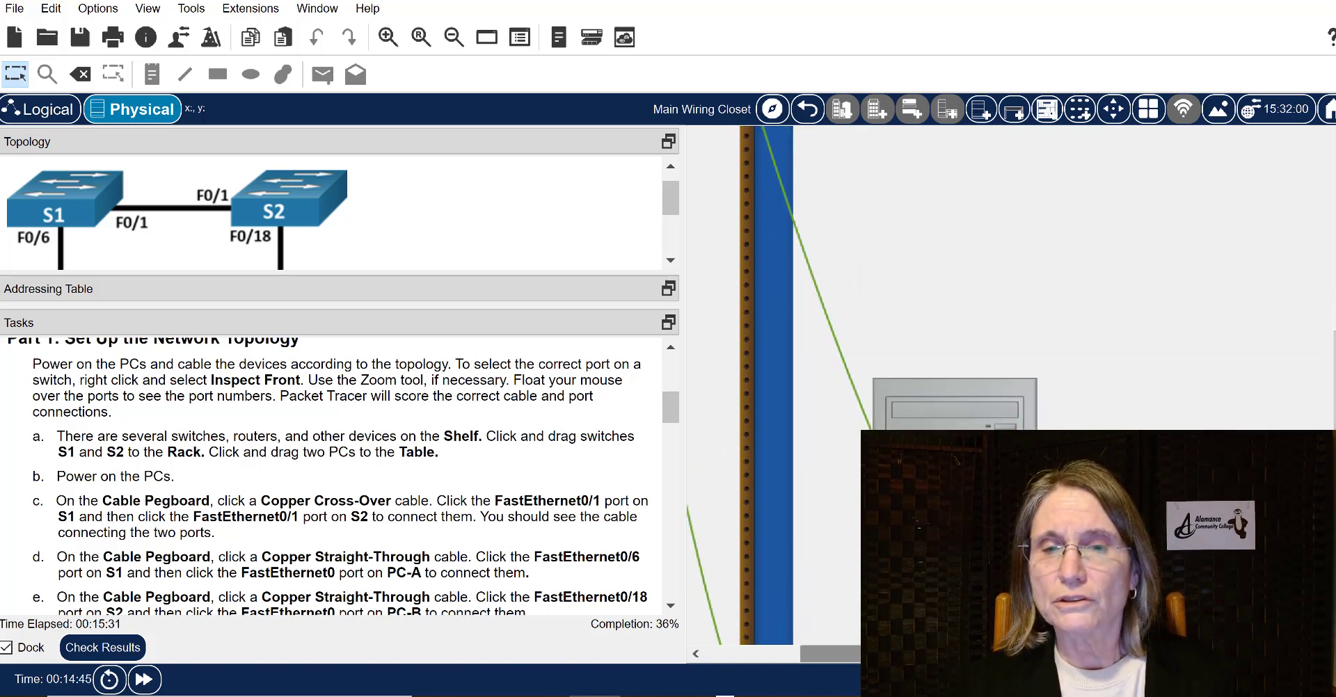
{"action": "left_click_drag", "start_coordinate": [875, 654], "coordinate": [784, 654]}
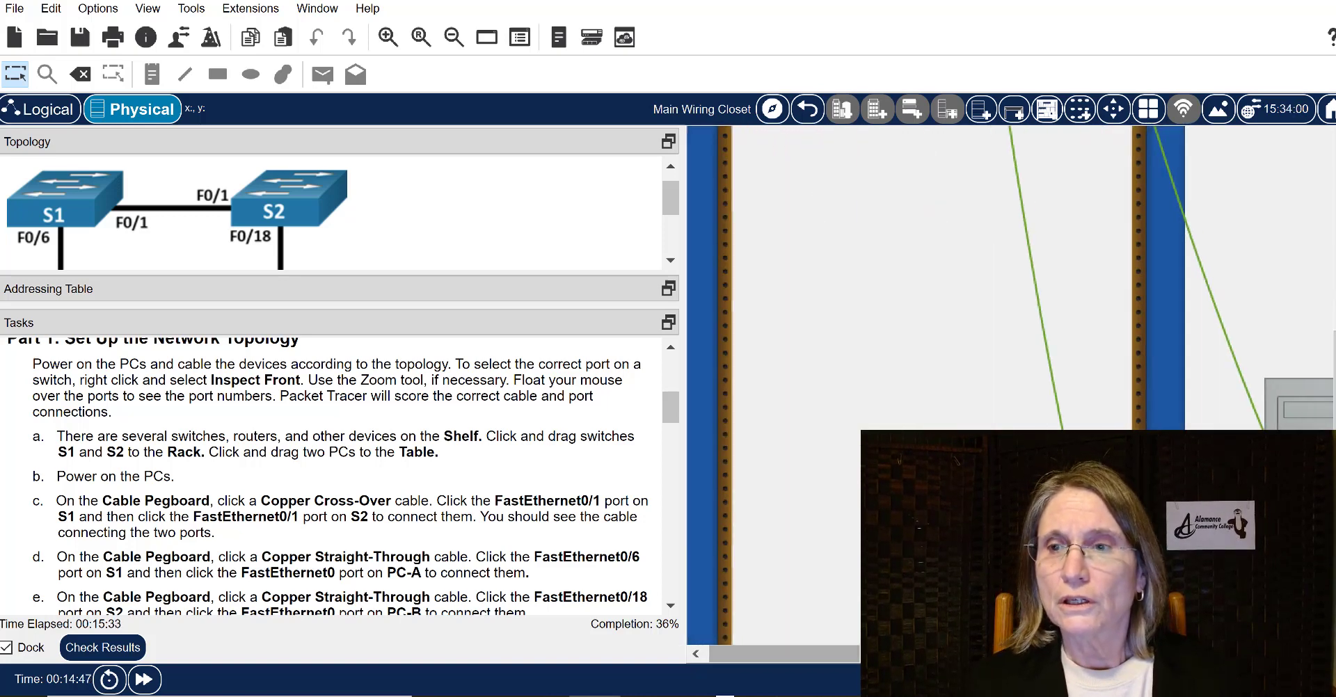
{"action": "left_click_drag", "start_coordinate": [1333, 375], "coordinate": [1333, 197]}
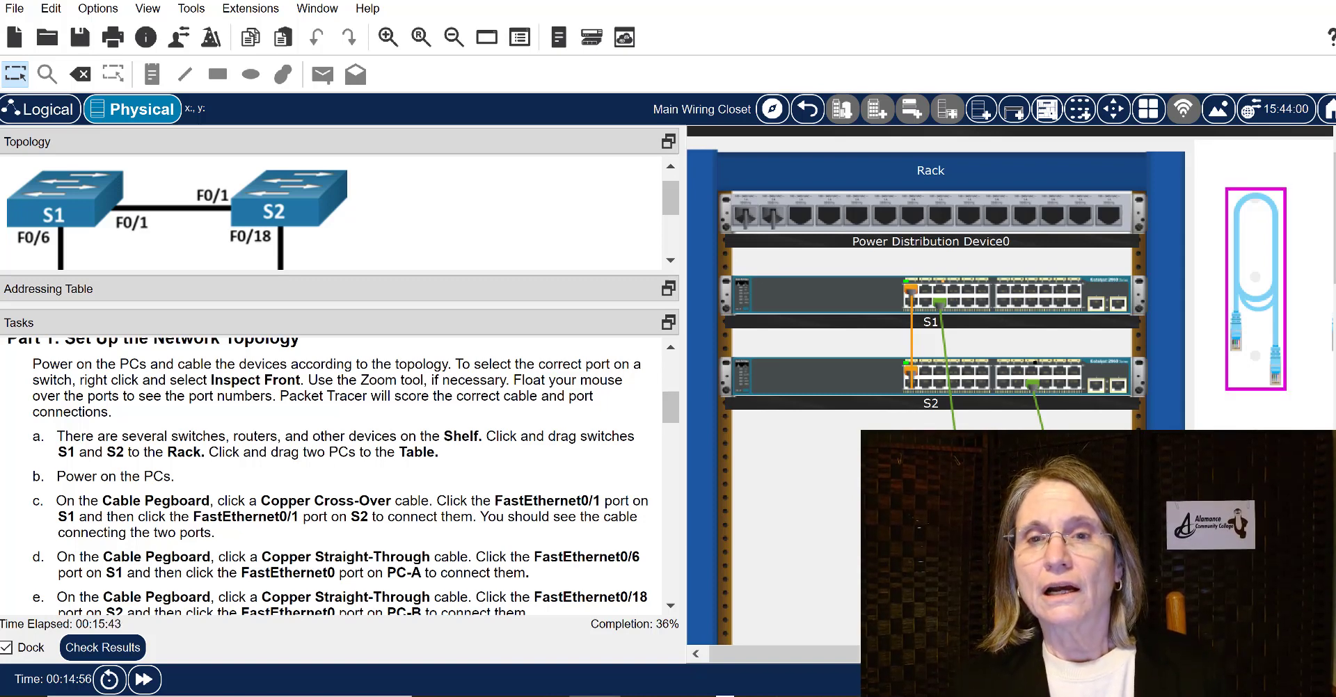
{"action": "left_click", "coordinate": [824, 296]}
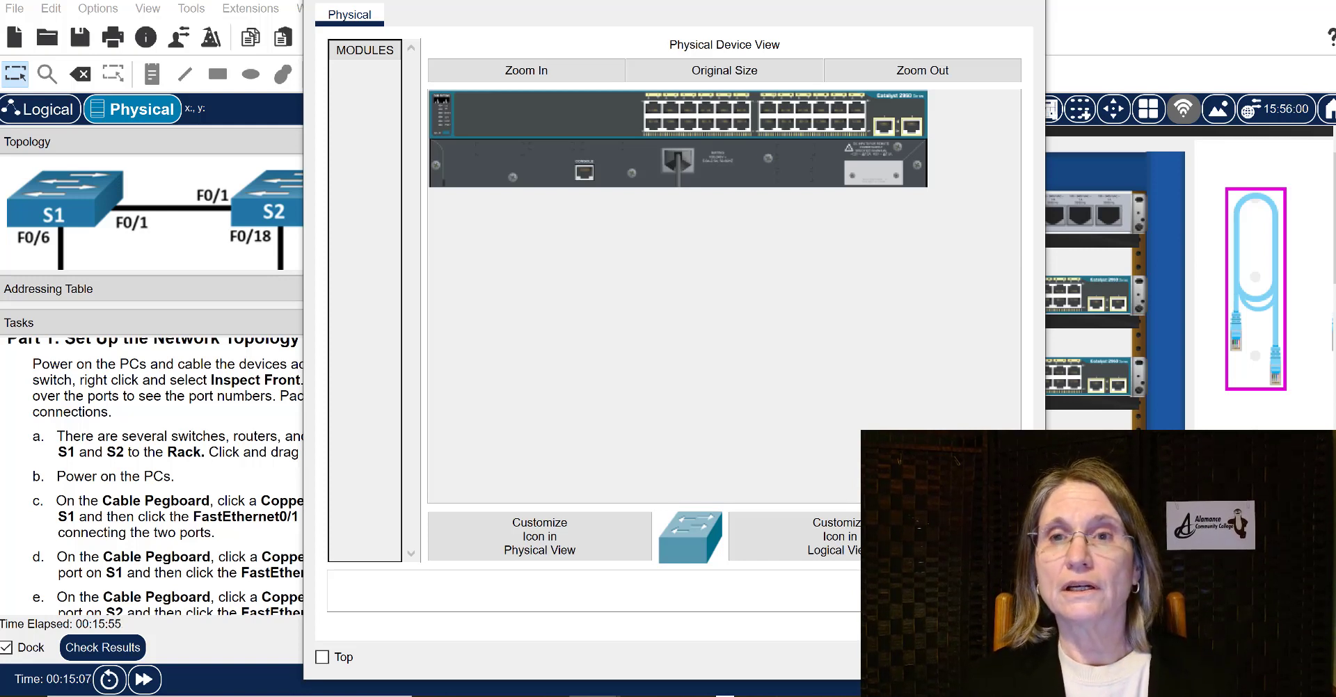
{"action": "key", "text": "Escape"}
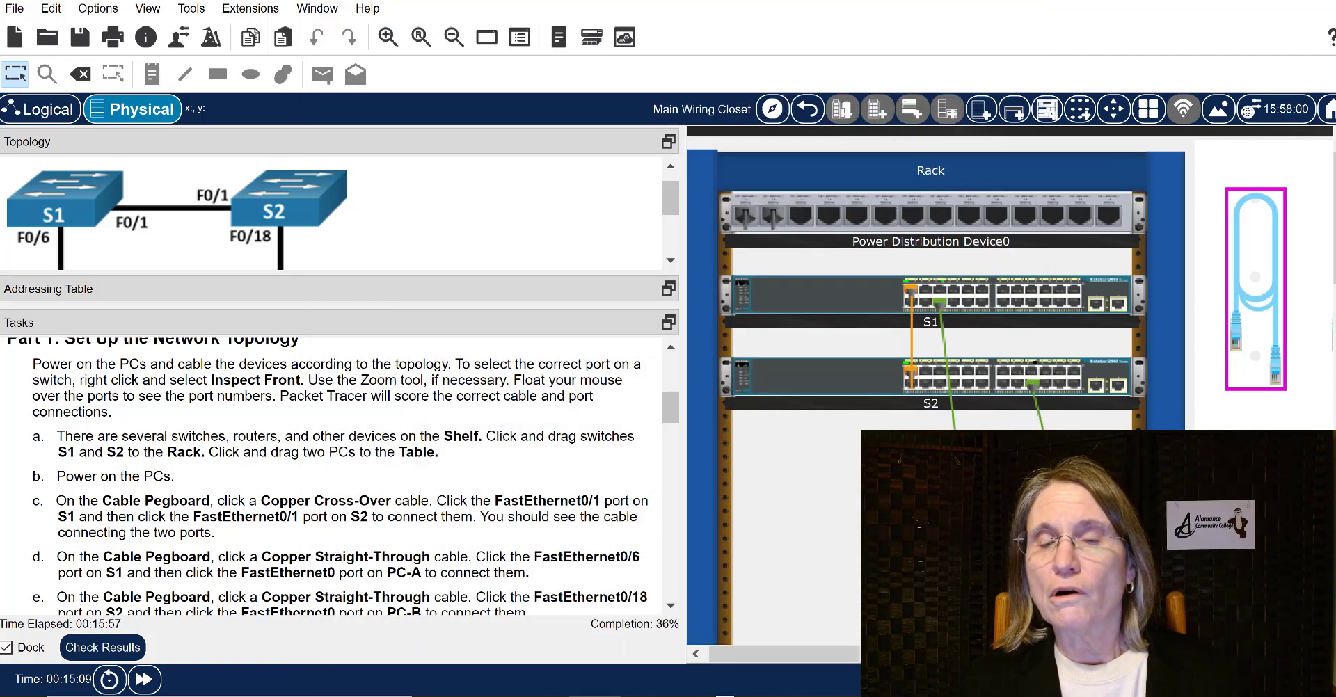
Inspect the rear of switch S1 in the rack and bring its Console port into view beside the cable pegboard
{"action": "left_click_drag", "start_coordinate": [786, 654], "coordinate": [806, 654]}
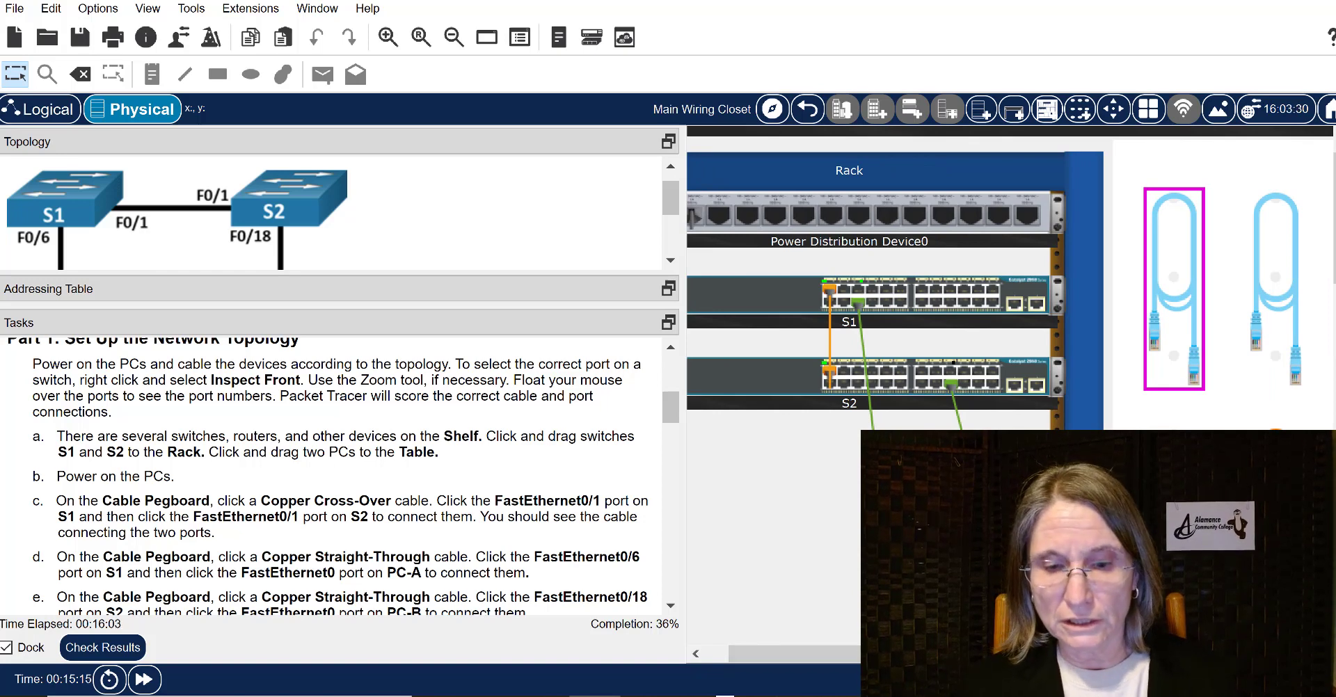
{"action": "mouse_move", "coordinate": [795, 297]}
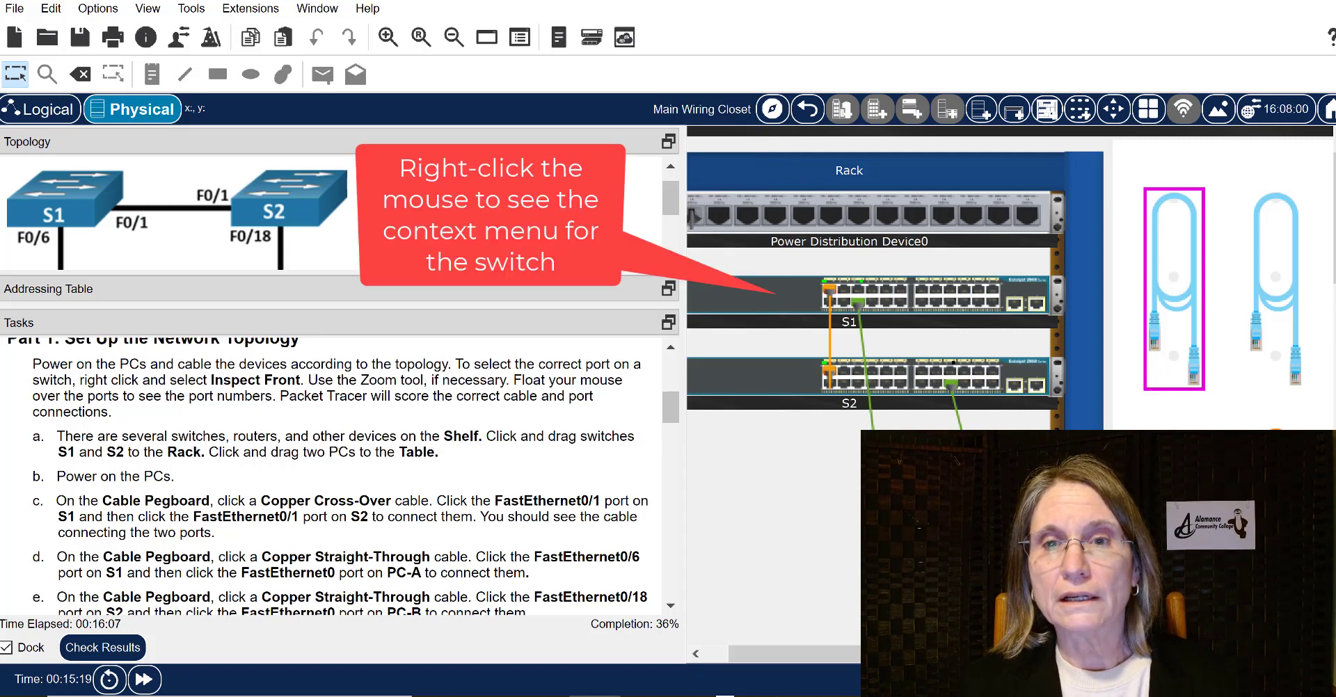
{"action": "right_click", "coordinate": [776, 295]}
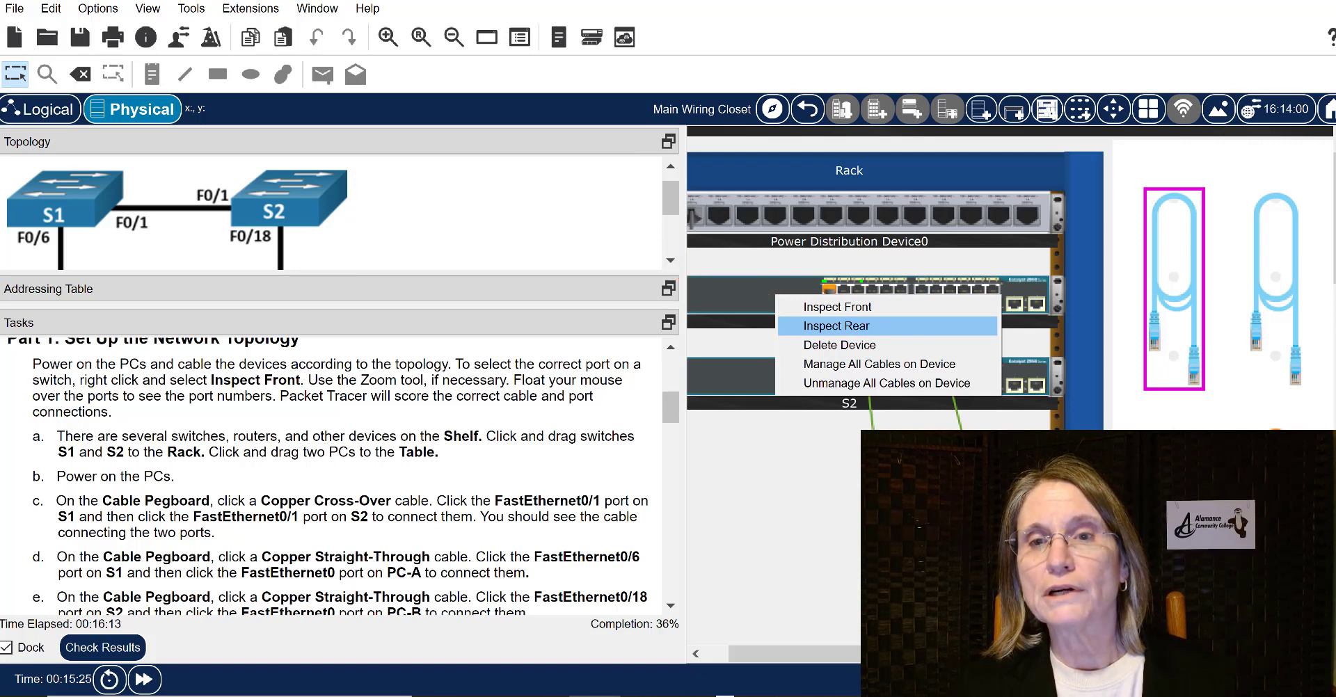
{"action": "left_click", "coordinate": [836, 326]}
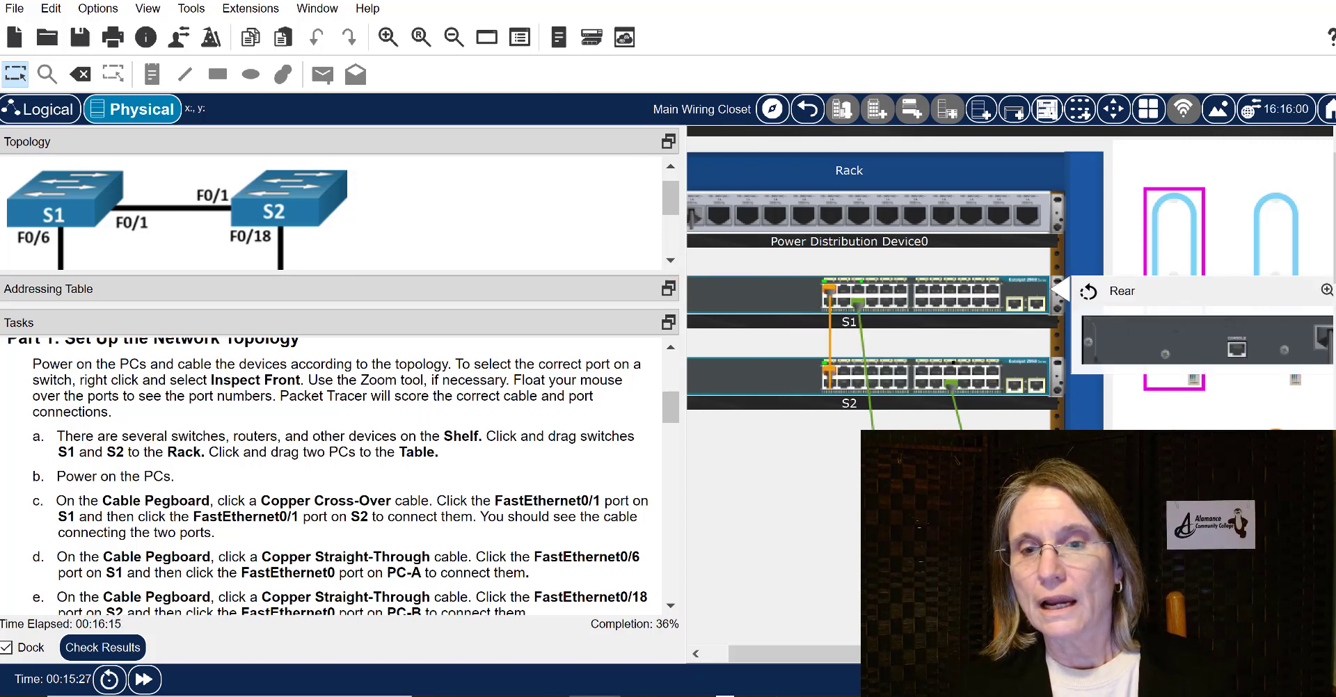
{"action": "left_click_drag", "start_coordinate": [800, 654], "coordinate": [854, 654]}
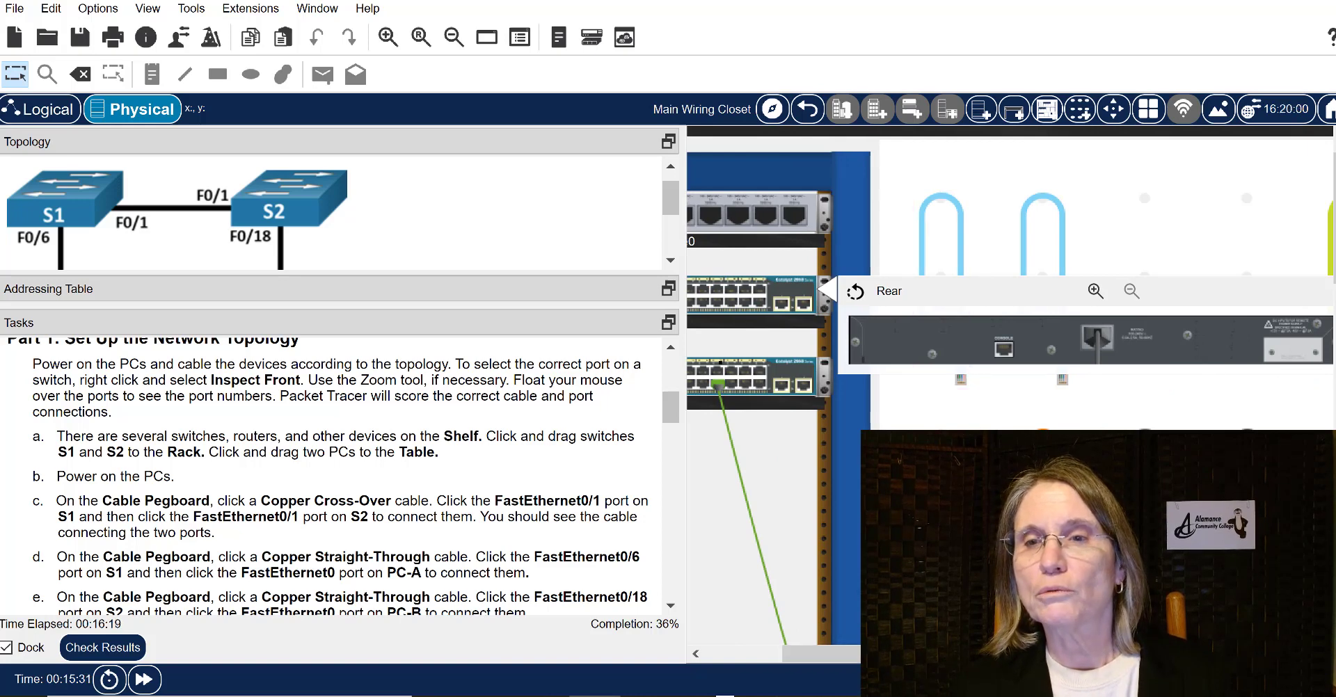
{"action": "mouse_move", "coordinate": [1004, 349]}
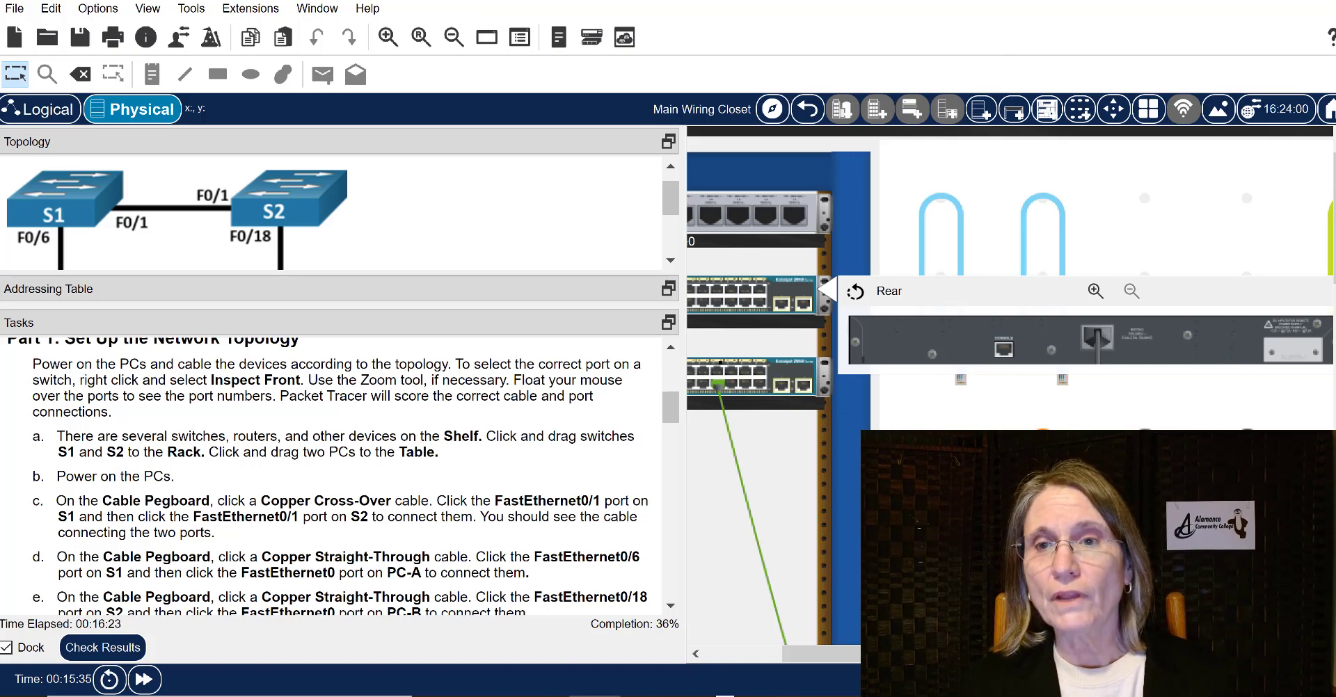
Connect the Console port on the rear of switch S1 to the serial port on PC-A with a Console cable
{"action": "left_click", "coordinate": [956, 221]}
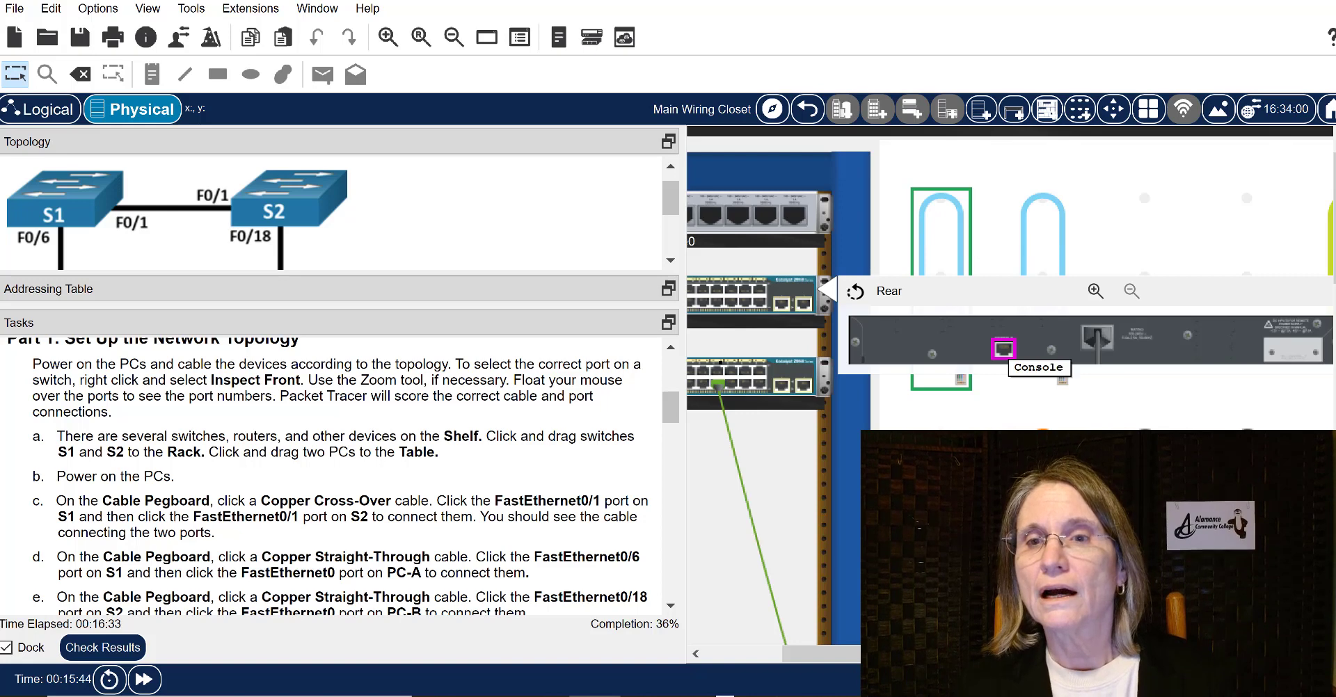
{"action": "left_click", "coordinate": [1004, 348]}
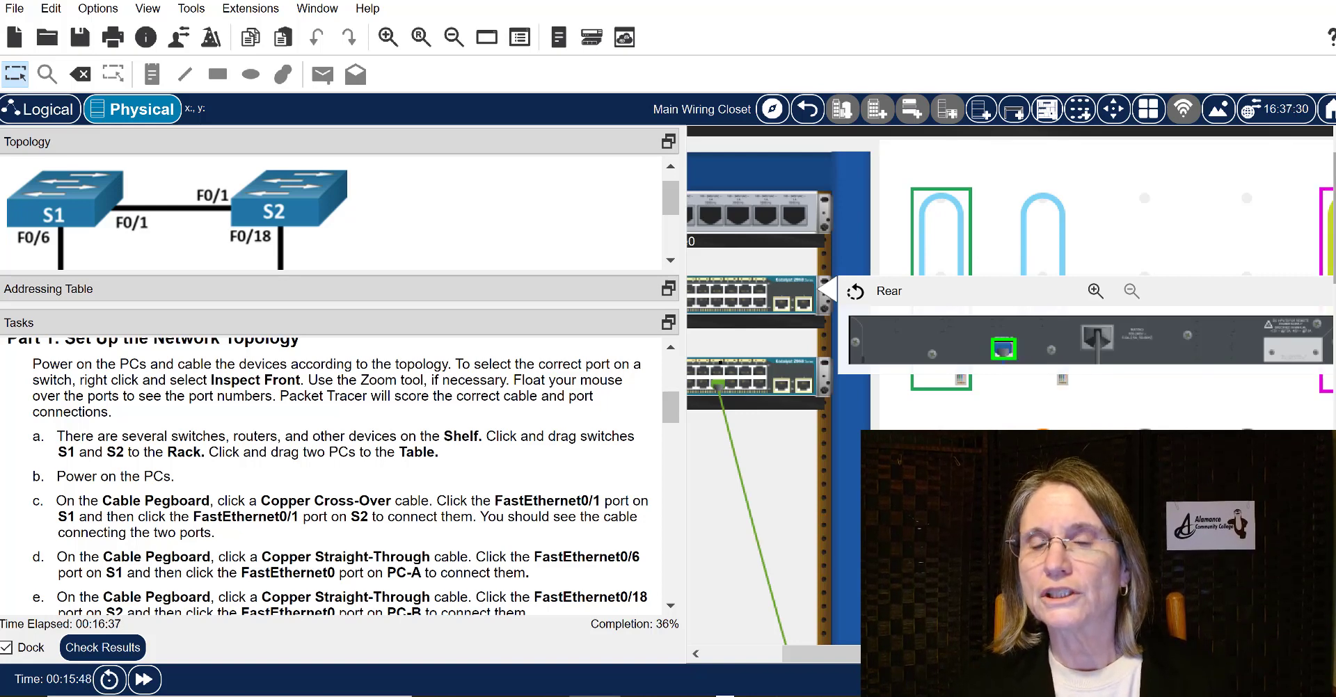
{"action": "scroll", "coordinate": [1004, 348], "scroll_direction": "down", "scroll_amount": 3}
{"action": "scroll", "coordinate": [1004, 348], "scroll_direction": "down", "scroll_amount": 5}
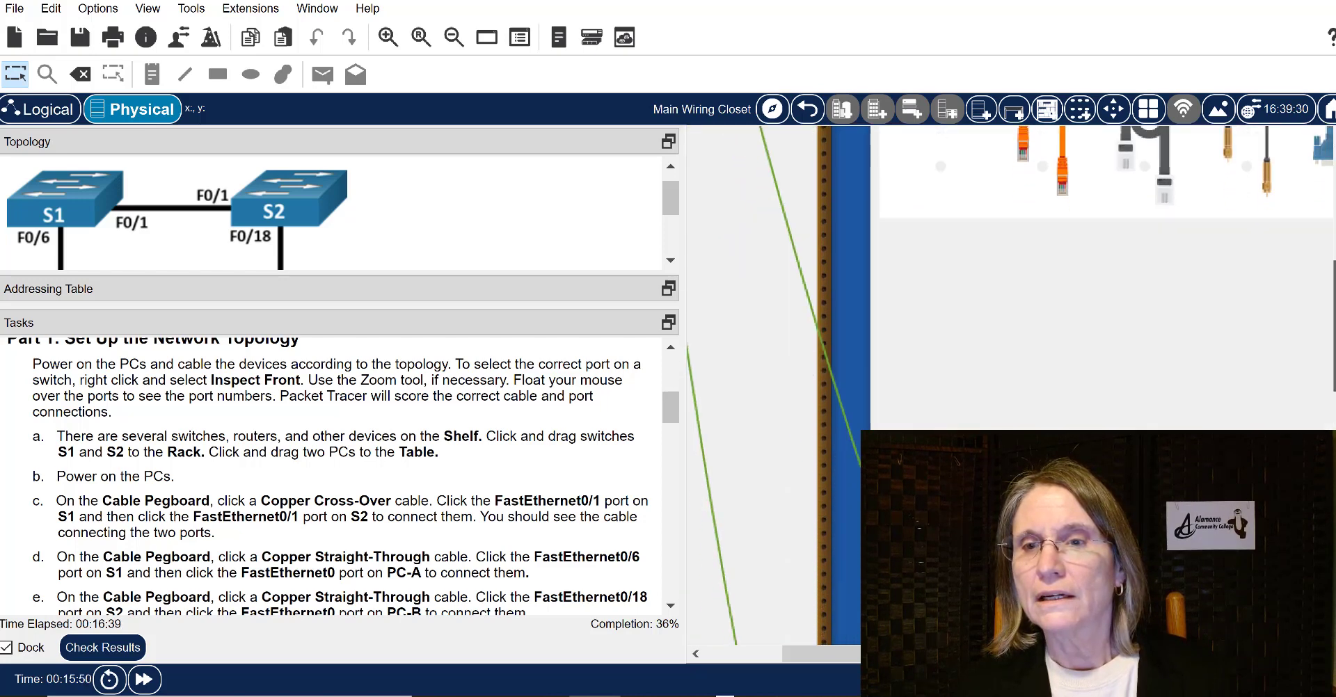
{"action": "scroll", "coordinate": [1003, 348], "scroll_direction": "down", "scroll_amount": 4}
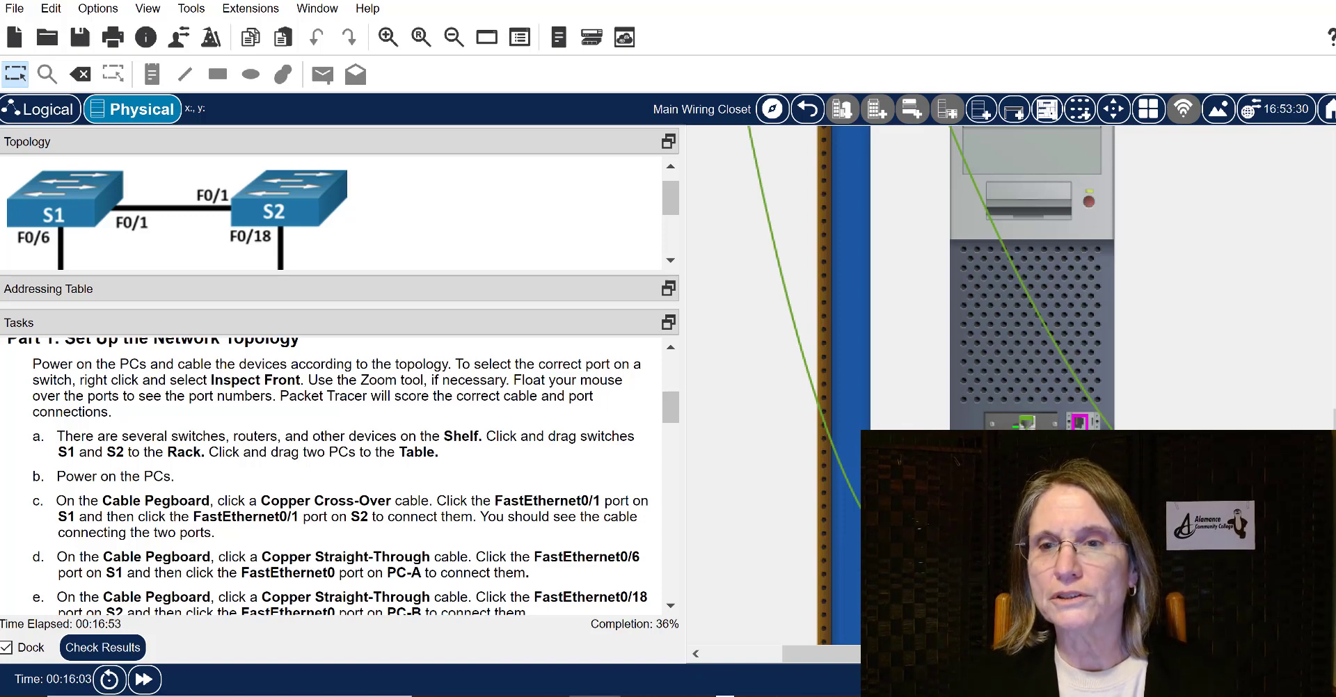
{"action": "left_click", "coordinate": [1080, 423]}
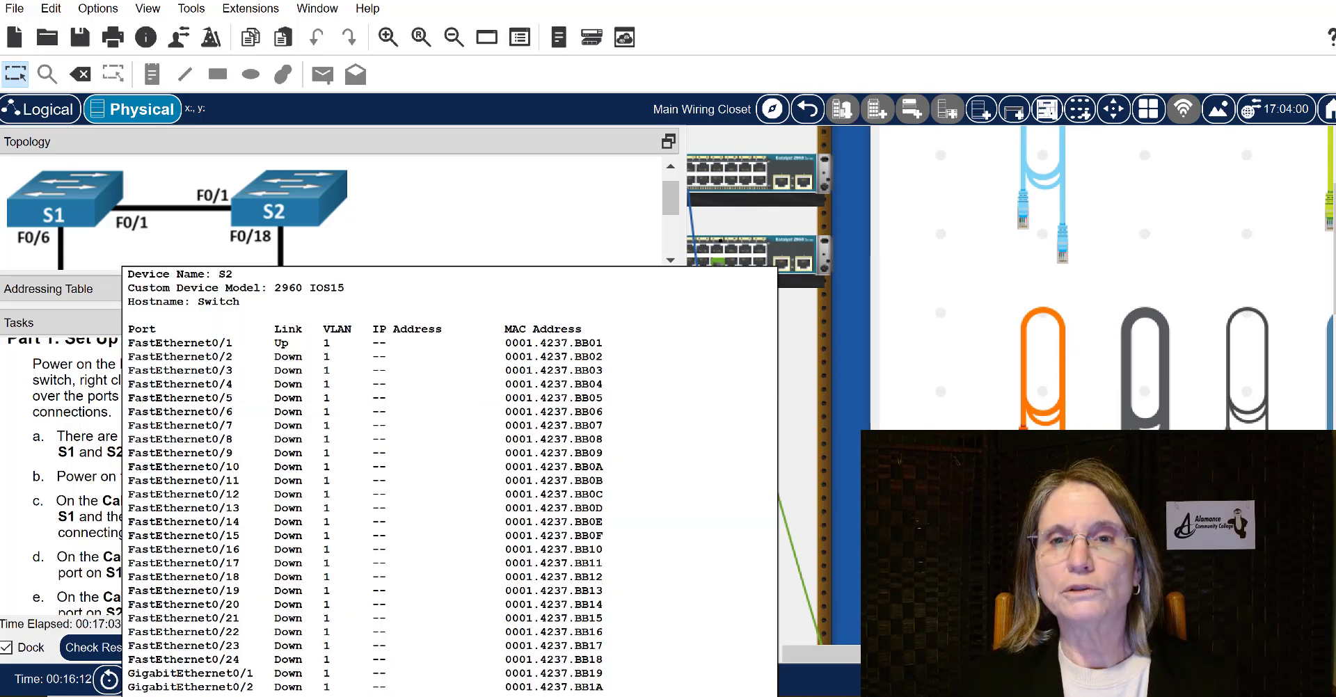
Connect the Console port on the rear of switch S2 to the serial port on PC-B with a Console cable
{"action": "right_click", "coordinate": [780, 249]}
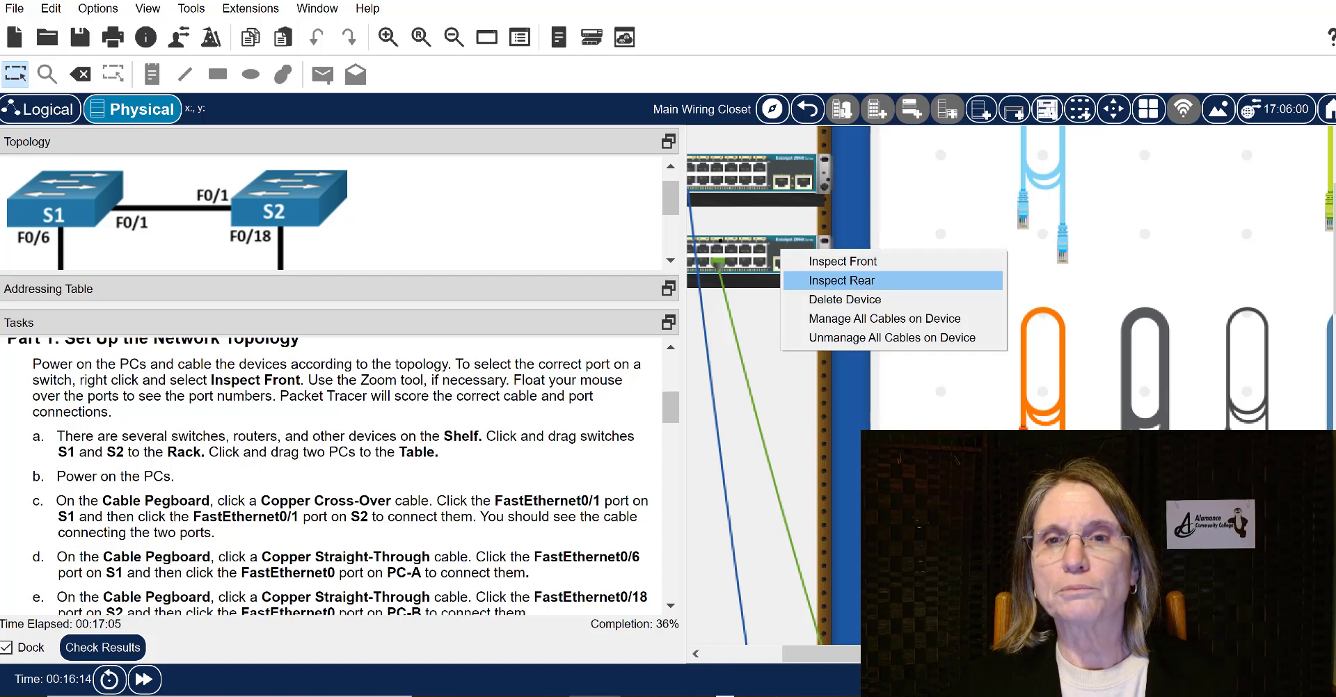
{"action": "left_click", "coordinate": [842, 280]}
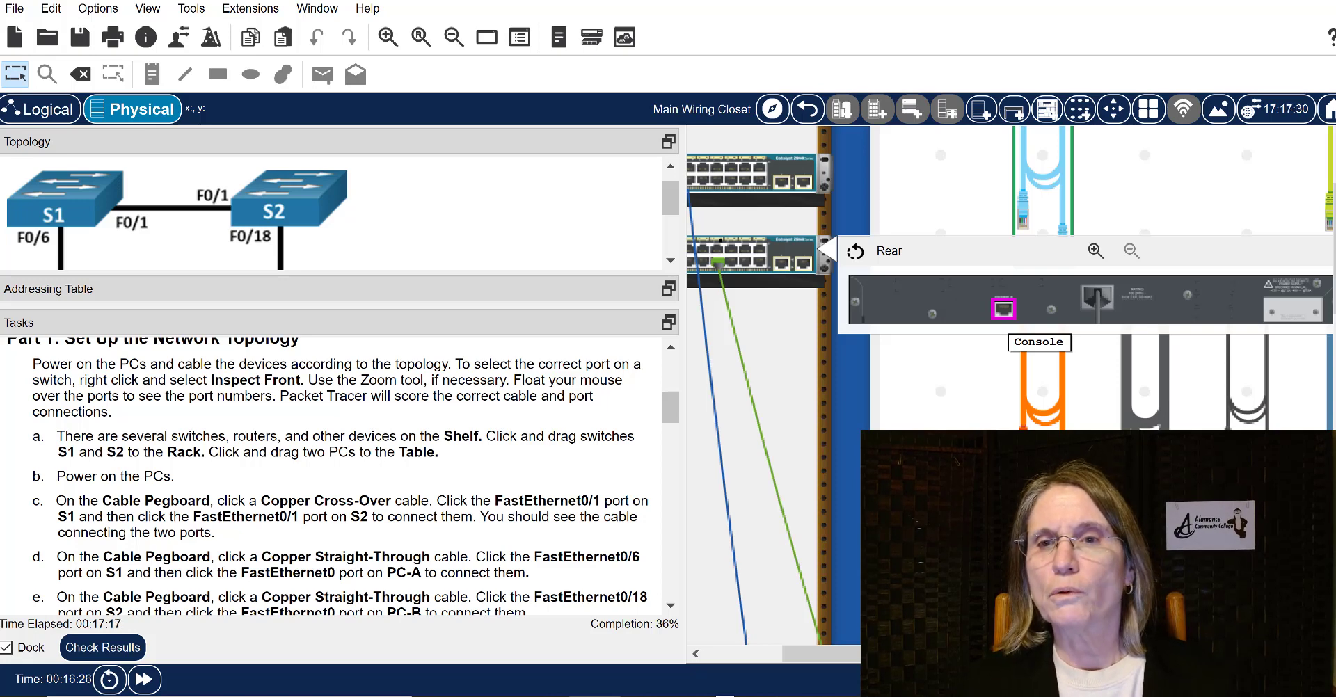
{"action": "left_click", "coordinate": [1003, 308]}
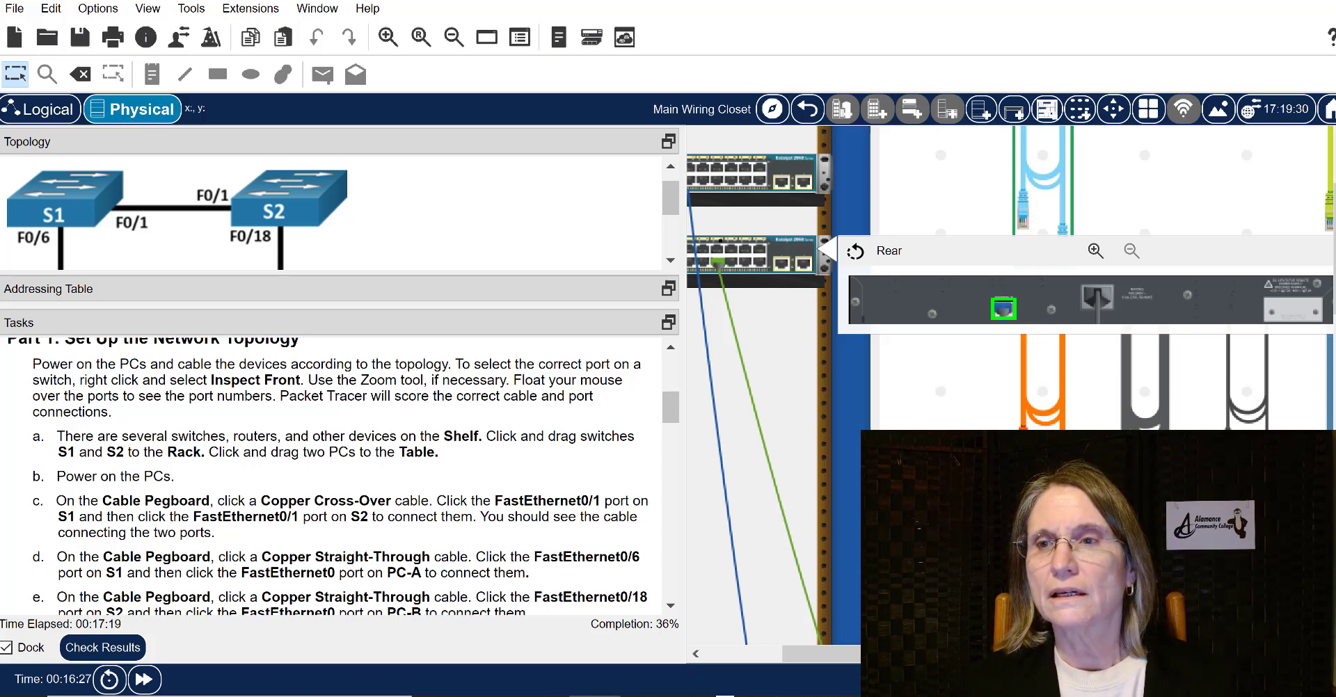
{"action": "left_click_drag", "start_coordinate": [1334, 256], "coordinate": [1334, 503]}
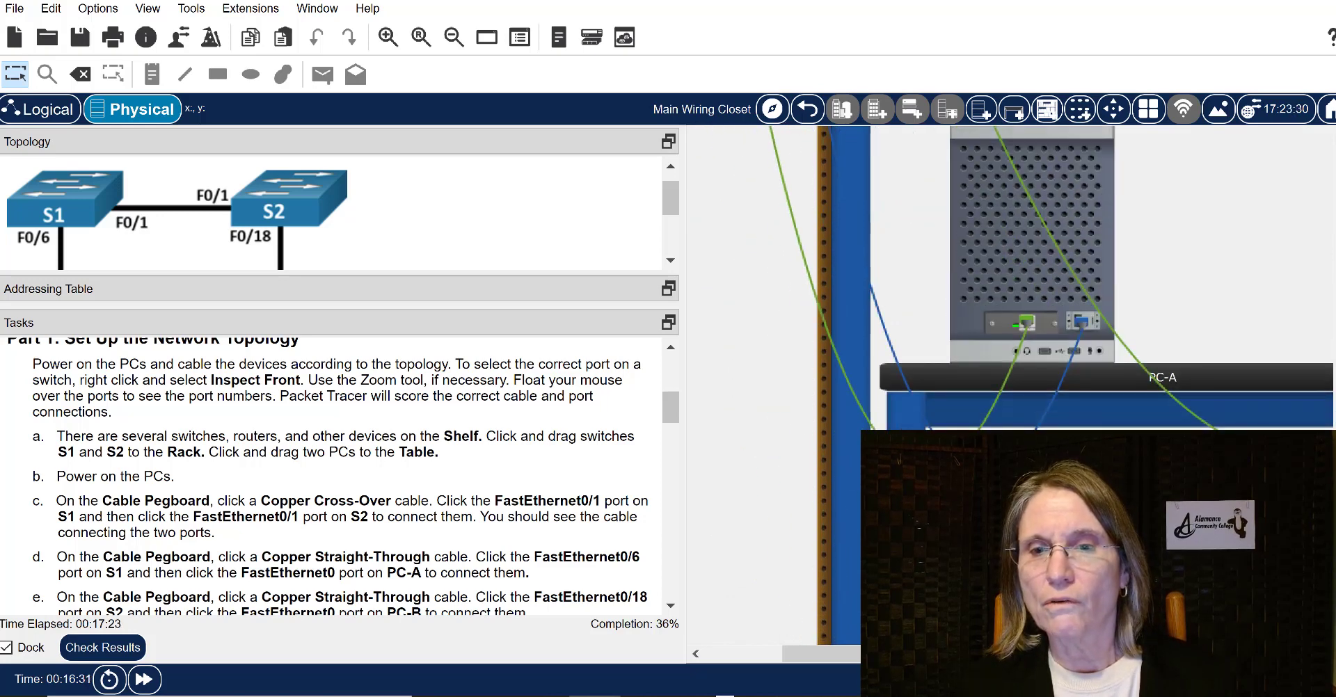
{"action": "left_click_drag", "start_coordinate": [939, 654], "coordinate": [1168, 654]}
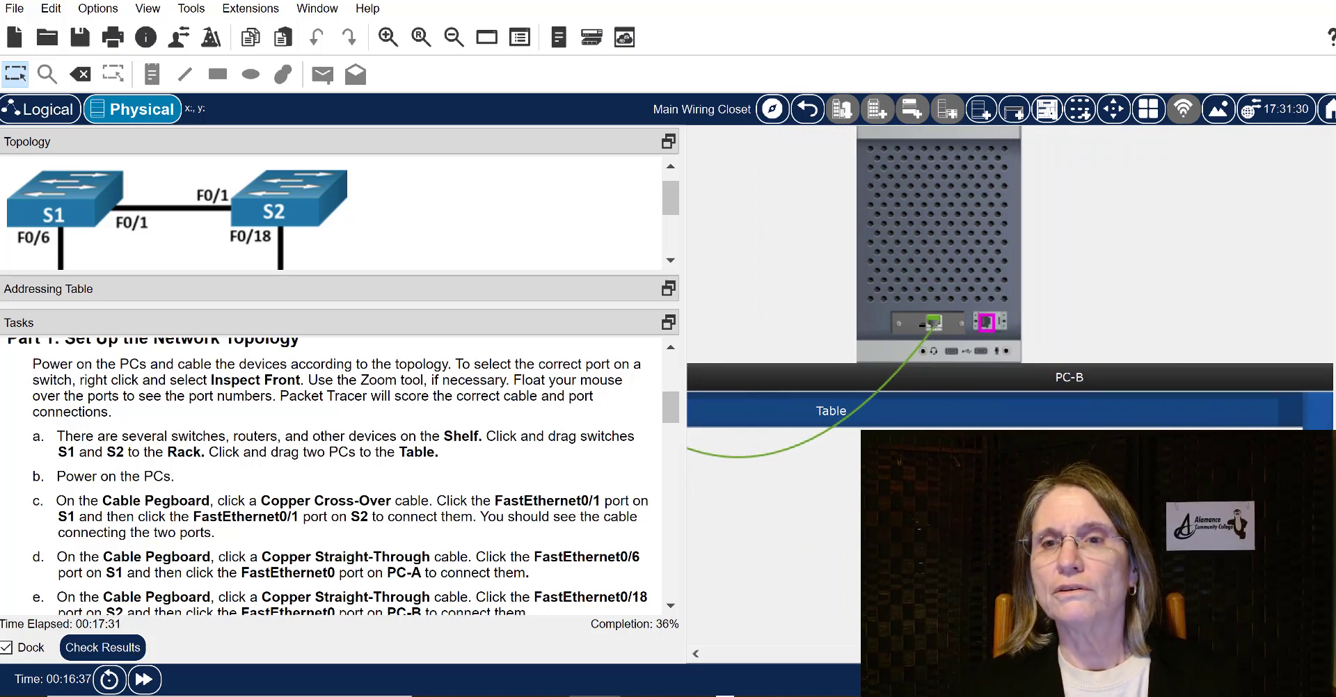
{"action": "left_click", "coordinate": [986, 321]}
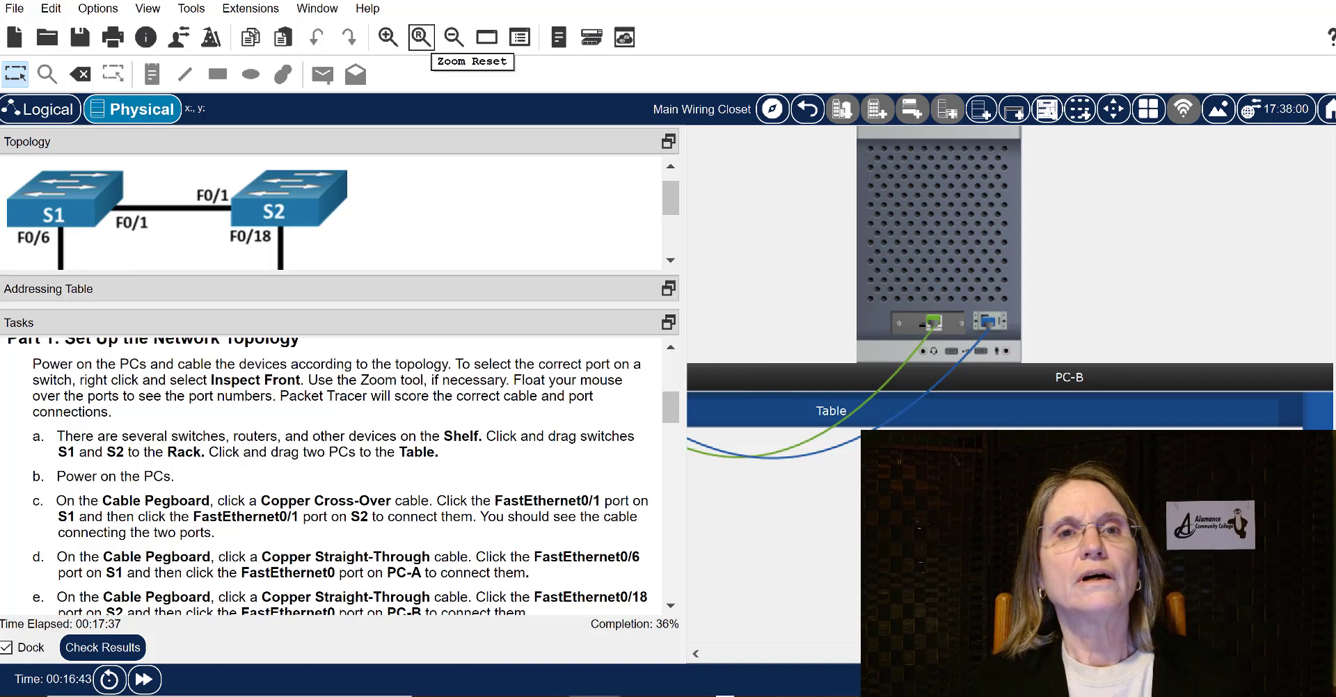
Reset the zoom and examine the cabling between the two rack switches and both PCs on the table
{"action": "left_click", "coordinate": [421, 37]}
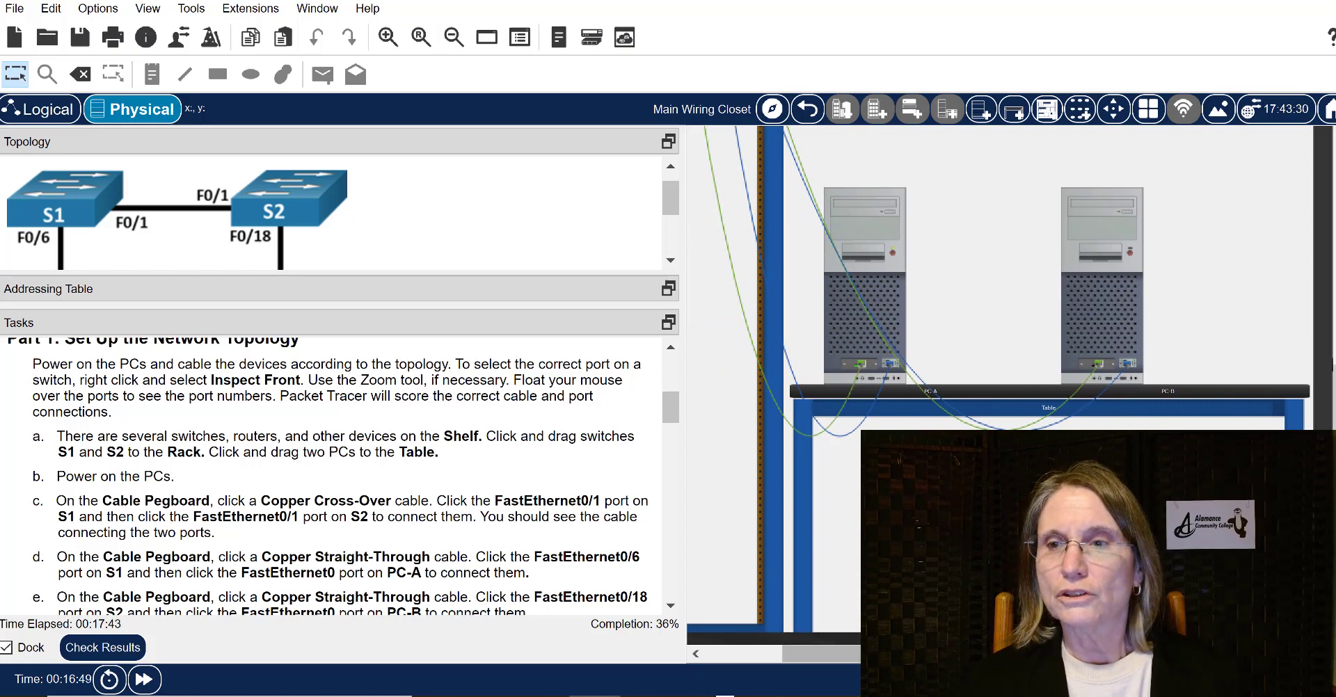
{"action": "scroll", "coordinate": [1009, 278], "scroll_direction": "up", "scroll_amount": 5}
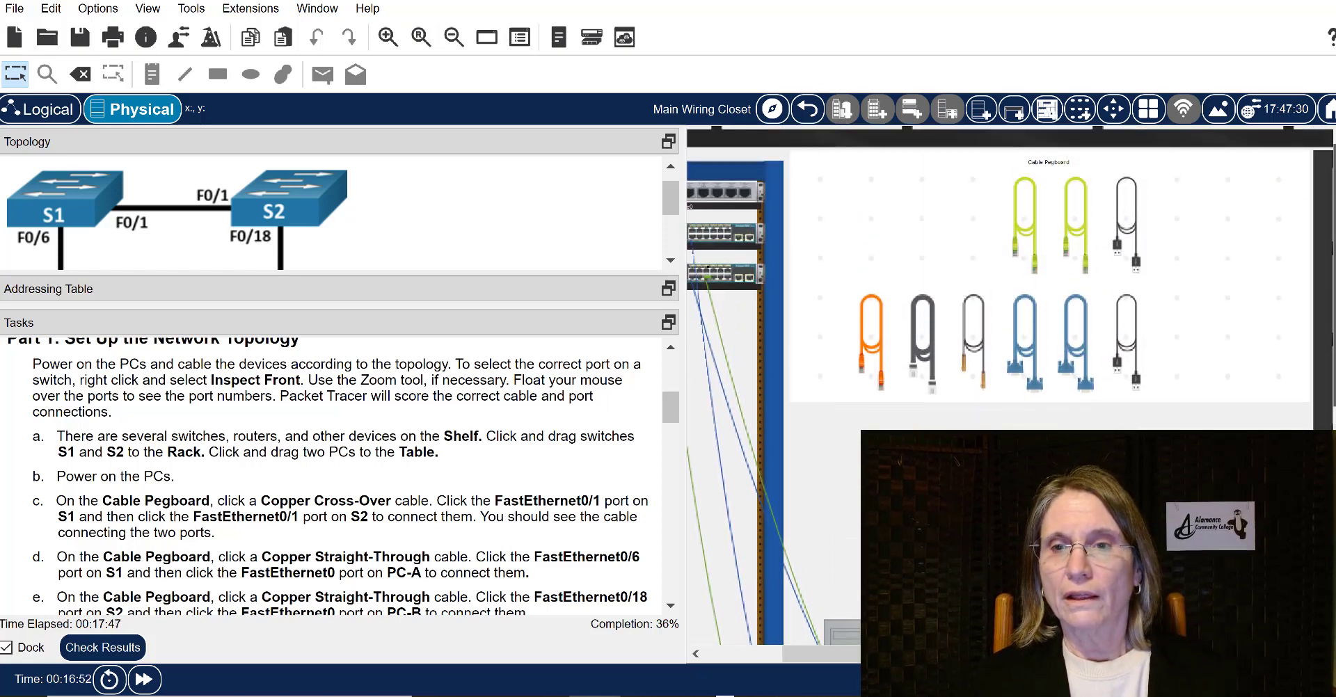
{"action": "scroll", "coordinate": [1009, 383], "scroll_direction": "down", "scroll_amount": 3}
{"action": "scroll", "coordinate": [1009, 279], "scroll_direction": "up", "scroll_amount": 2}
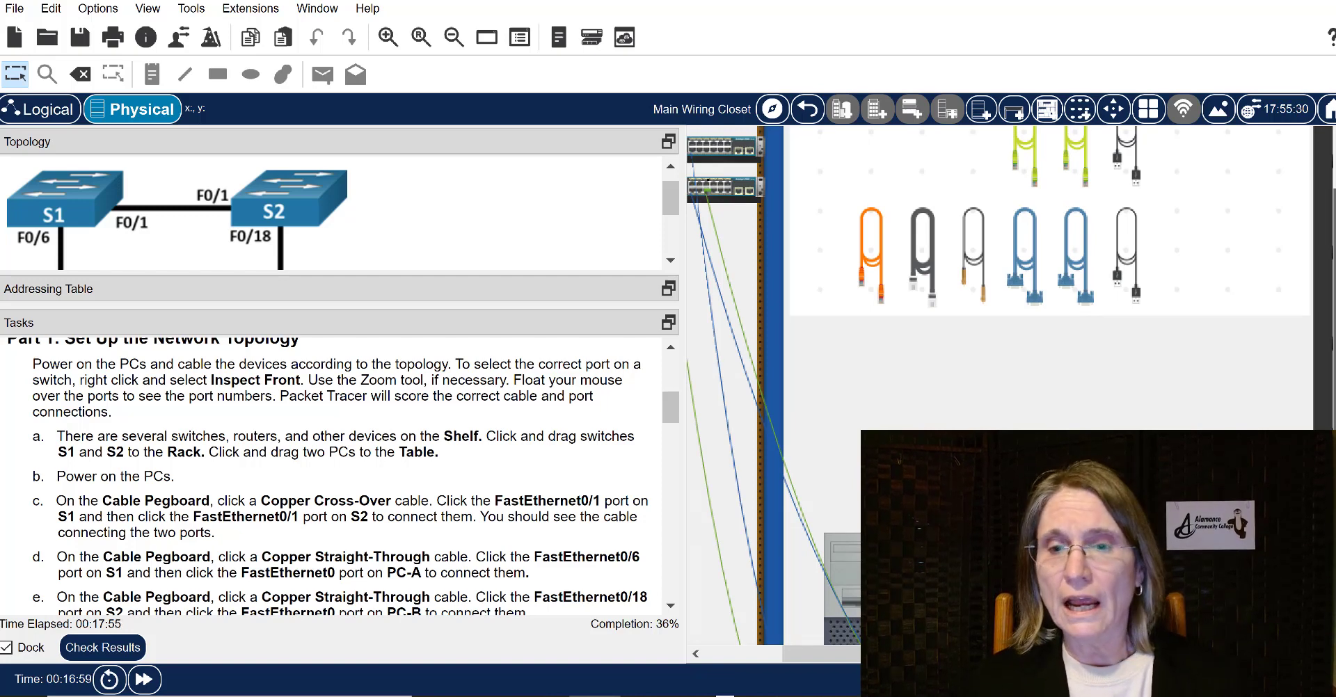
{"action": "left_click_drag", "start_coordinate": [960, 654], "coordinate": [883, 654]}
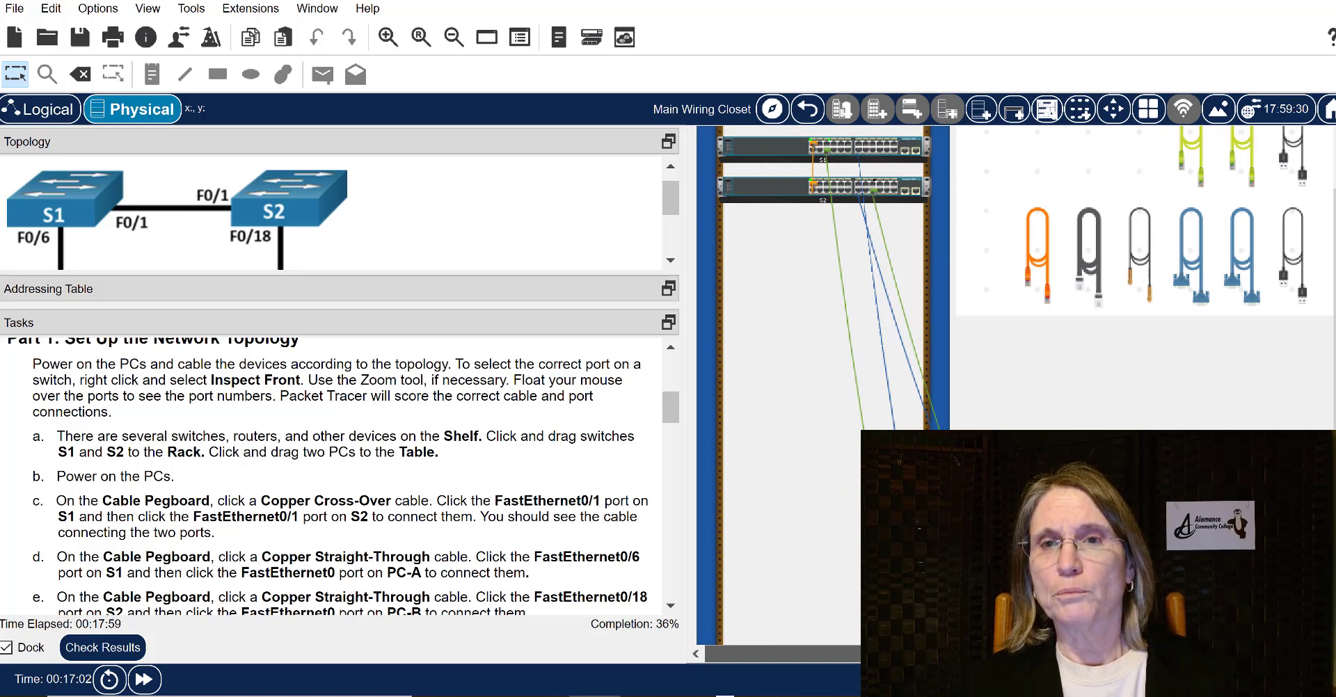
{"action": "left_click_drag", "start_coordinate": [882, 654], "coordinate": [894, 654]}
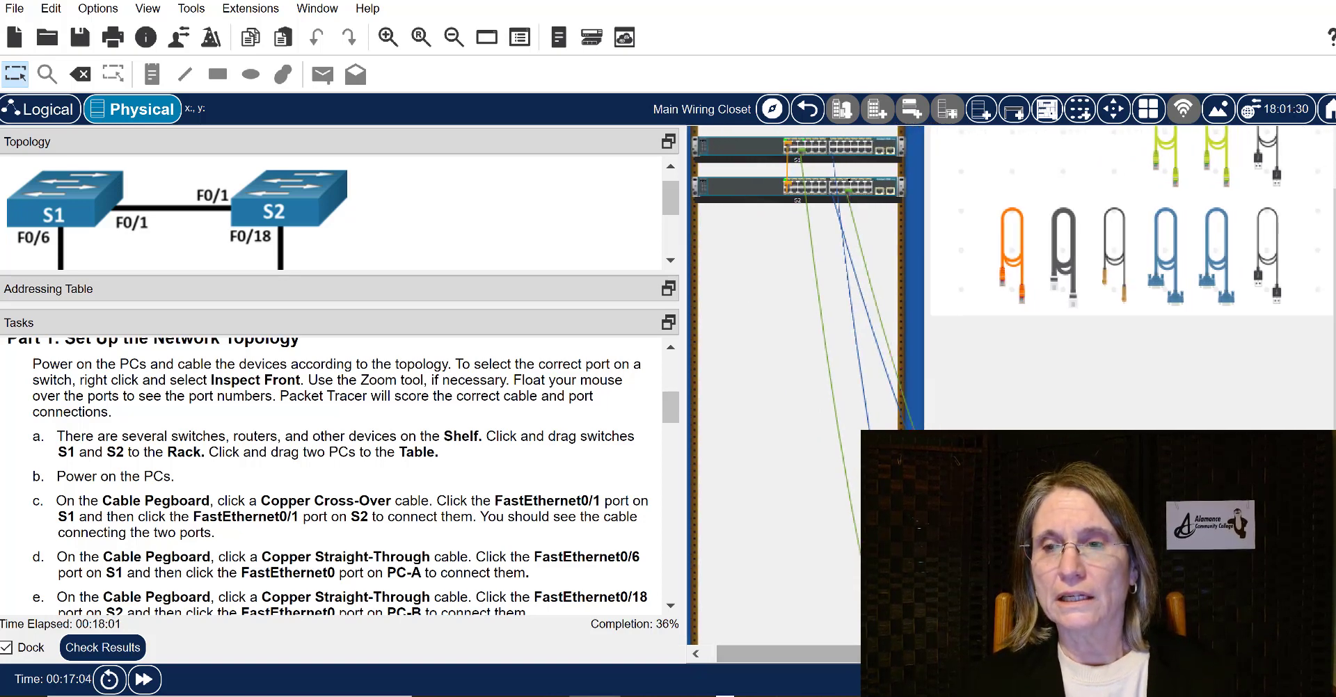
Open a Terminal session on PC-A with 9600 bits per second, 8 data bits, no parity, 1 stop bit and no flow control
{"action": "left_click_drag", "start_coordinate": [1335, 313], "coordinate": [1334, 398]}
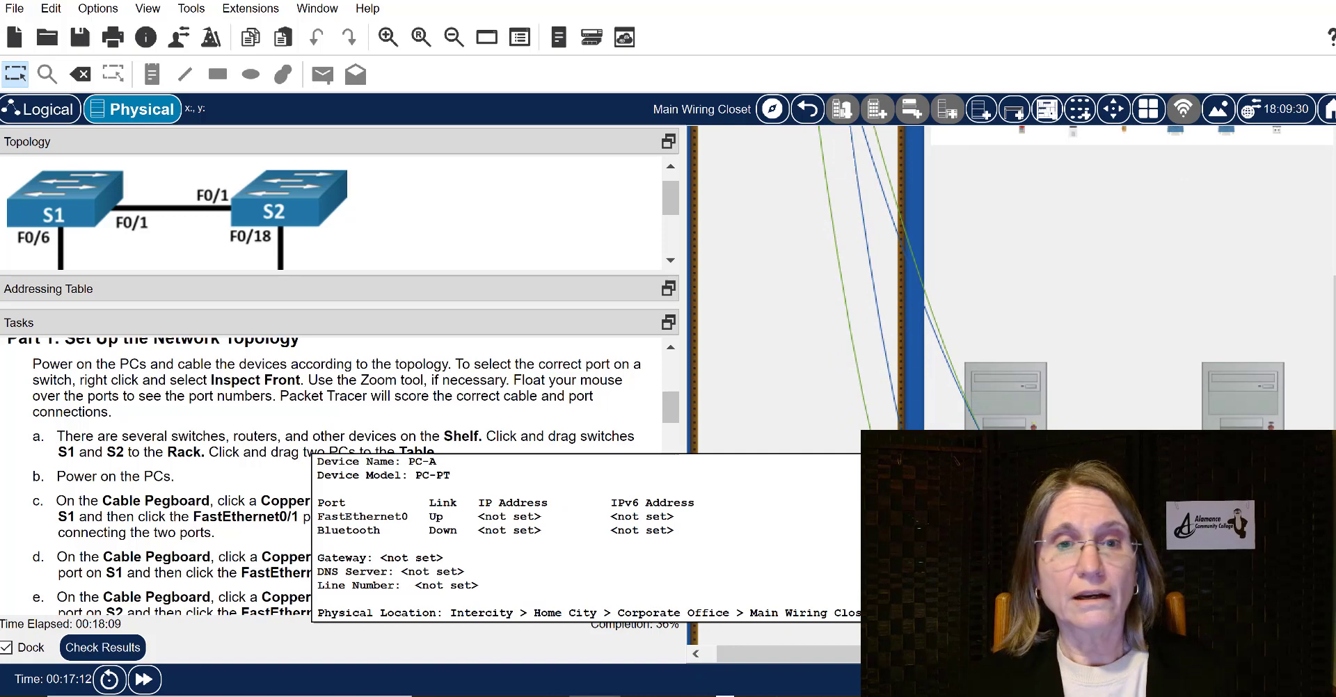
{"action": "left_click", "coordinate": [1005, 397]}
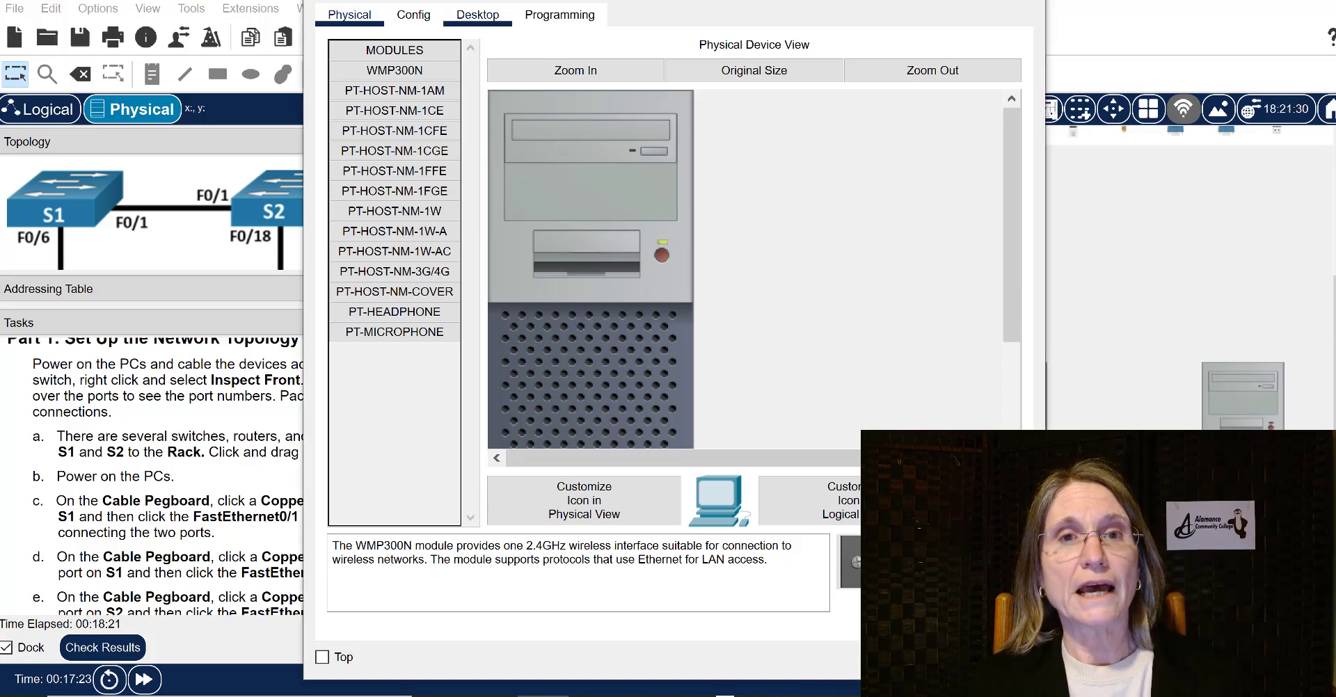
{"action": "left_click", "coordinate": [478, 15]}
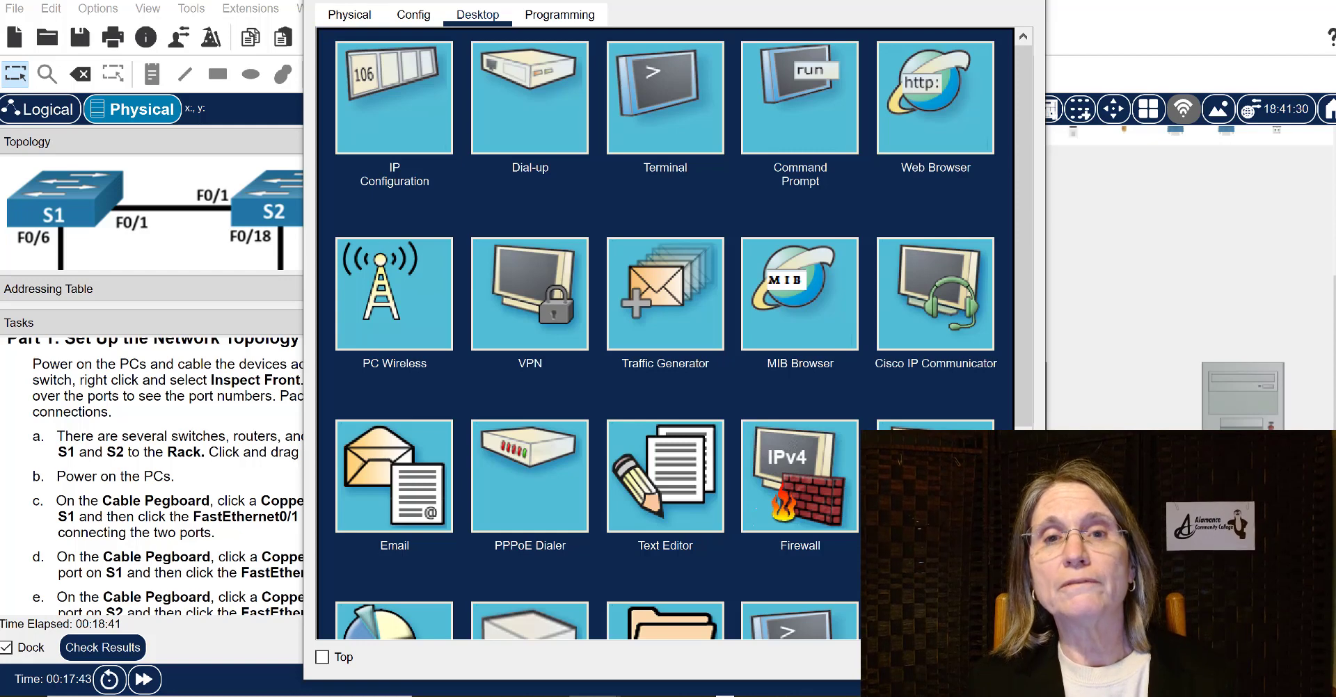
{"action": "left_click", "coordinate": [658, 132]}
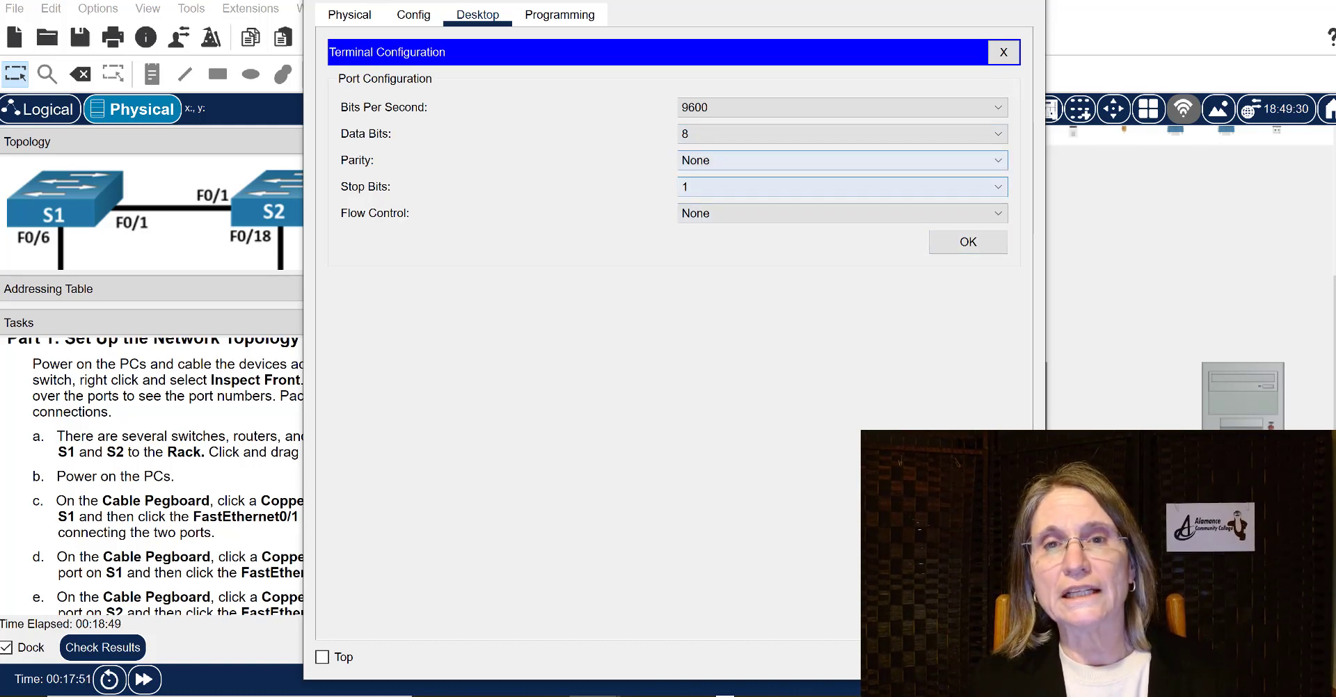
{"action": "left_click", "coordinate": [967, 241]}
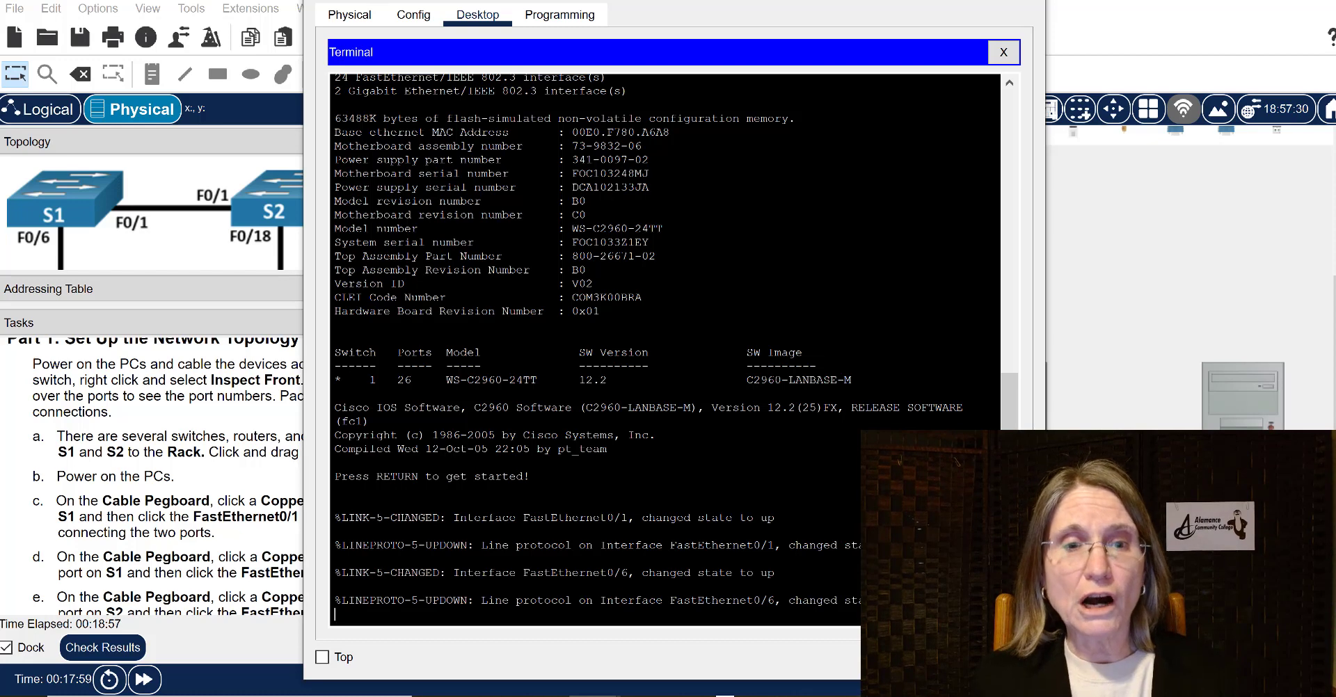
Bring up the switch prompt in PC-A's terminal, end the console session with exit, and close PC-A's window
{"action": "key", "text": "Return"}
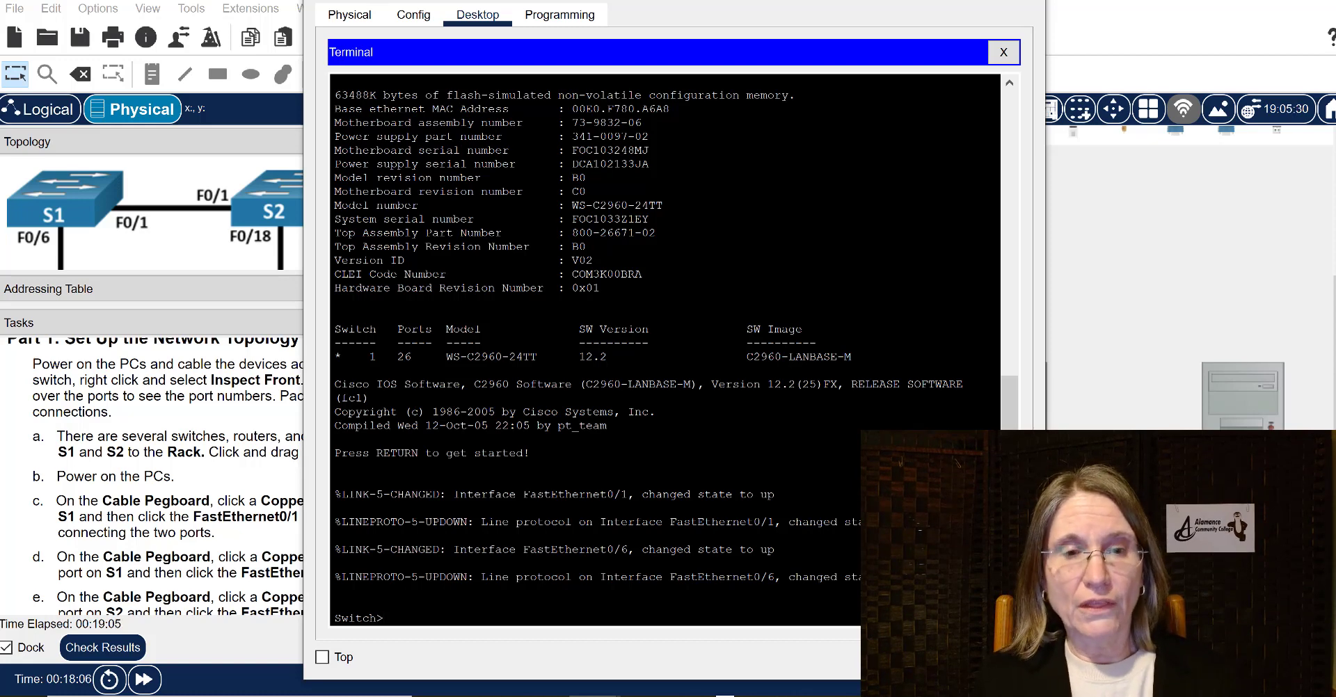
{"action": "type", "text": "ex"}
{"action": "type", "text": "it"}
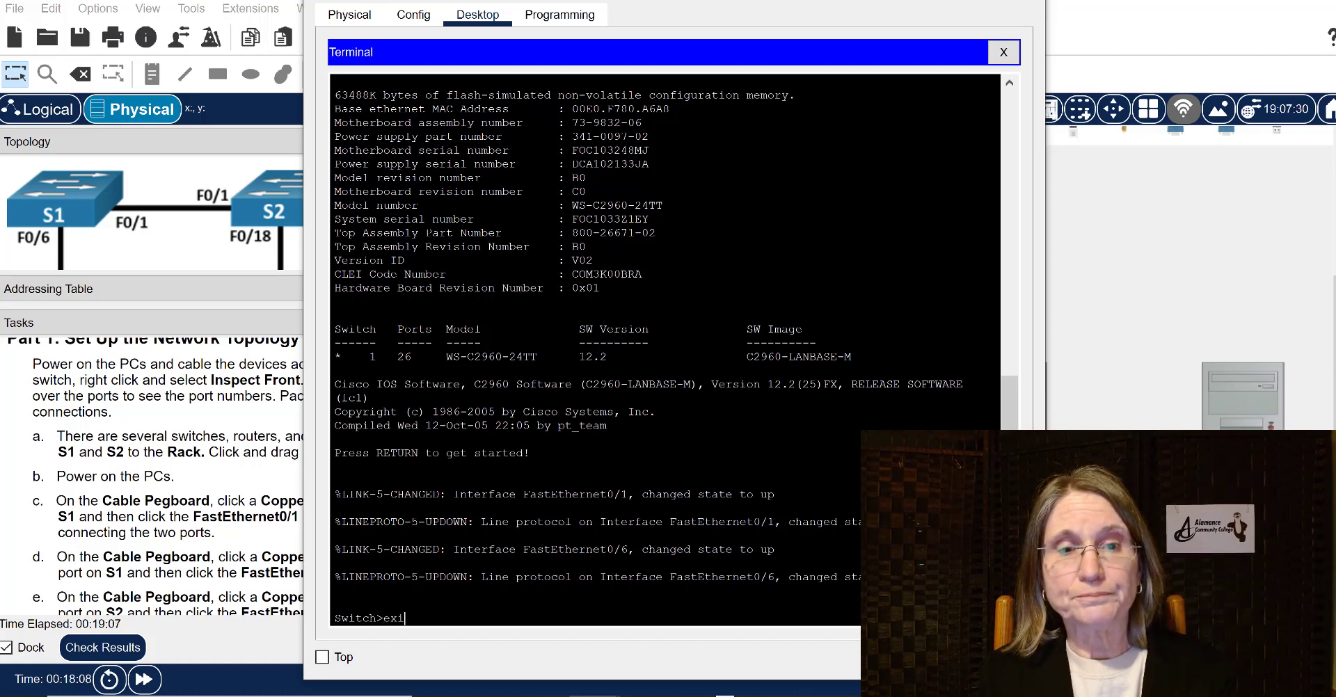
{"action": "key", "text": "Return"}
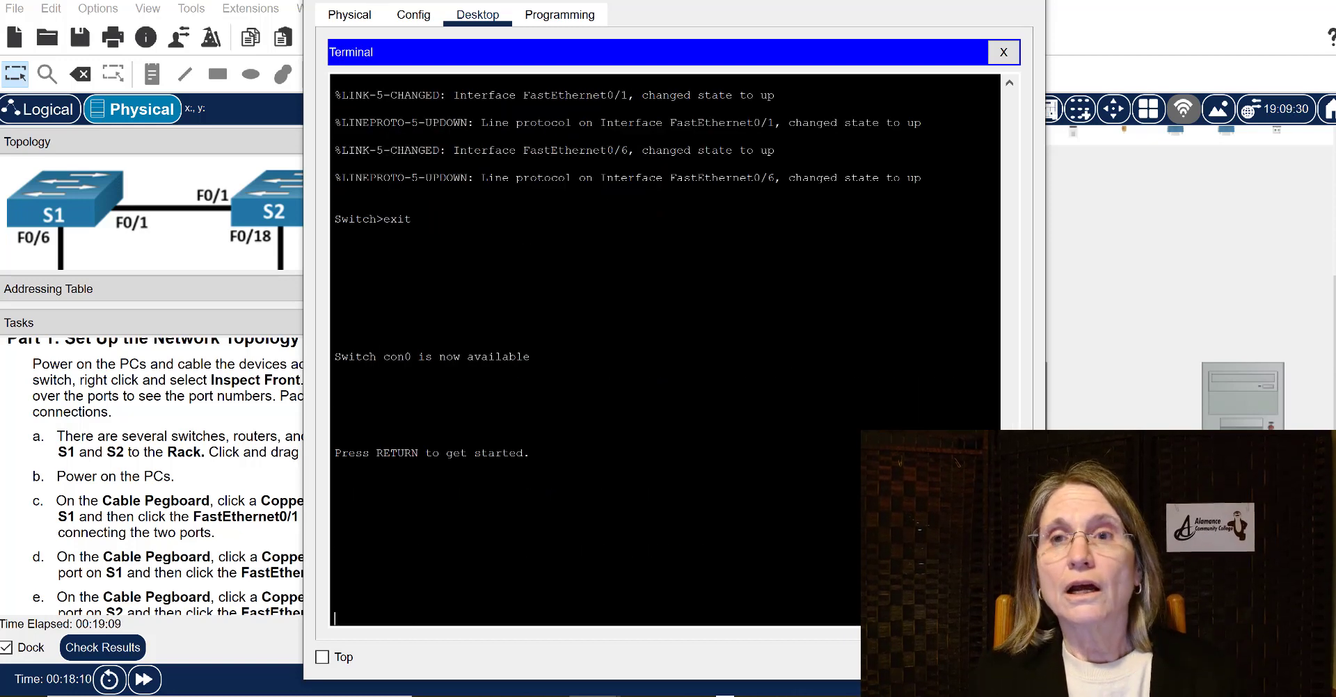
{"action": "key", "text": "alt+F4"}
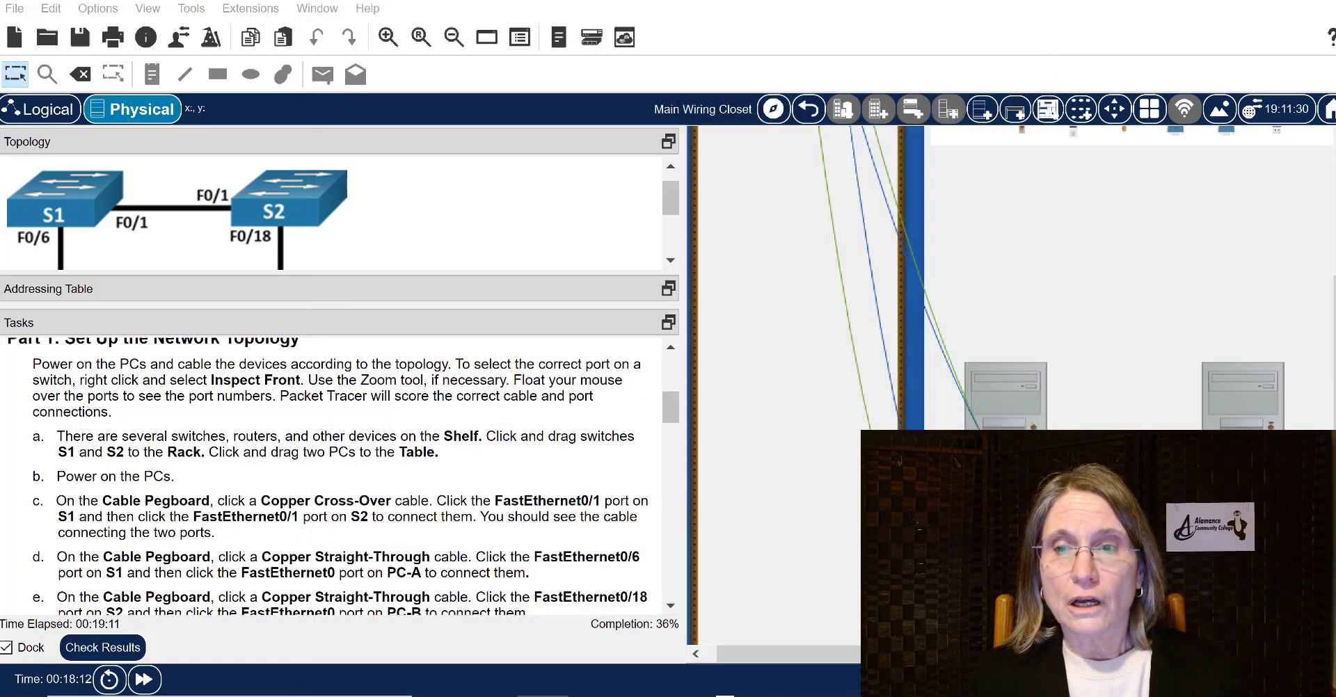